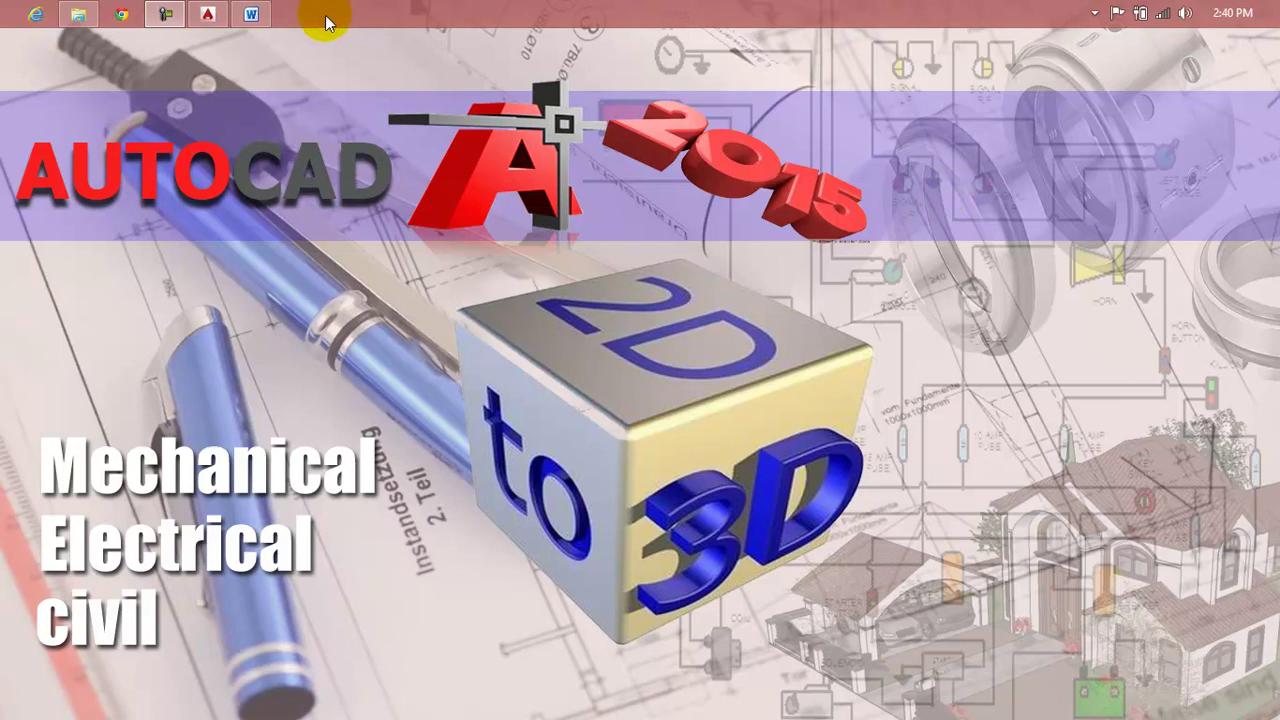
Review the Lesson 28 outline, then return to the empty drawing and show the Modify menu with Offset.
{"action": "left_click", "coordinate": [251, 13]}
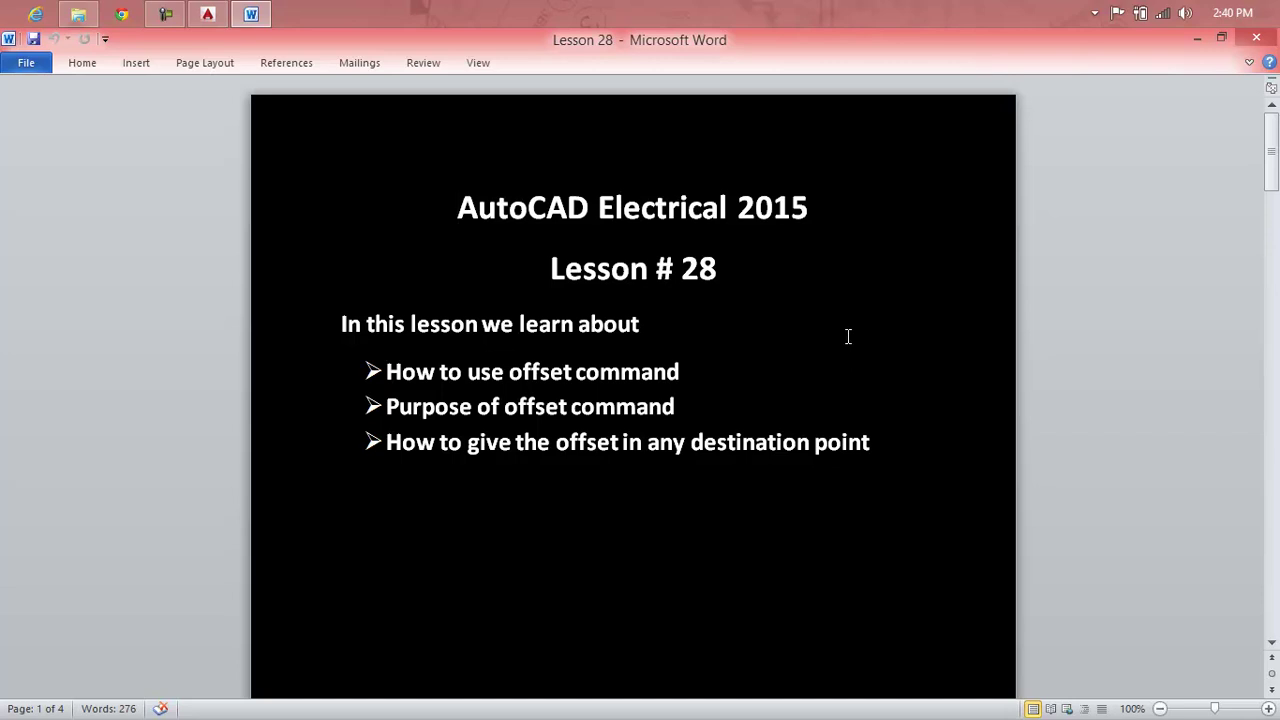
{"action": "left_click", "coordinate": [1256, 38]}
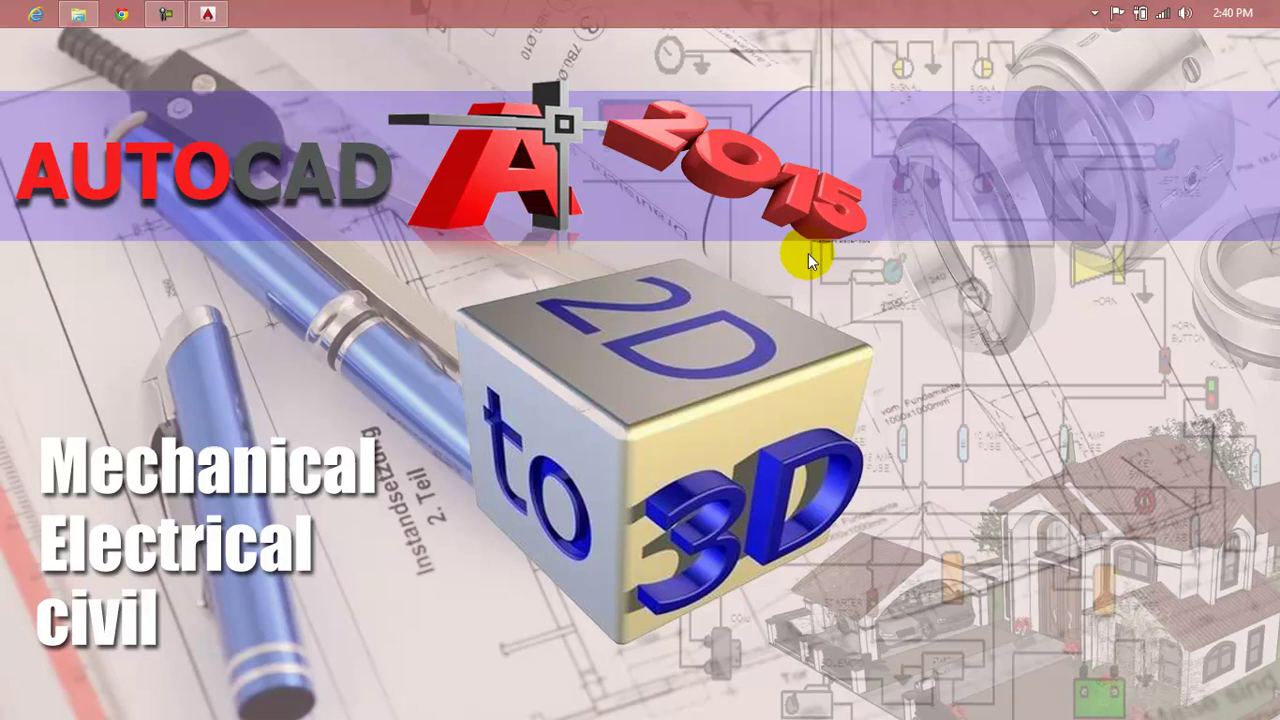
{"action": "mouse_move", "coordinate": [207, 14]}
{"action": "left_click", "coordinate": [228, 19]}
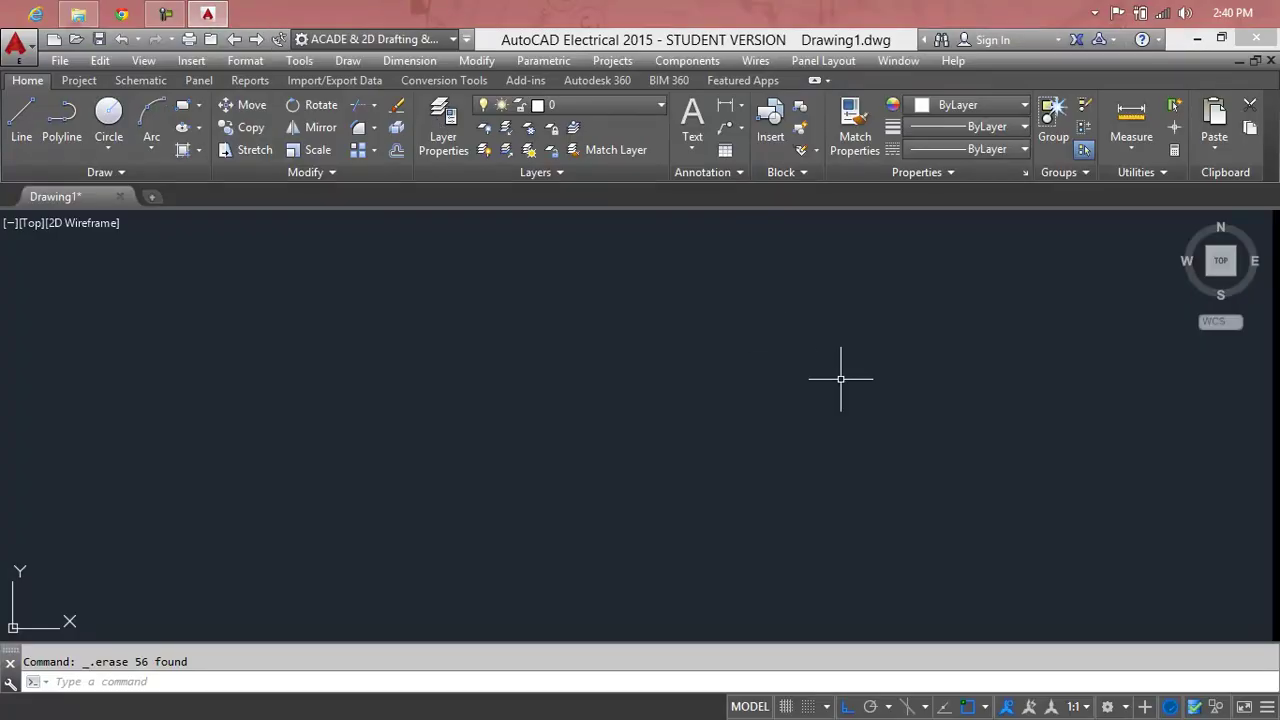
{"action": "key", "text": "Escape"}
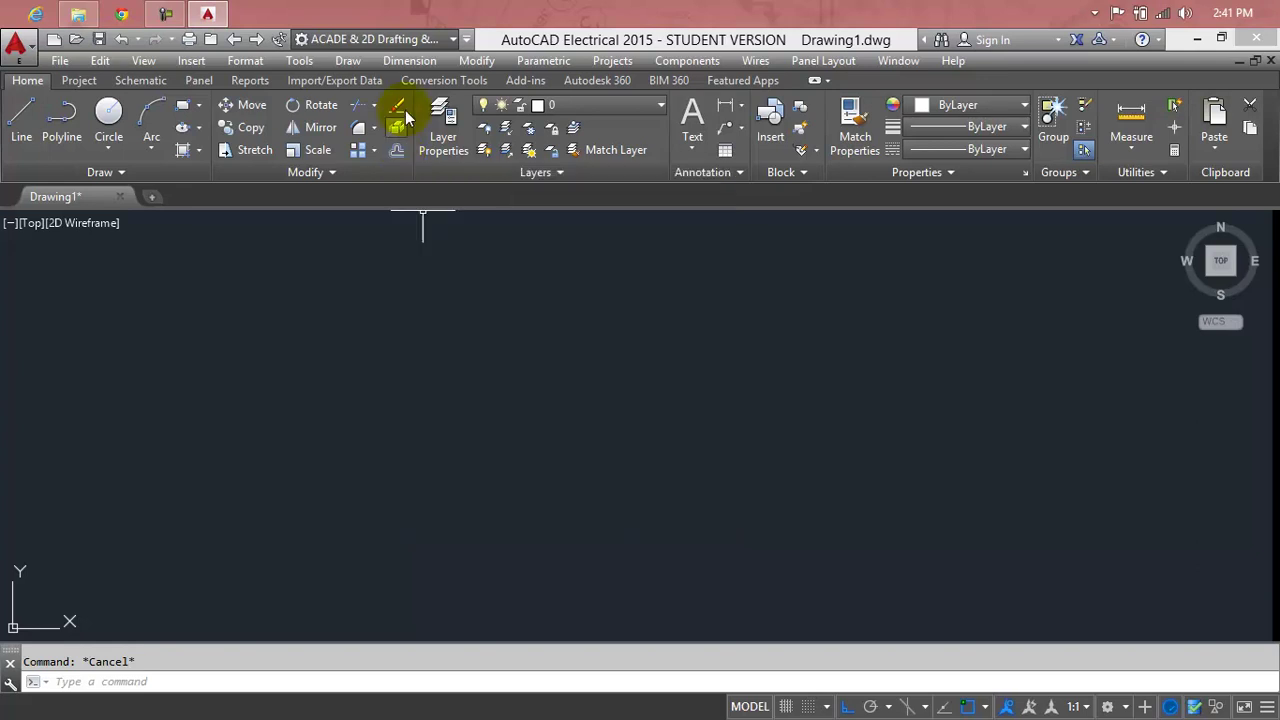
{"action": "left_click", "coordinate": [469, 61]}
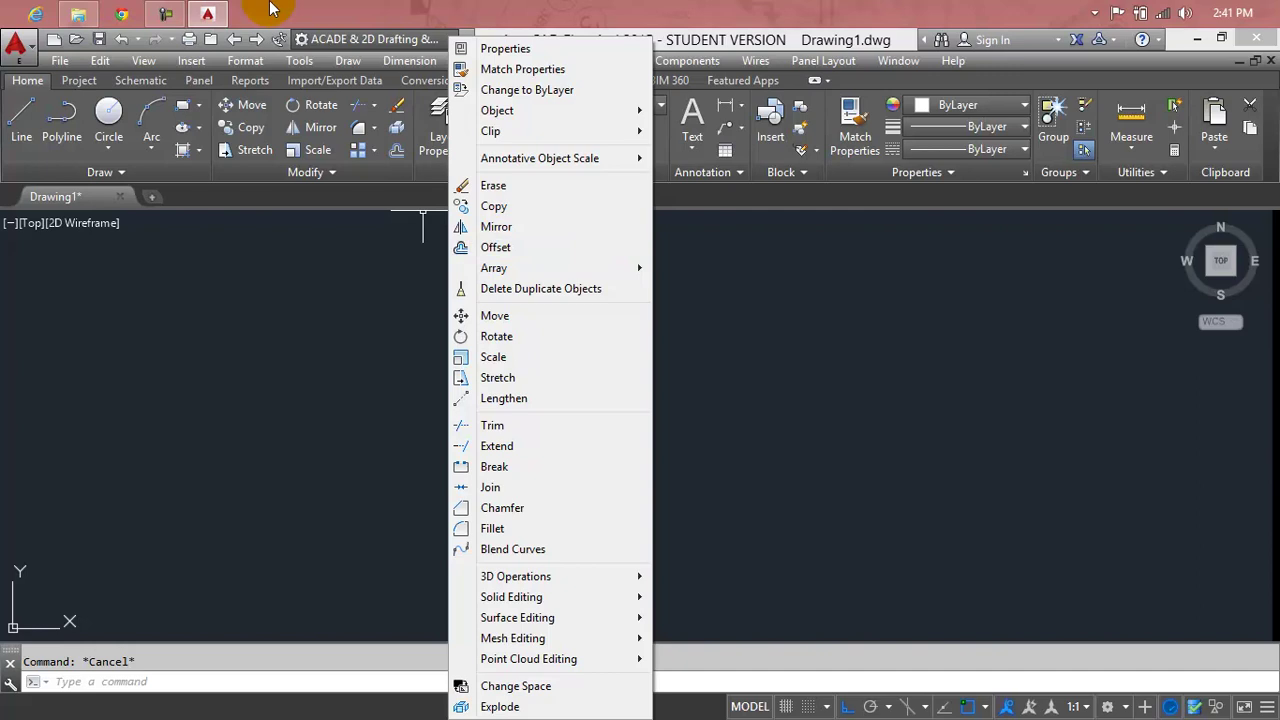
Dismiss the Modify menu, clear stray selections on the empty canvas, and type O for OFFSET.
{"action": "key", "text": "Escape"}
{"action": "key", "text": "alt+e"}
{"action": "left_click", "coordinate": [559, 286]}
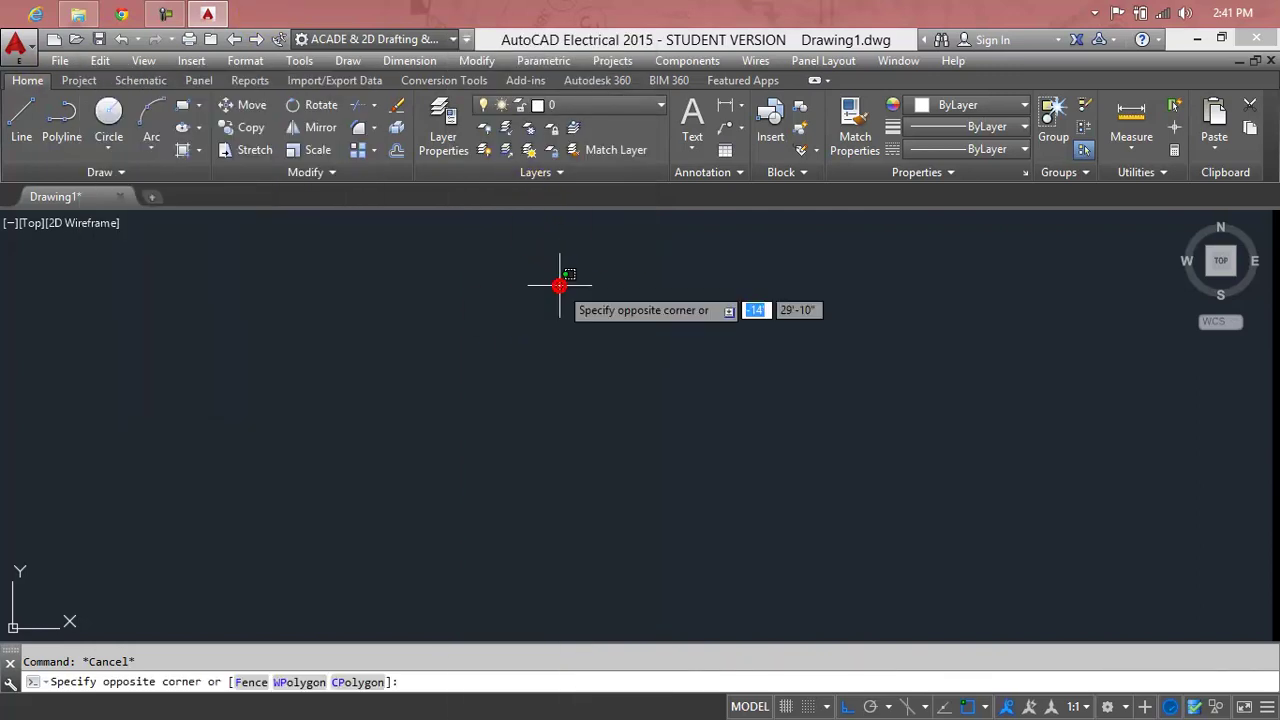
{"action": "left_click", "coordinate": [559, 286]}
{"action": "key", "text": "Escape"}
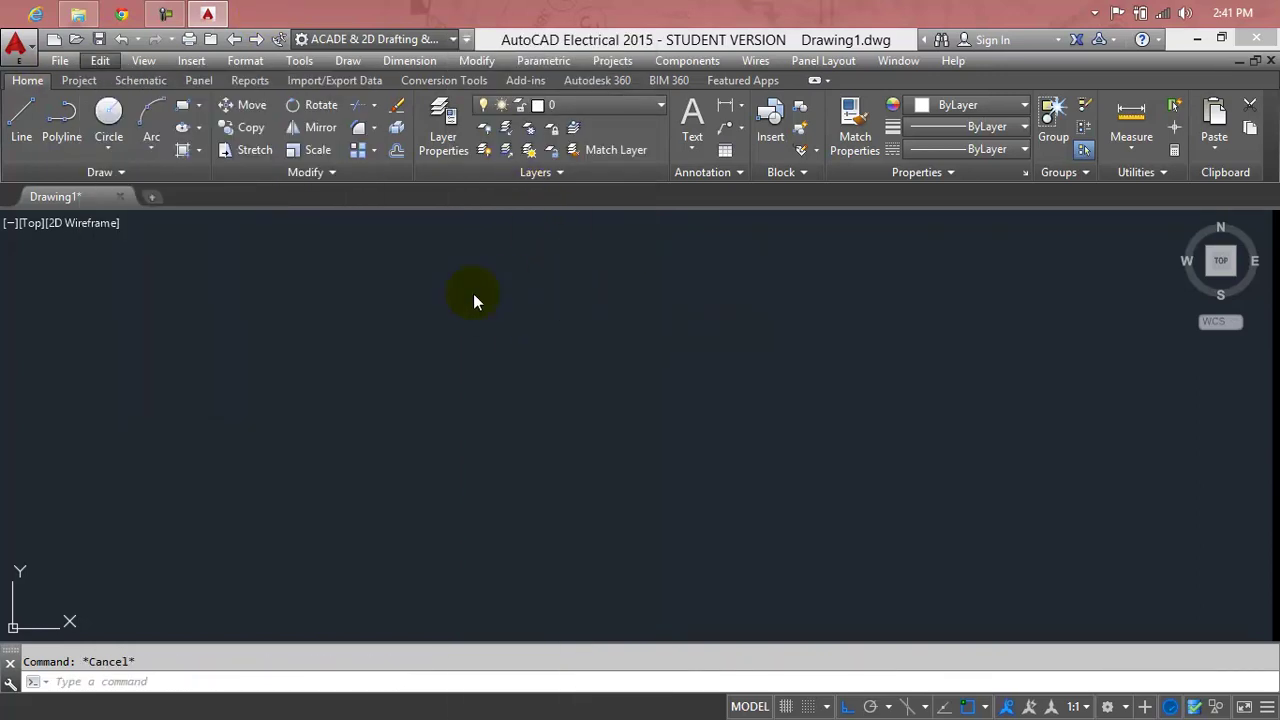
{"action": "left_click", "coordinate": [473, 293]}
{"action": "left_click", "coordinate": [490, 320]}
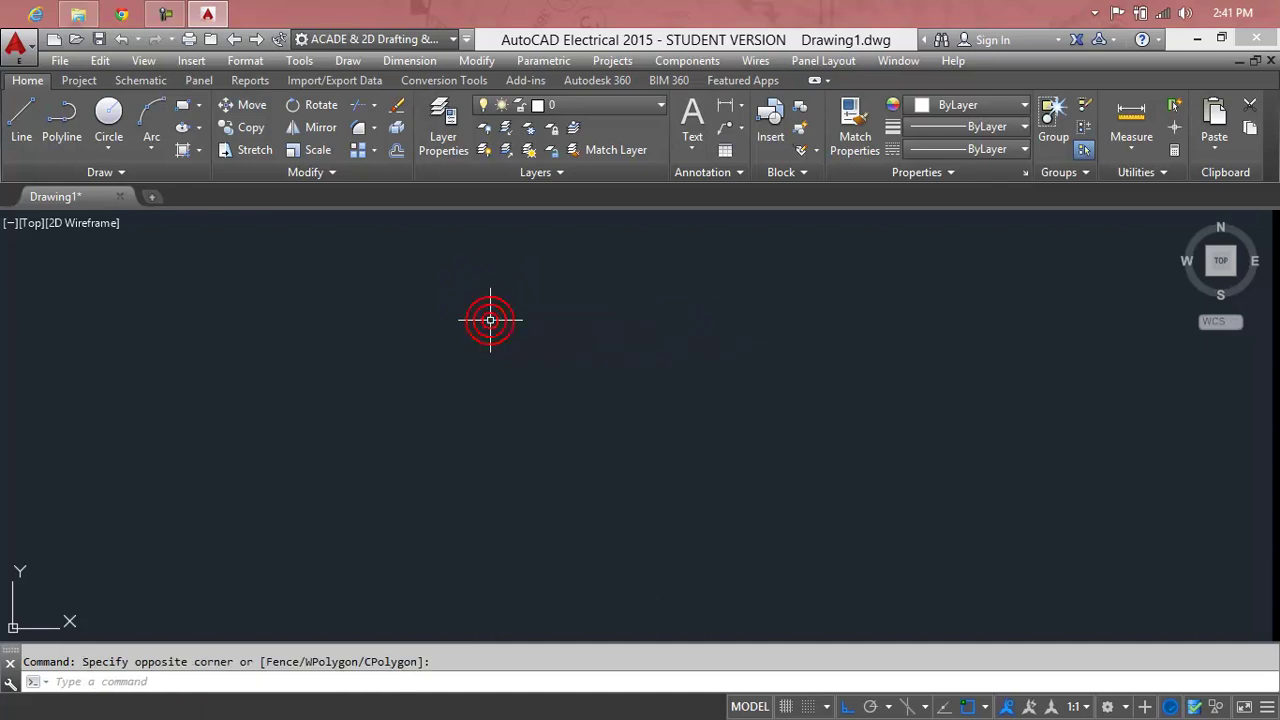
{"action": "type", "text": "O"}
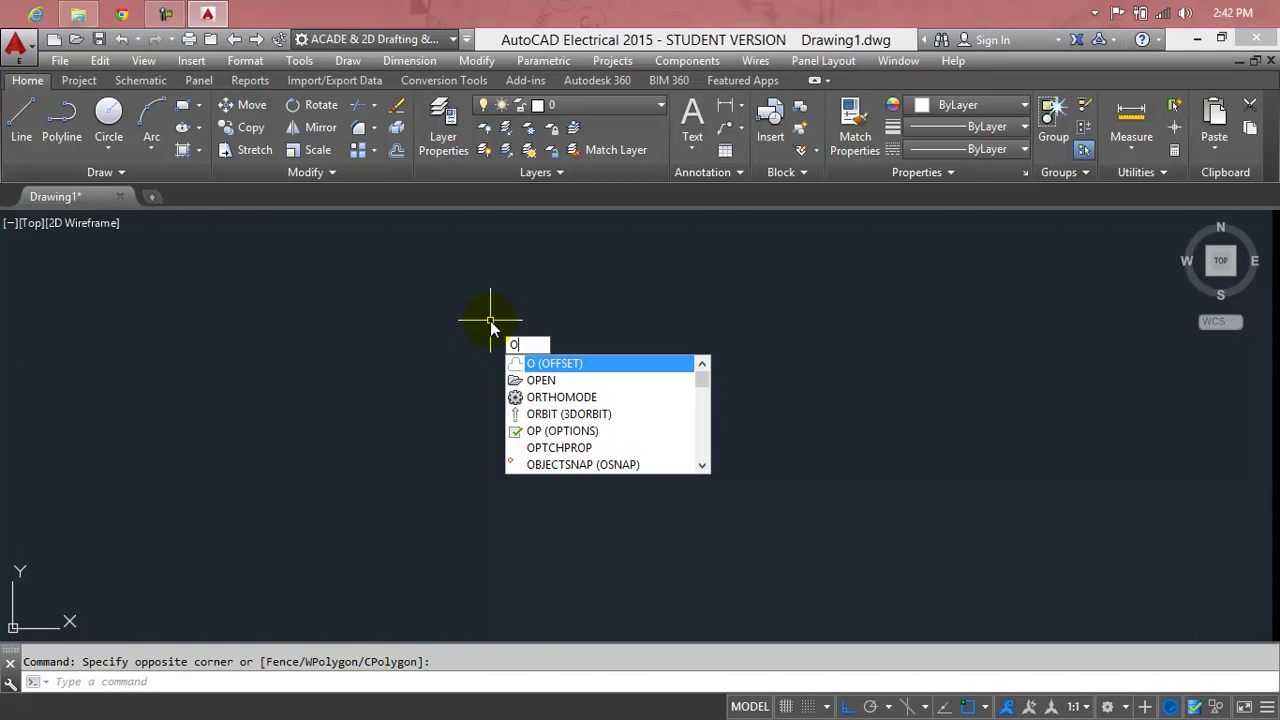
Draw a 10' horizontal line with the L command.
{"action": "key", "text": "Escape"}
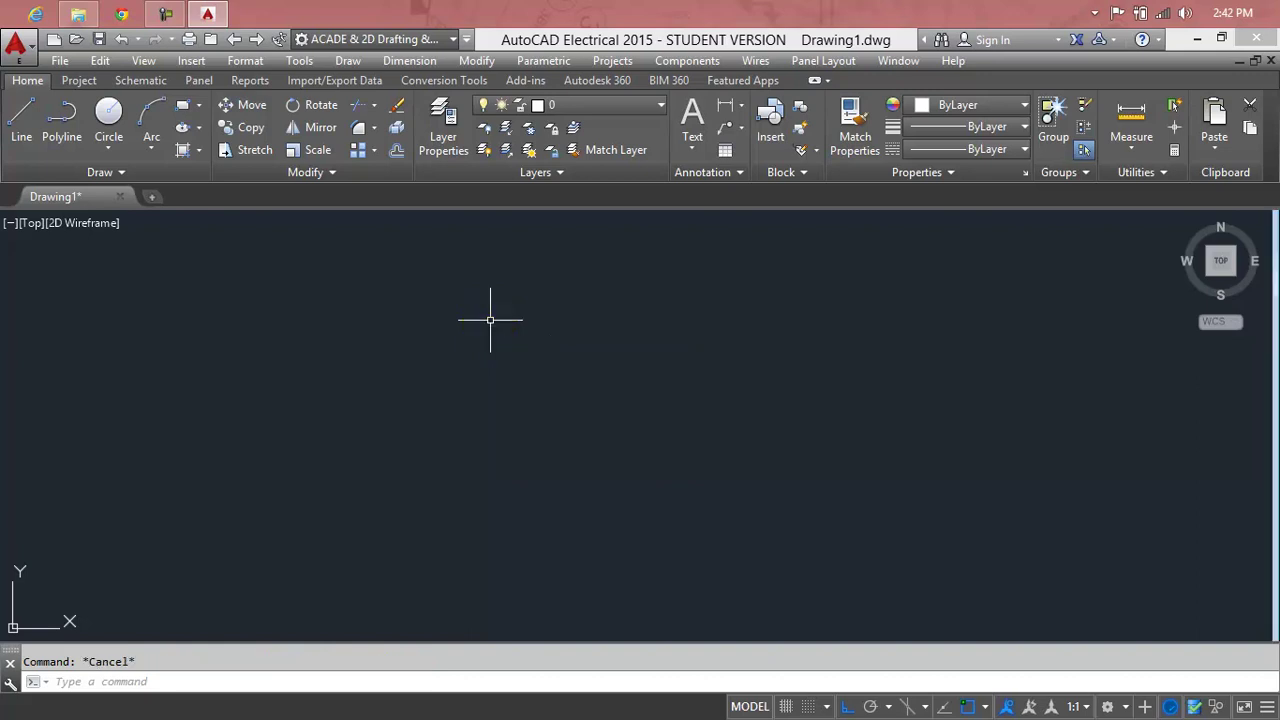
{"action": "type", "text": "L"}
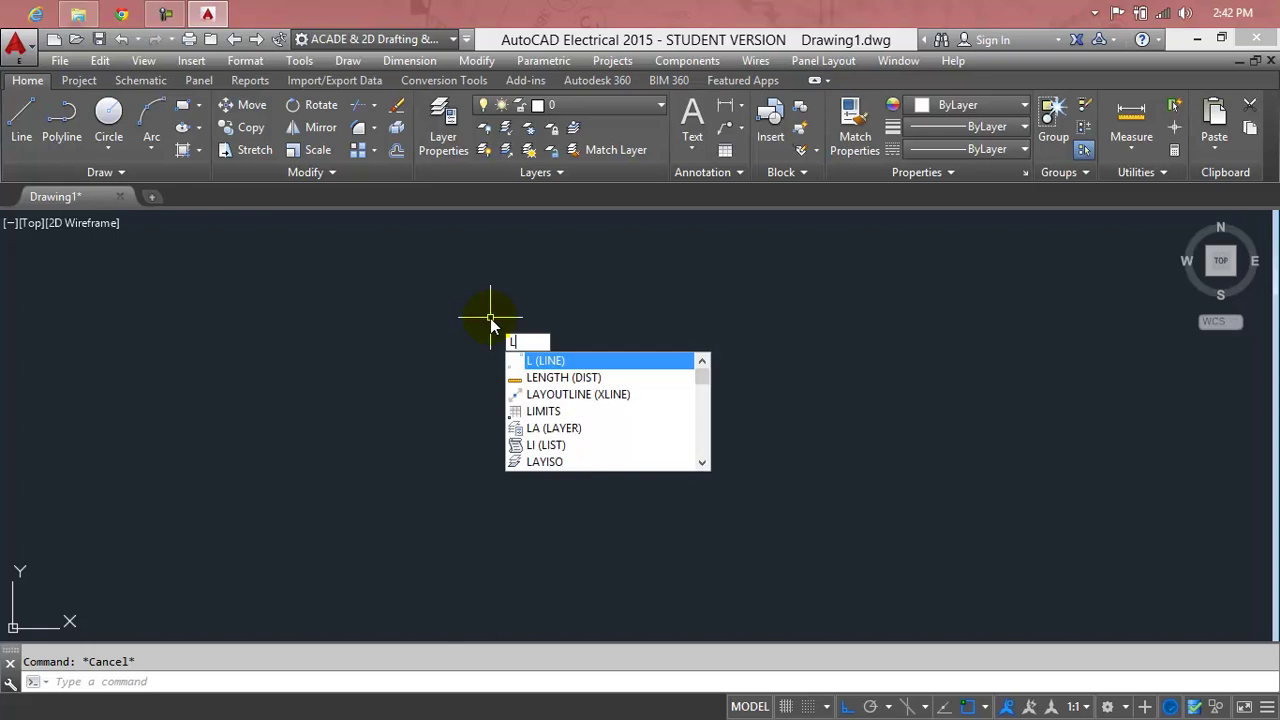
{"action": "key", "text": "Return"}
{"action": "left_click", "coordinate": [385, 287]}
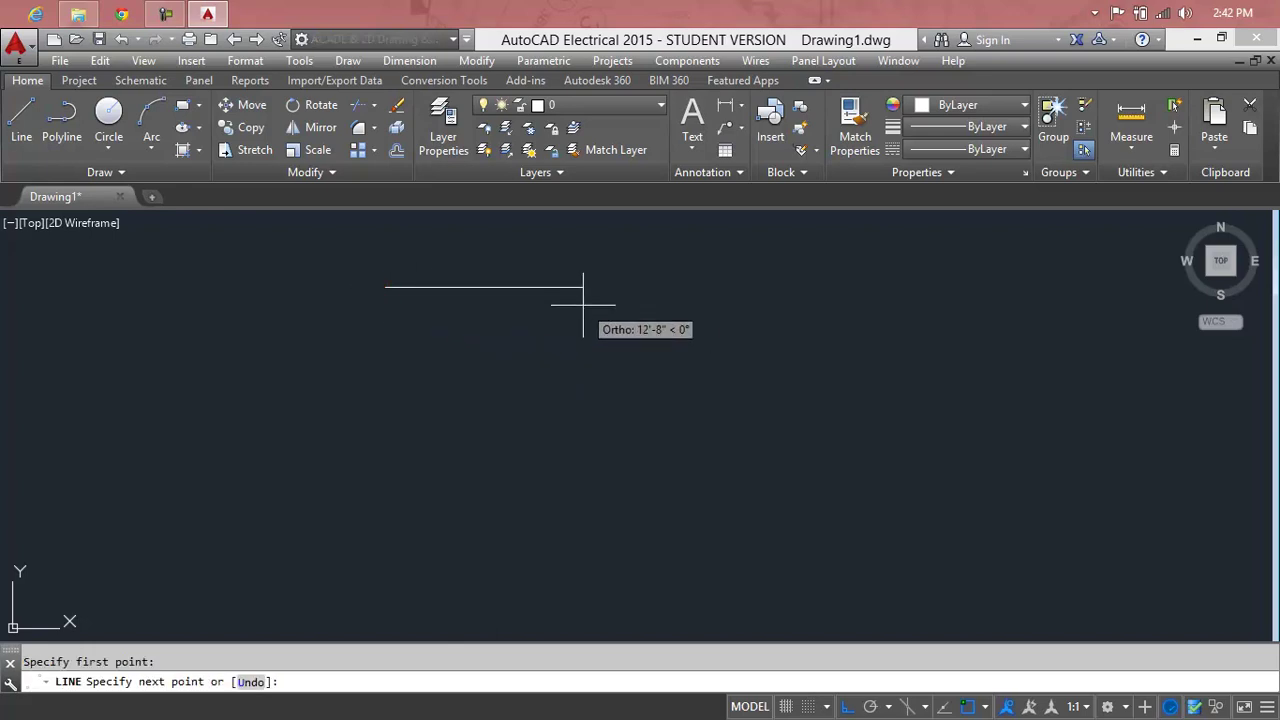
{"action": "type", "text": "10'"}
{"action": "key", "text": "Return"}
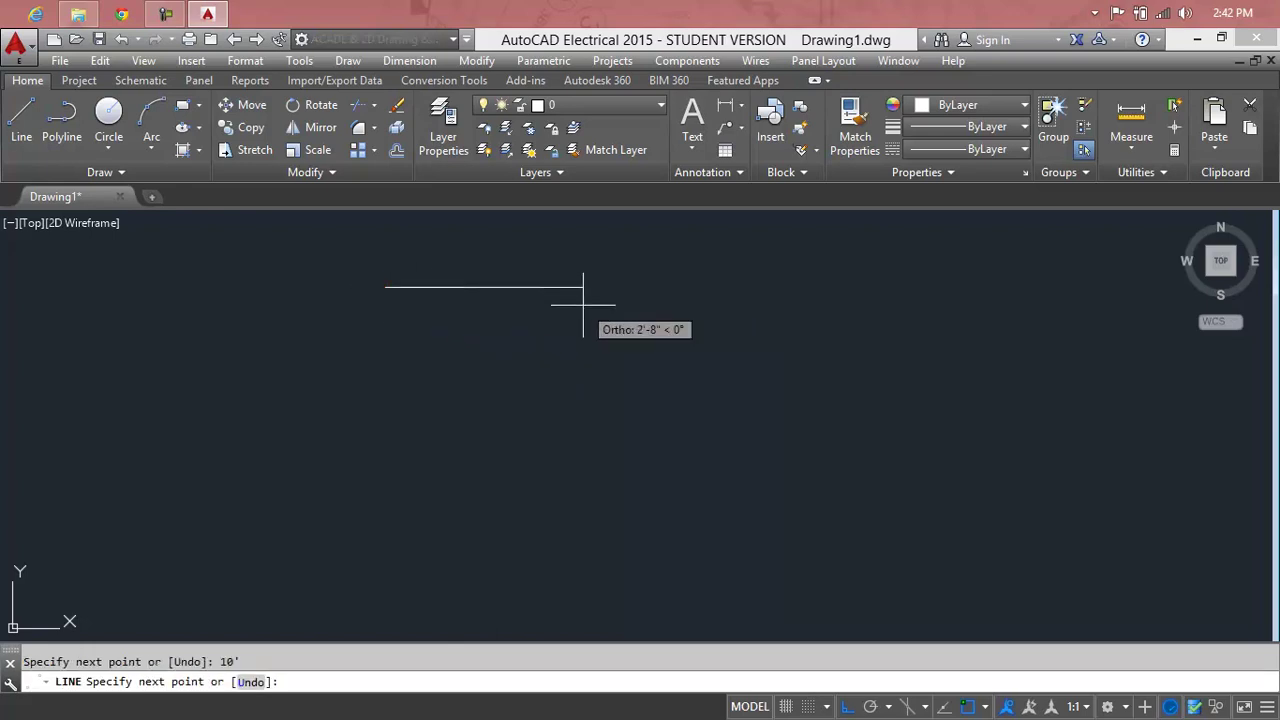
{"action": "key", "text": "Return"}
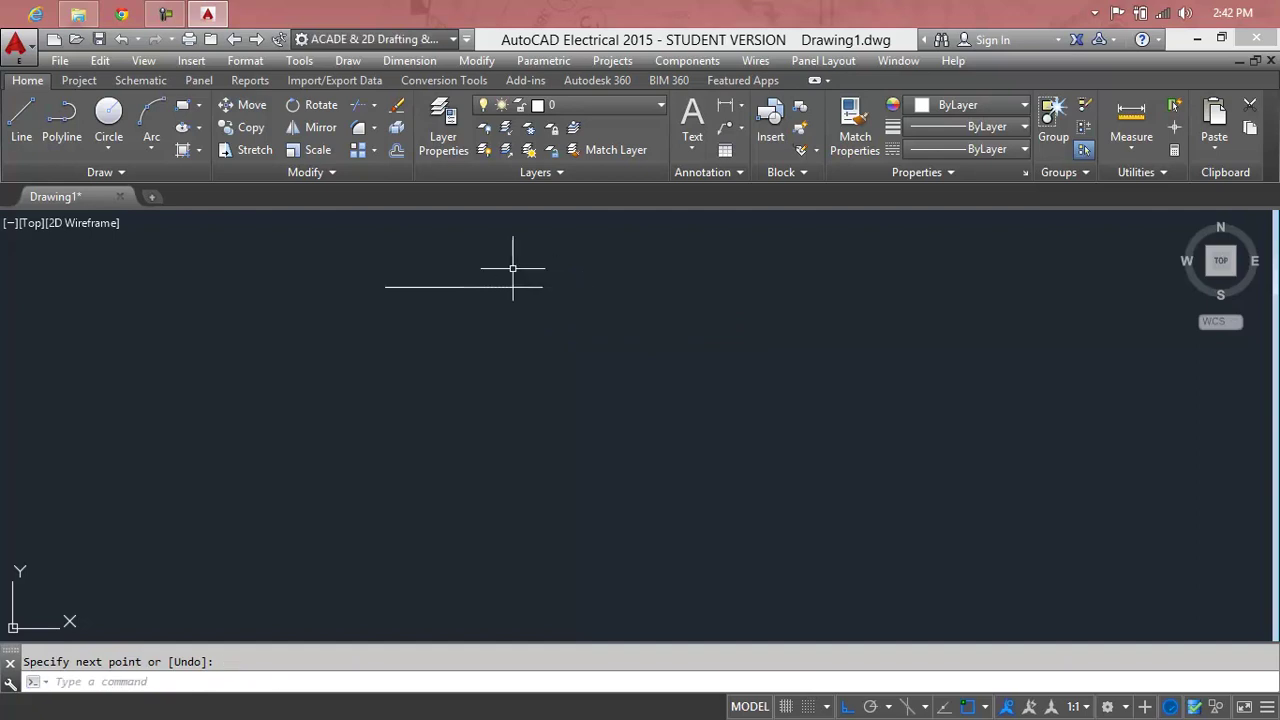
Select the 10' line with a window and delete it.
{"action": "left_click", "coordinate": [514, 287]}
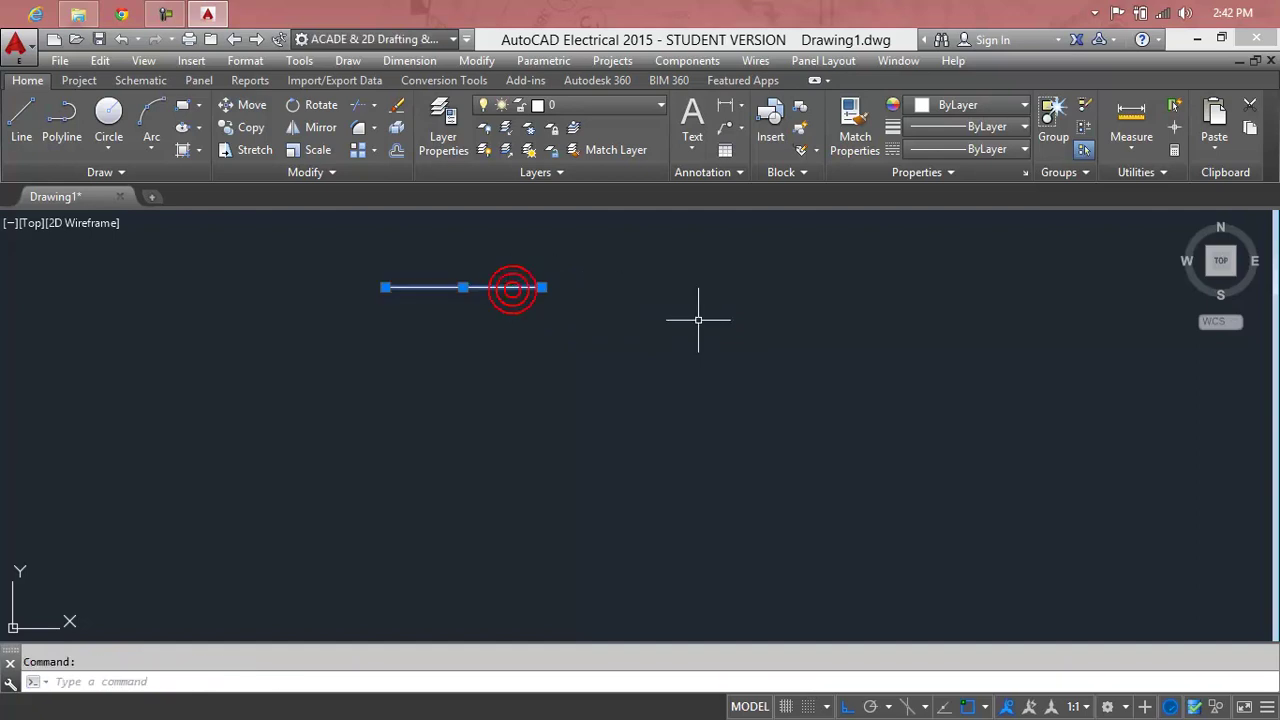
{"action": "key", "text": "Escape"}
{"action": "left_click", "coordinate": [530, 287]}
{"action": "key", "text": "Escape"}
{"action": "left_click", "coordinate": [561, 280]}
{"action": "left_click", "coordinate": [484, 322]}
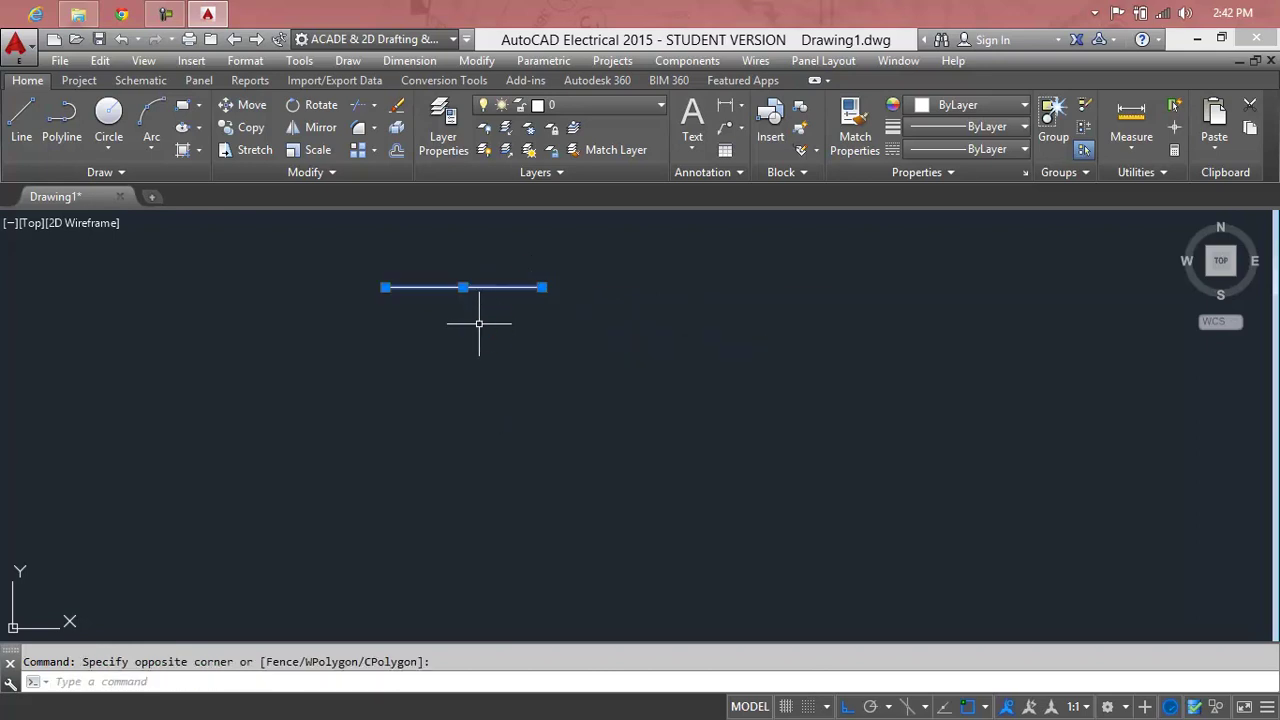
{"action": "key", "text": "Delete"}
Draw a new 10' horizontal line near the top of the drawing.
{"action": "type", "text": "l"}
{"action": "key", "text": "Return"}
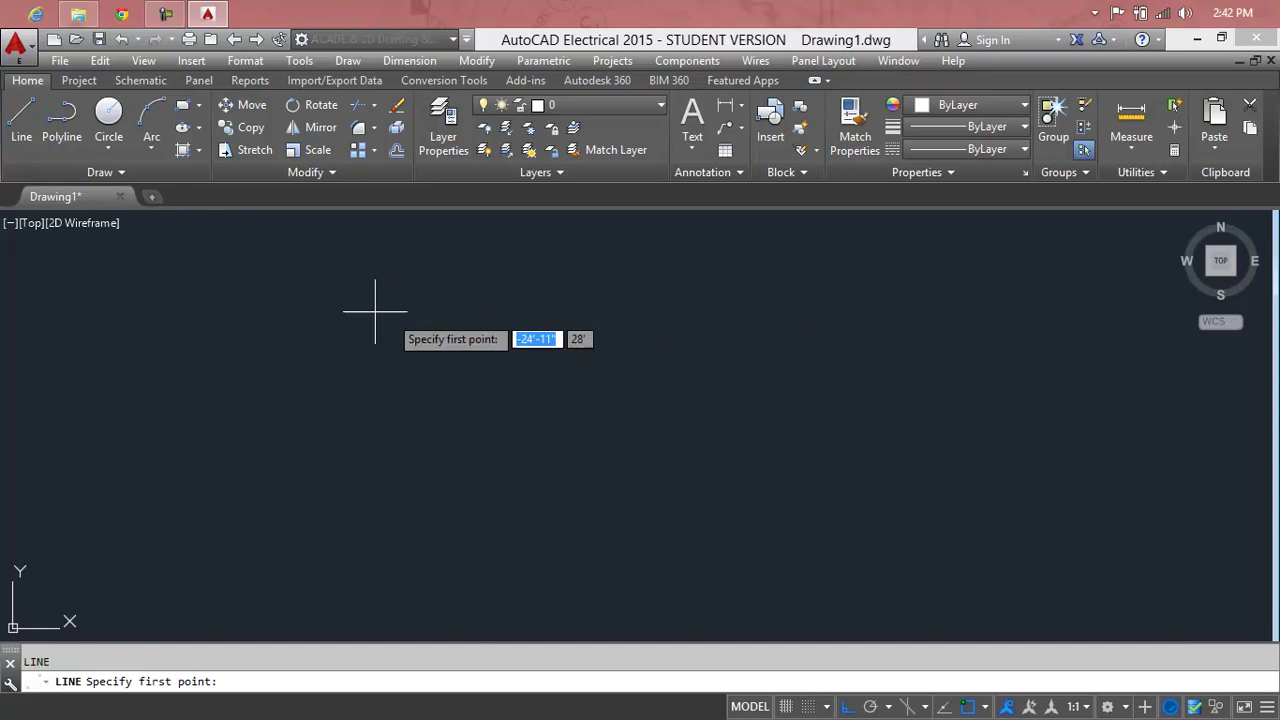
{"action": "left_click", "coordinate": [356, 306]}
{"action": "type", "text": "10'"}
{"action": "key", "text": "Return"}
{"action": "key", "text": "Escape"}
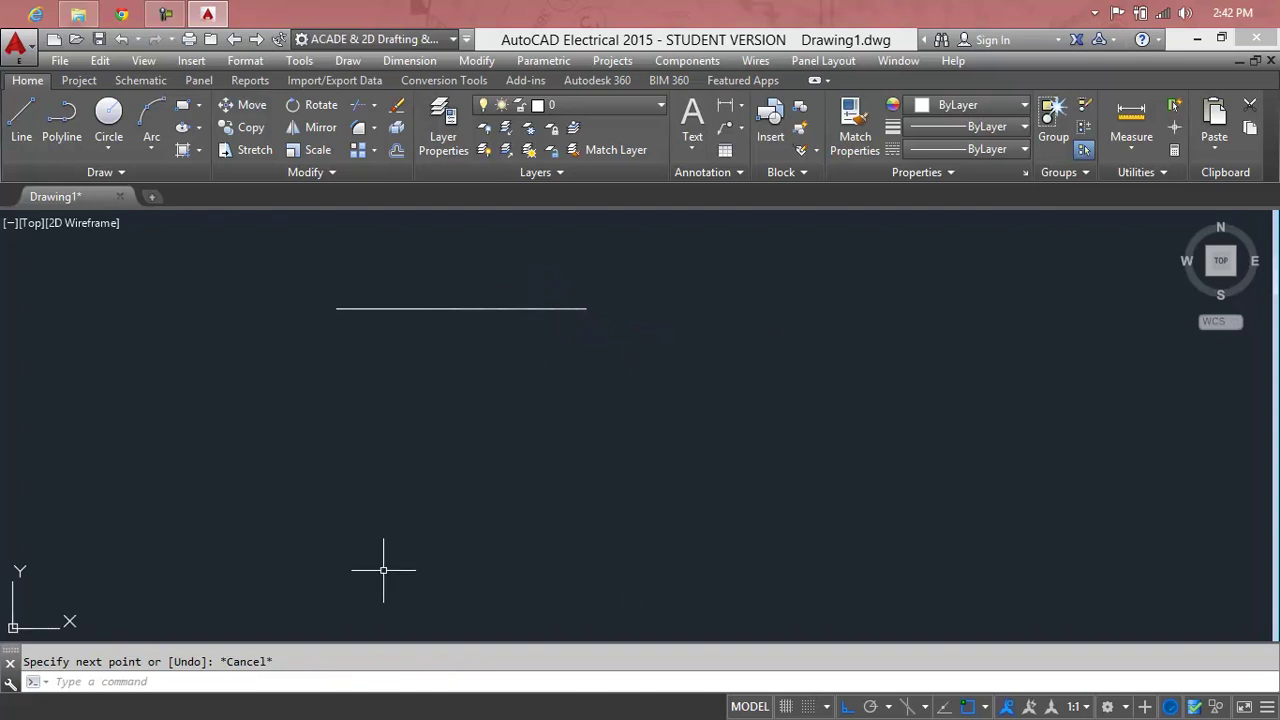
Start the OFFSET command with O.
{"action": "key", "text": "Escape"}
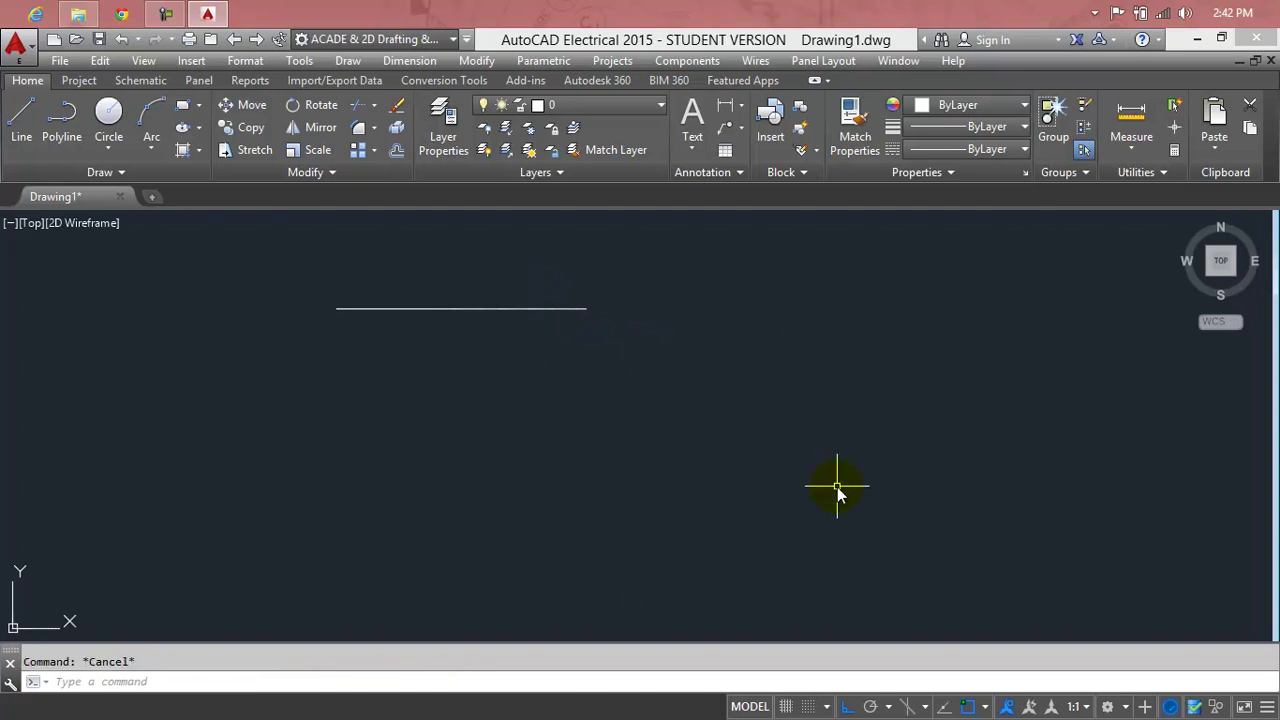
{"action": "type", "text": "o"}
{"action": "key", "text": "Return"}
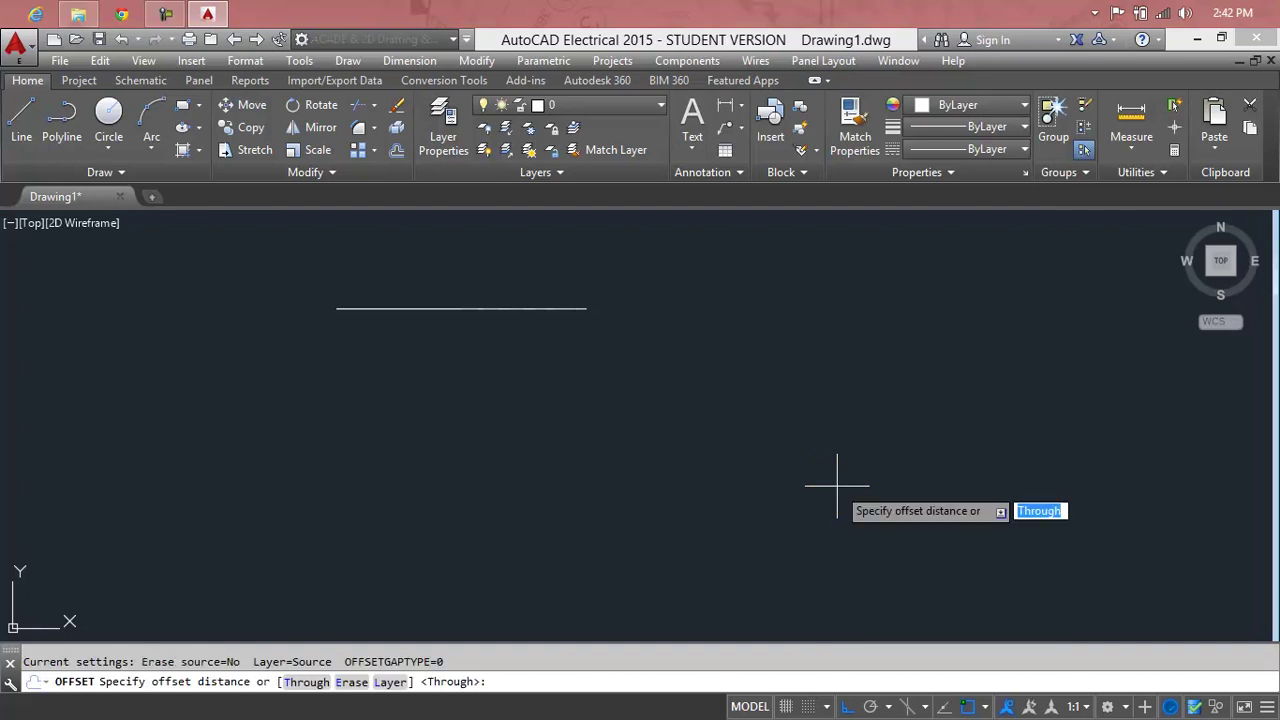
Offset the horizontal line 10' downward to make a parallel copy.
{"action": "type", "text": "10'"}
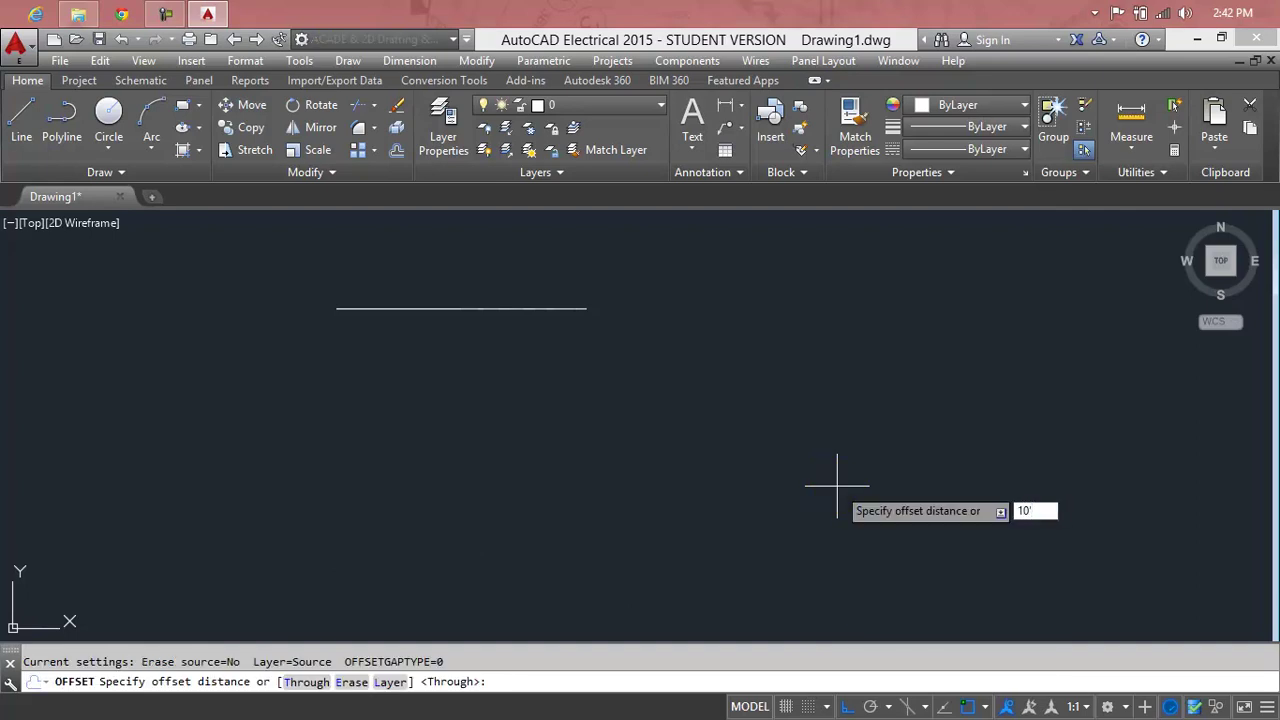
{"action": "key", "text": "Return"}
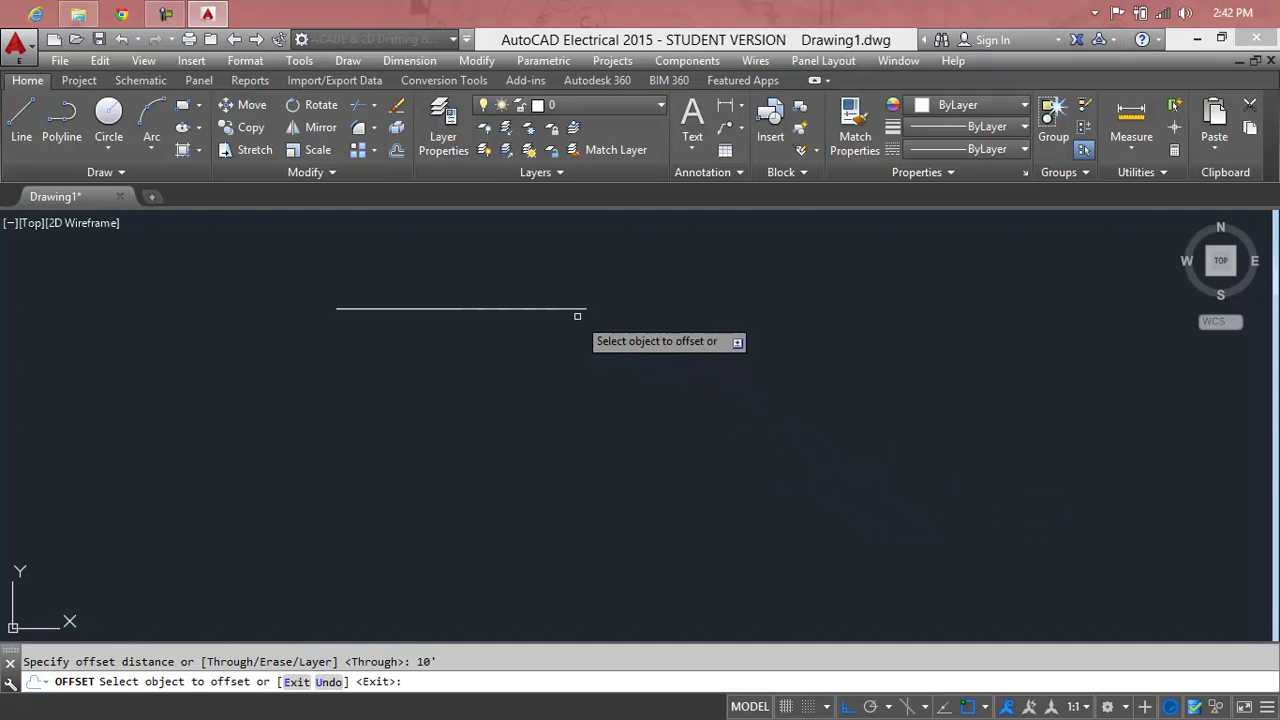
{"action": "left_click", "coordinate": [574, 309]}
{"action": "left_click", "coordinate": [578, 340]}
{"action": "left_click", "coordinate": [558, 441]}
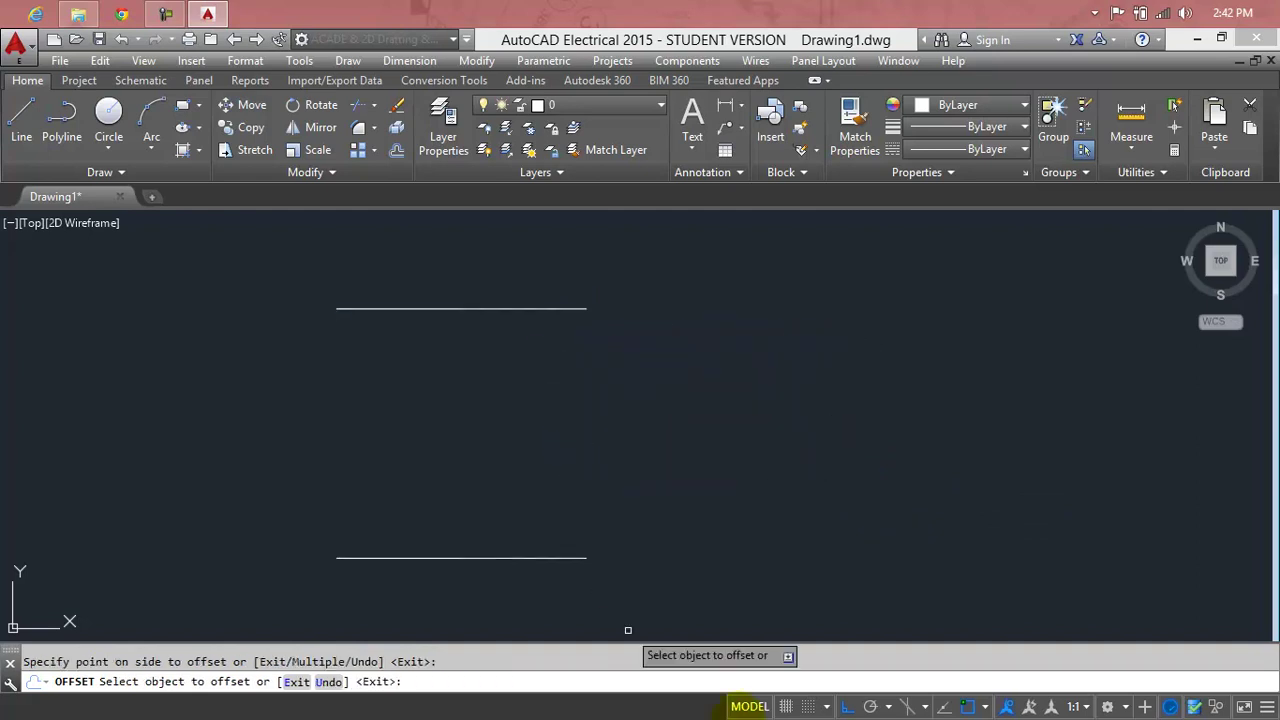
{"action": "left_click", "coordinate": [666, 414]}
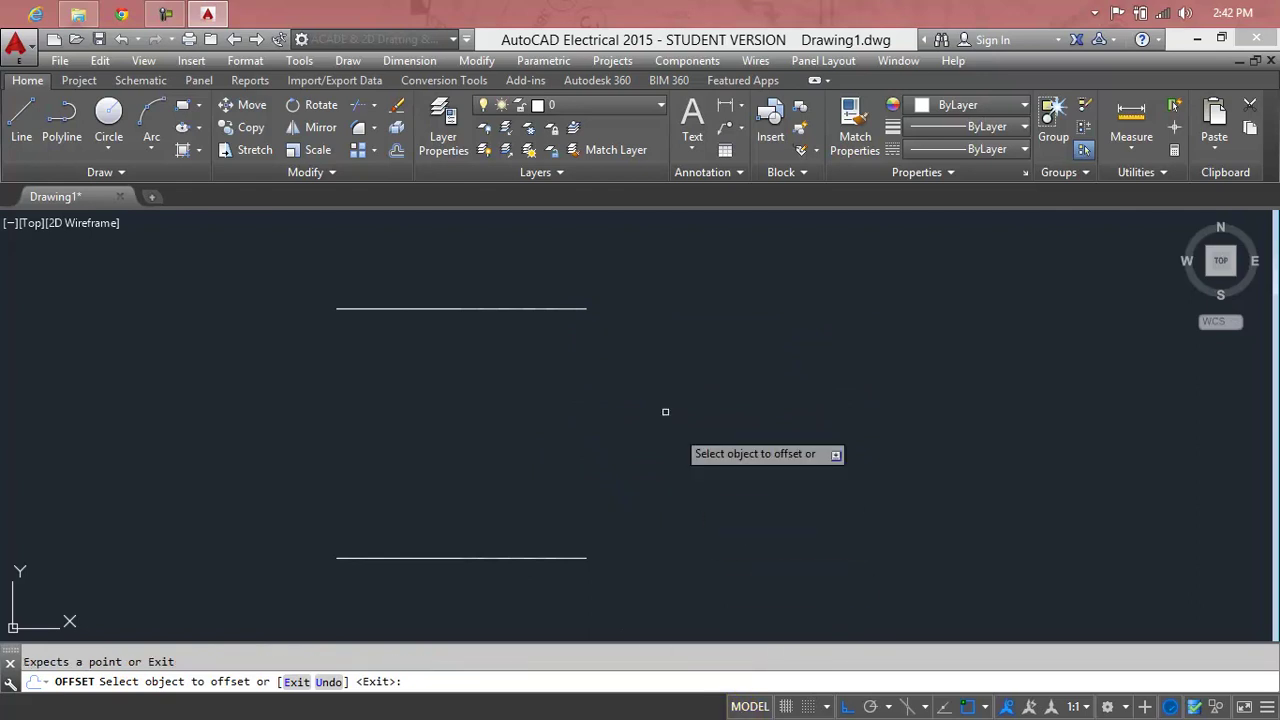
{"action": "key", "text": "Escape"}
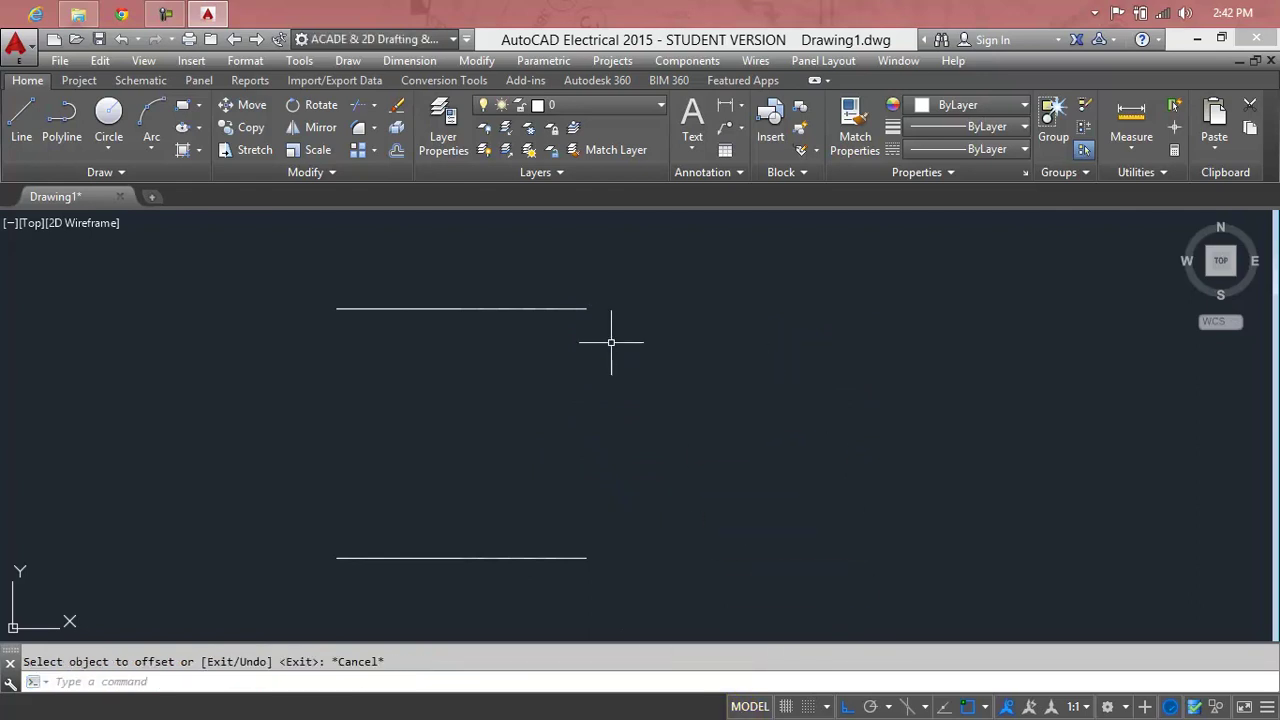
Draw a 10' vertical line down from the top line's right end.
{"action": "type", "text": "l"}
{"action": "key", "text": "Return"}
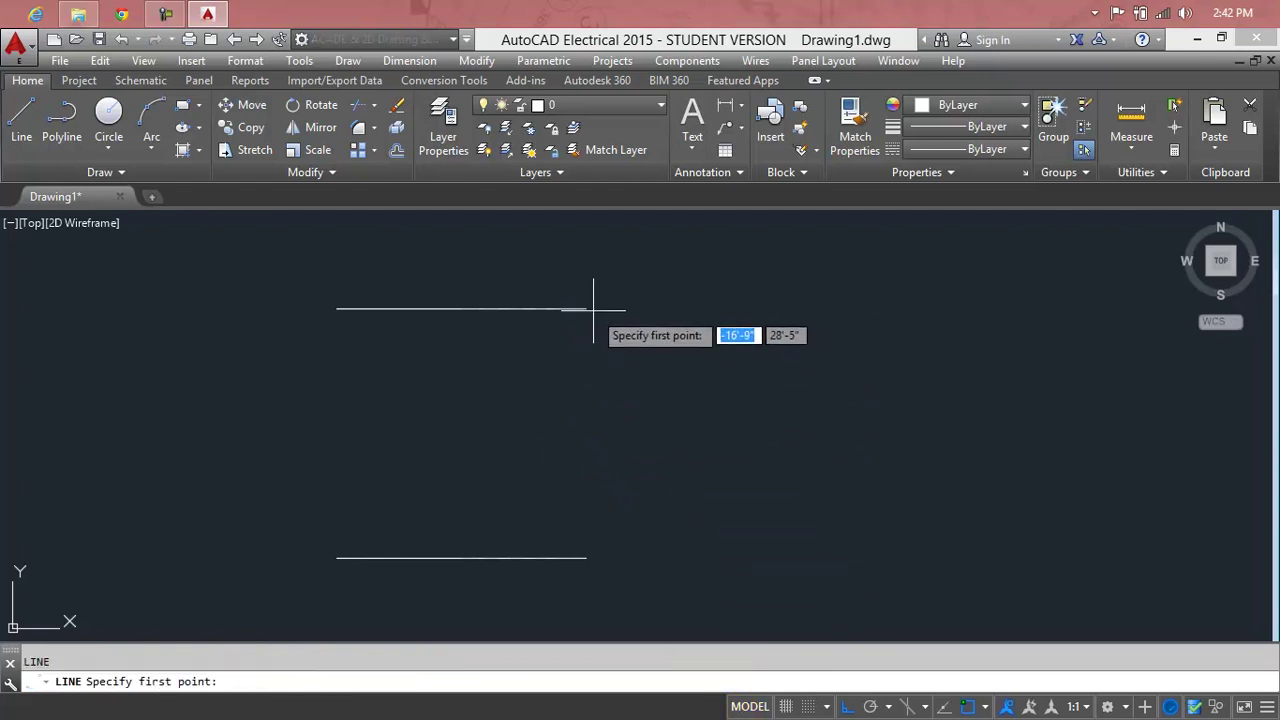
{"action": "left_click", "coordinate": [586, 308]}
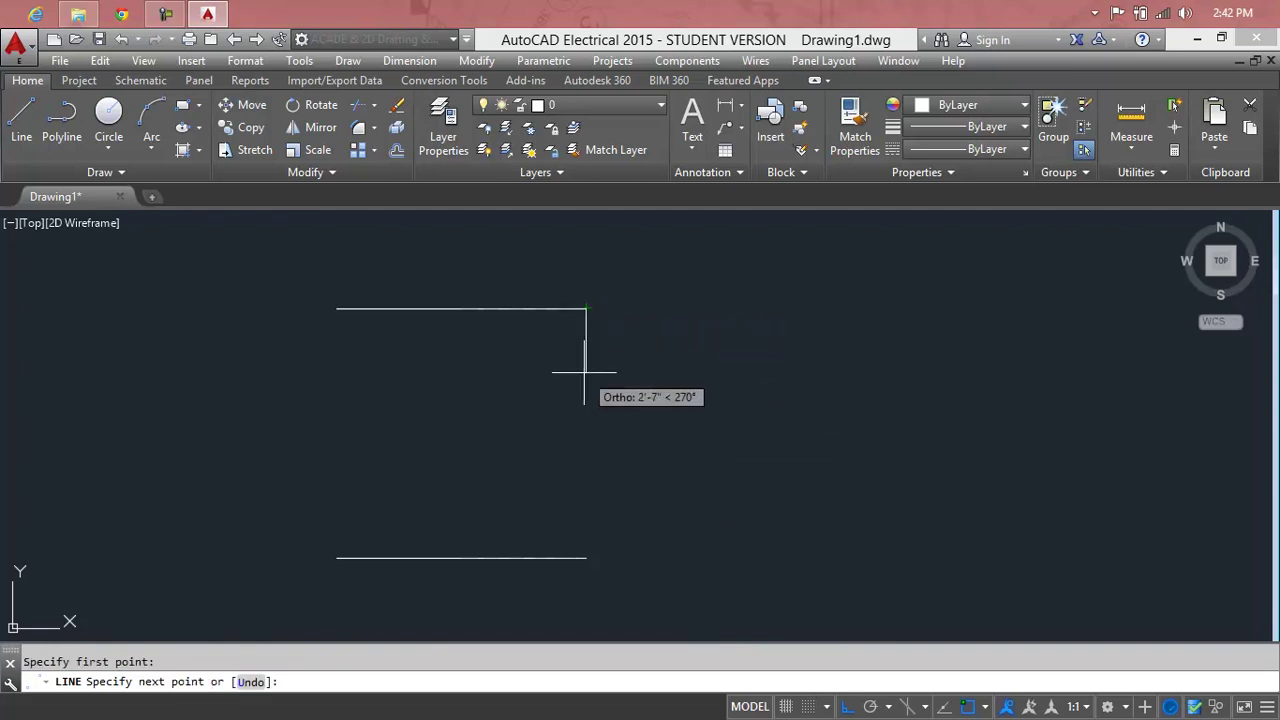
{"action": "type", "text": "10'"}
{"action": "key", "text": "Return"}
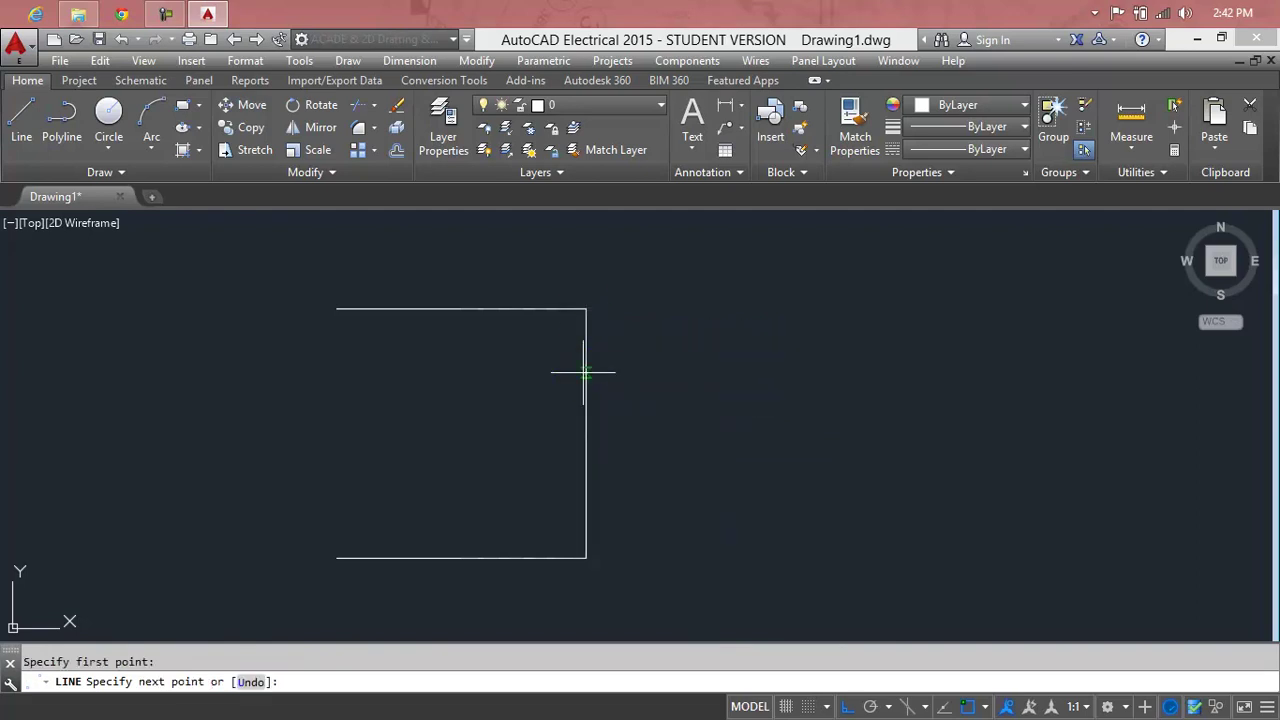
{"action": "key", "text": "Return"}
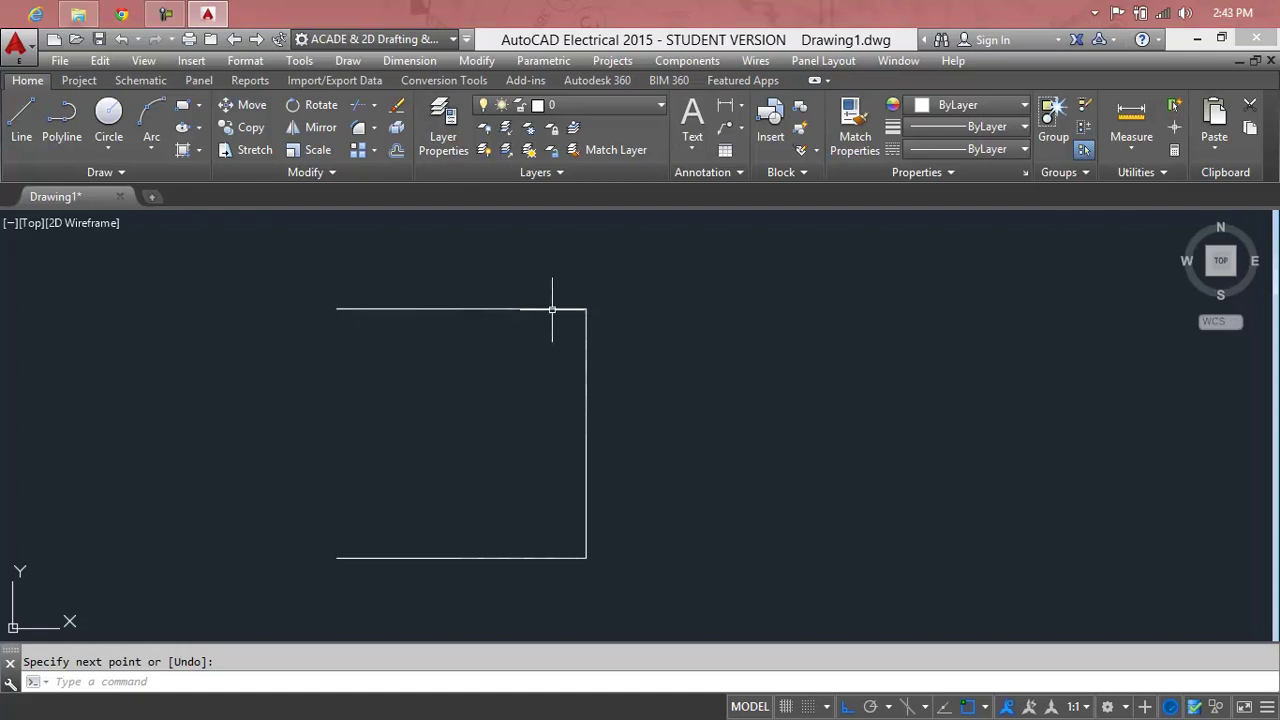
Offset the right vertical line 10 to the left to close the square.
{"action": "key", "text": "Escape"}
{"action": "type", "text": "o"}
{"action": "key", "text": "Return"}
{"action": "type", "text": "10"}
{"action": "key", "text": "Return"}
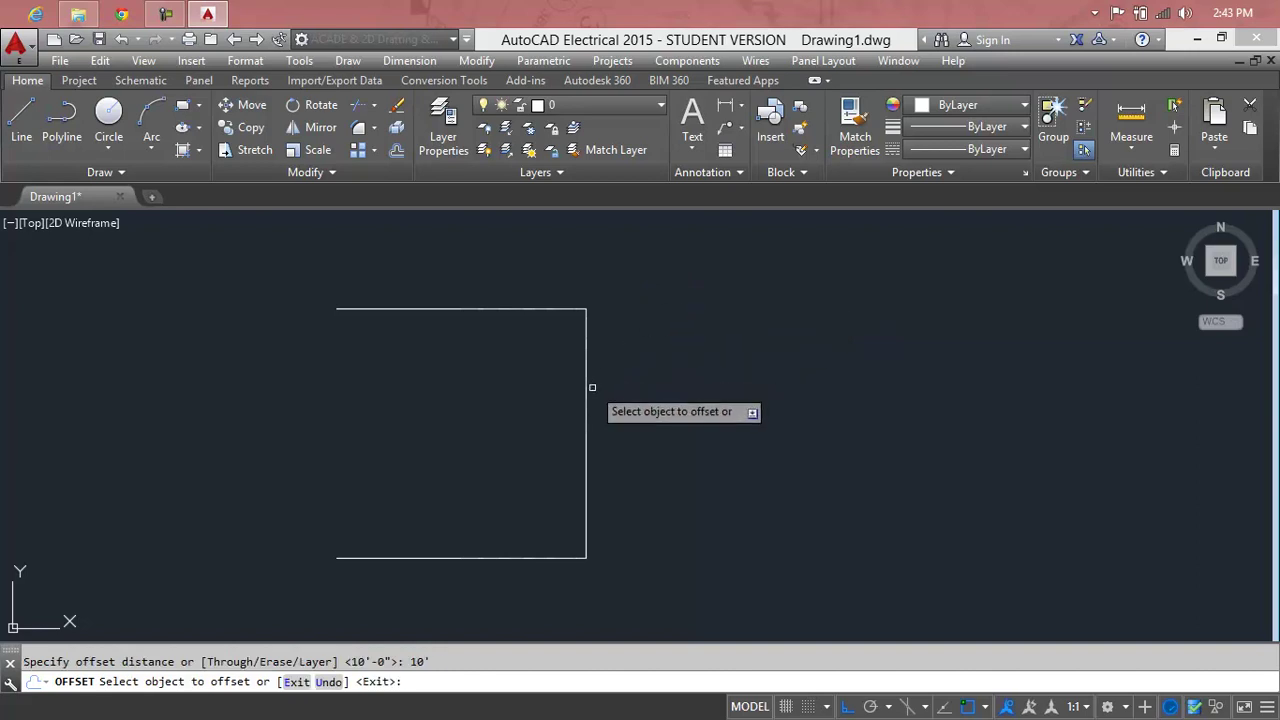
{"action": "left_click", "coordinate": [586, 398]}
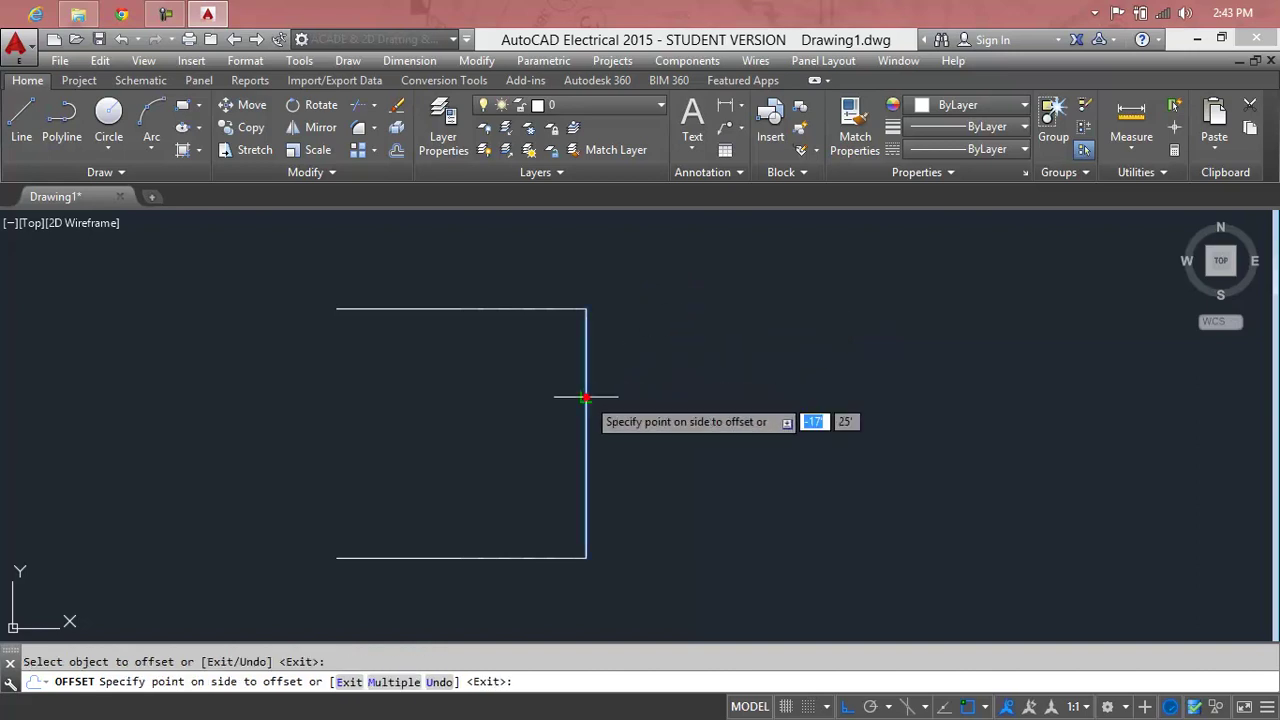
{"action": "left_click", "coordinate": [490, 398]}
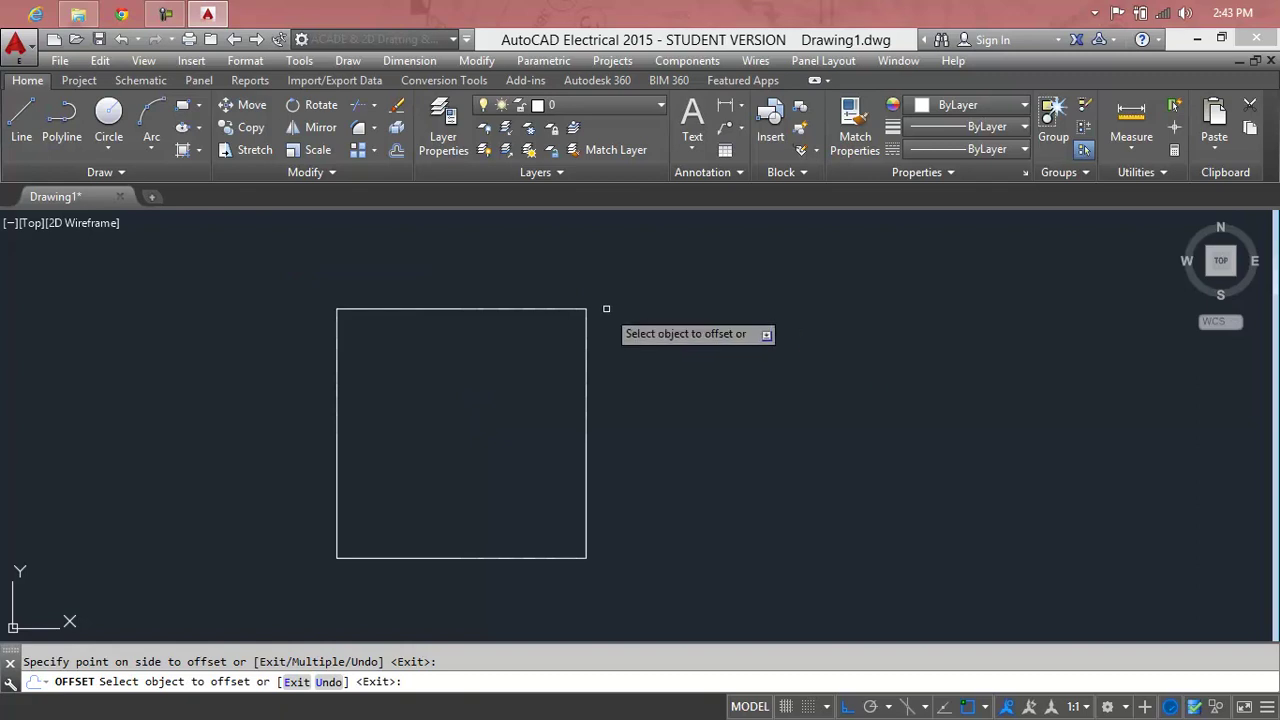
{"action": "key", "text": "Escape"}
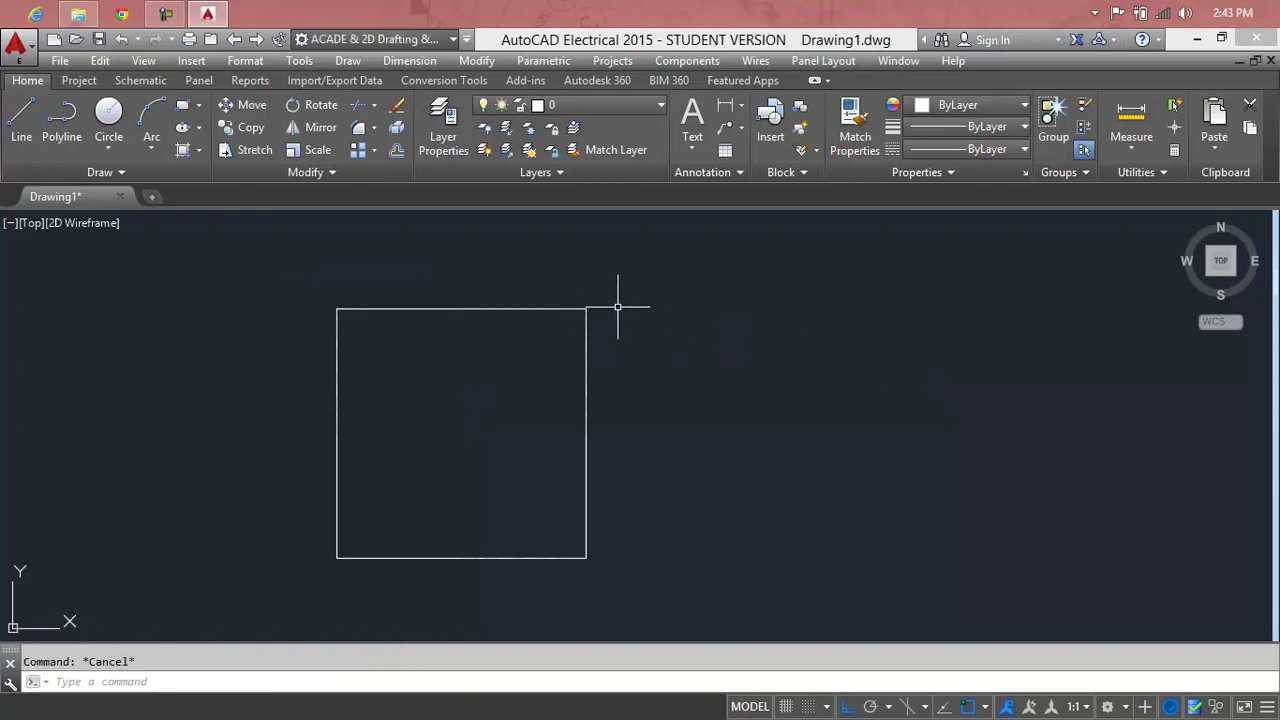
Offset the square's right, bottom and left edges 2' outward.
{"action": "type", "text": "o"}
{"action": "key", "text": "Return"}
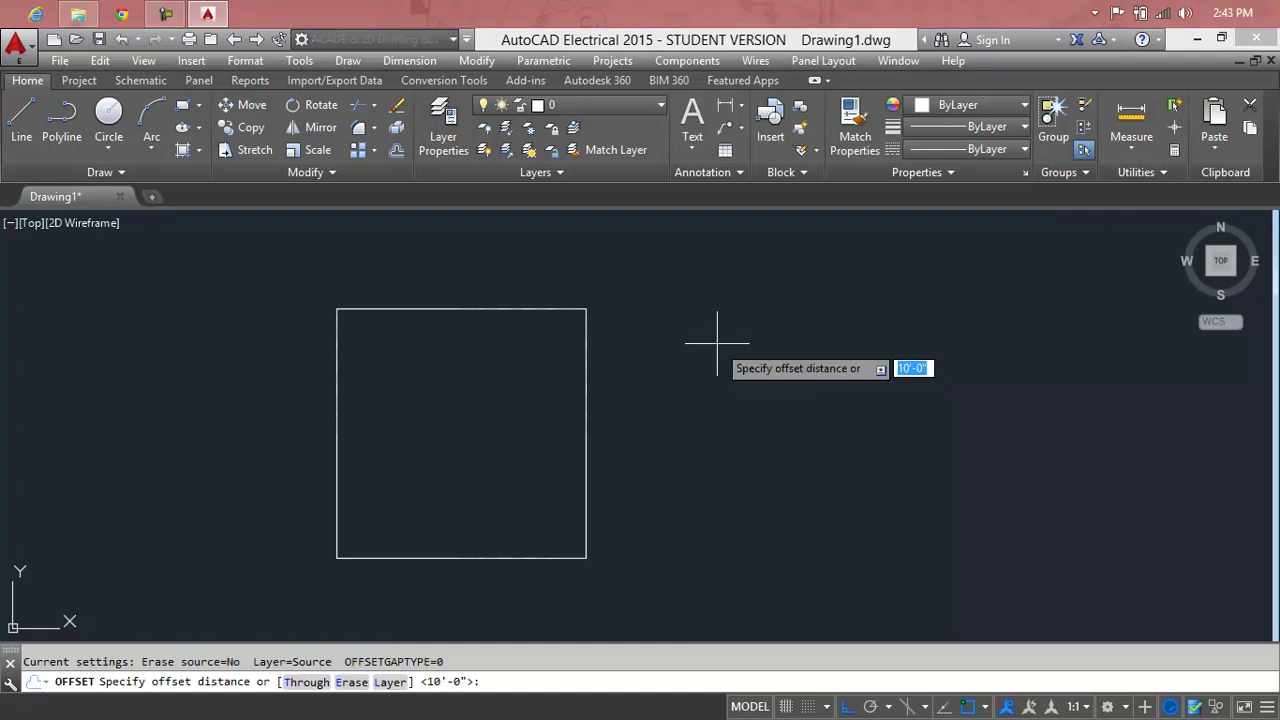
{"action": "type", "text": "2"}
{"action": "key", "text": "Return"}
{"action": "left_click", "coordinate": [557, 309]}
{"action": "left_click", "coordinate": [586, 356]}
{"action": "left_click", "coordinate": [643, 364]}
{"action": "left_click", "coordinate": [508, 558]}
{"action": "left_click", "coordinate": [503, 627]}
{"action": "left_click", "coordinate": [337, 472]}
{"action": "left_click", "coordinate": [271, 451]}
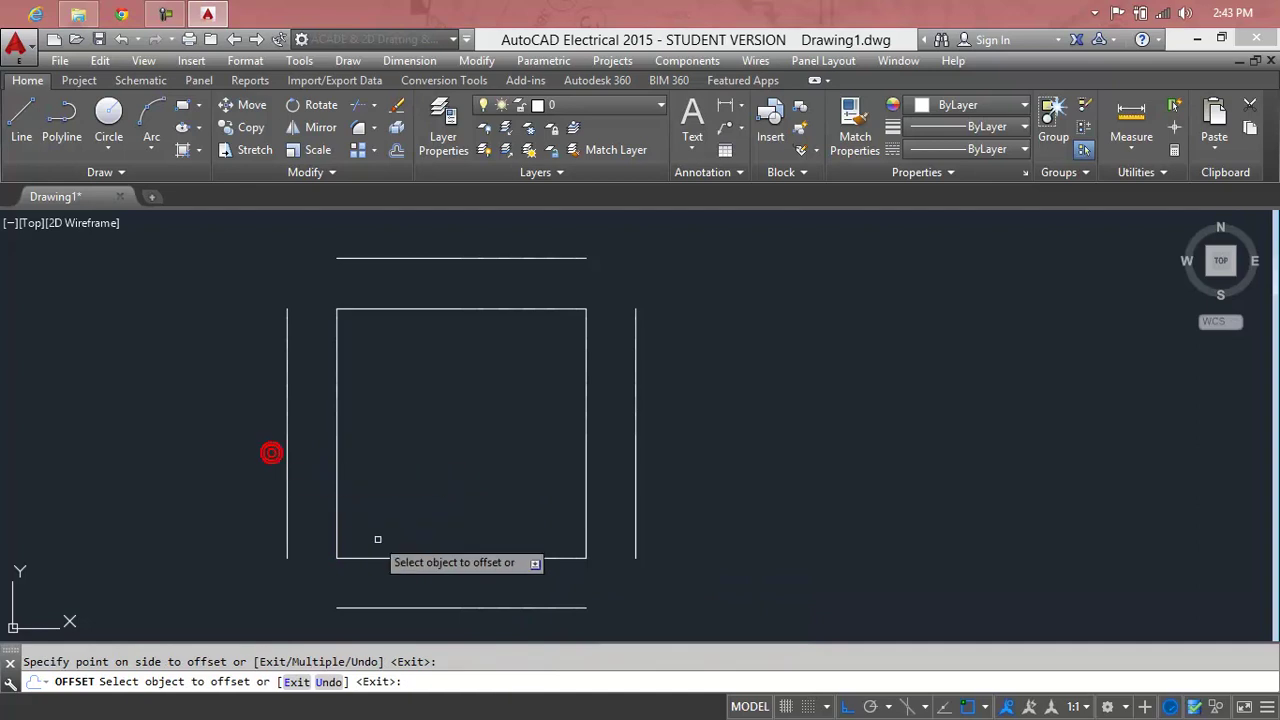
Add 2' copies inside the bottom, left, top and right edges to divide the square.
{"action": "left_click", "coordinate": [390, 558]}
{"action": "left_click", "coordinate": [395, 495]}
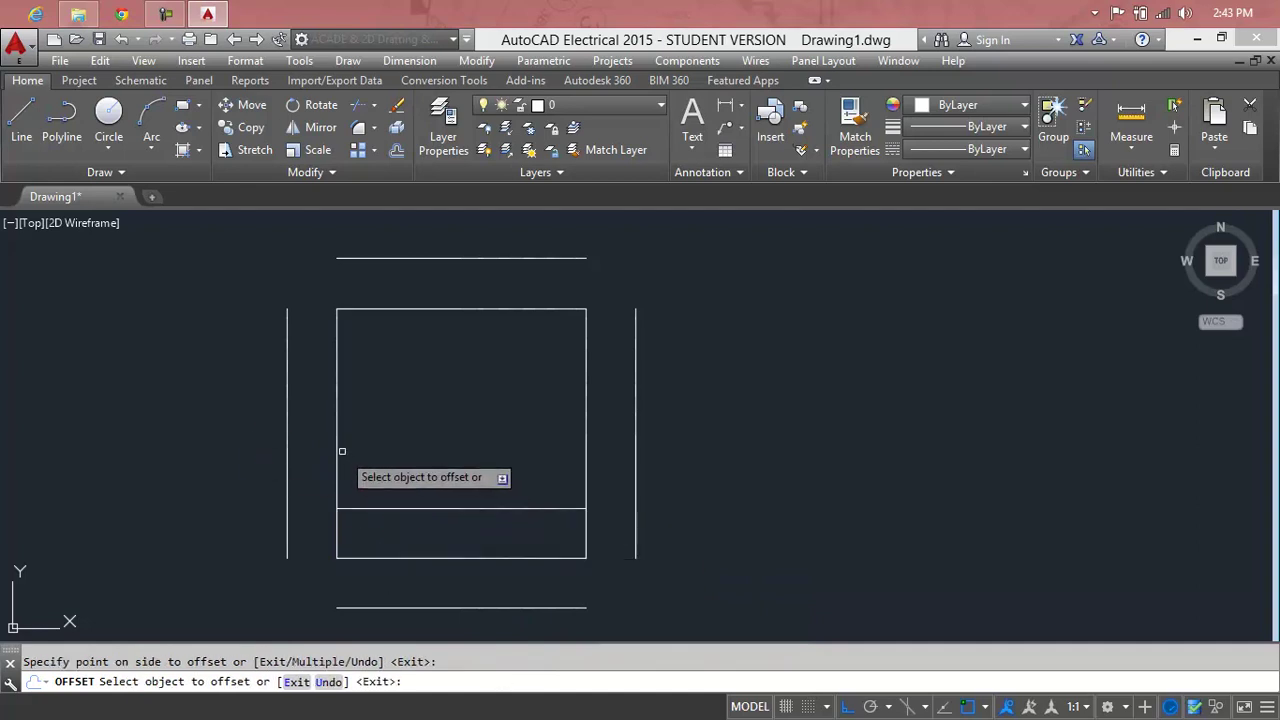
{"action": "left_click", "coordinate": [339, 447]}
{"action": "left_click", "coordinate": [381, 450]}
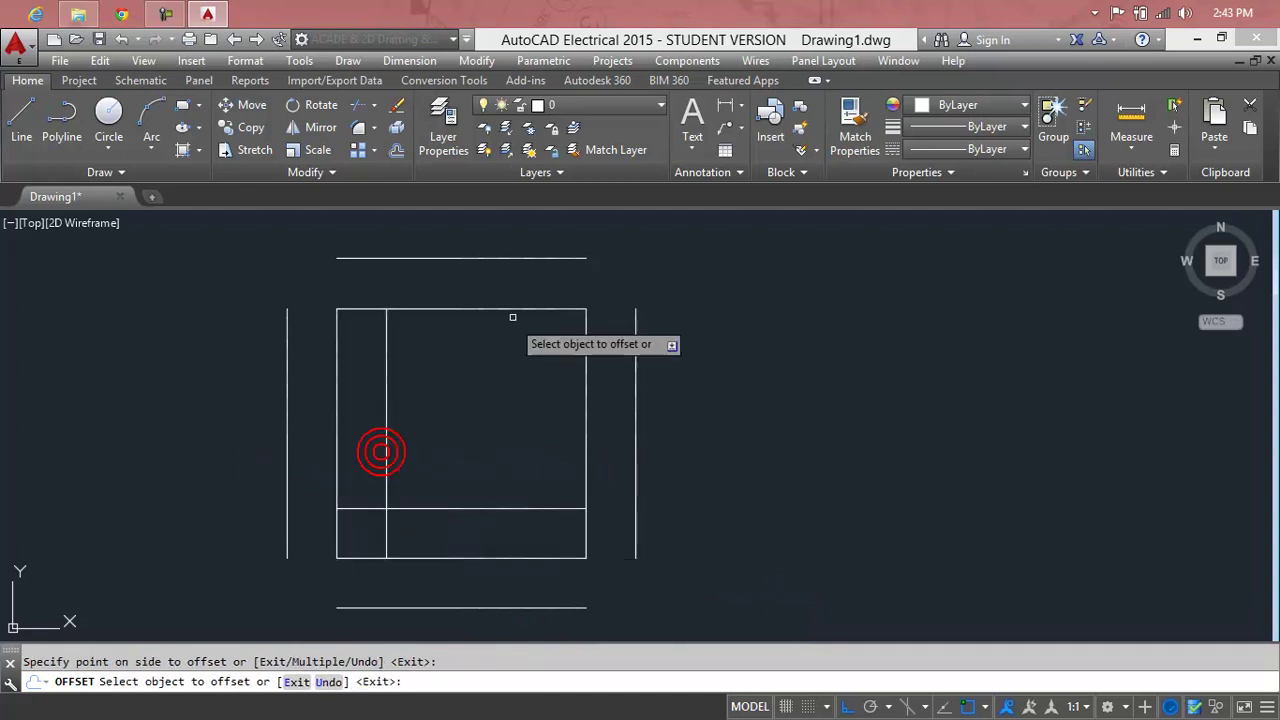
{"action": "left_click", "coordinate": [520, 309]}
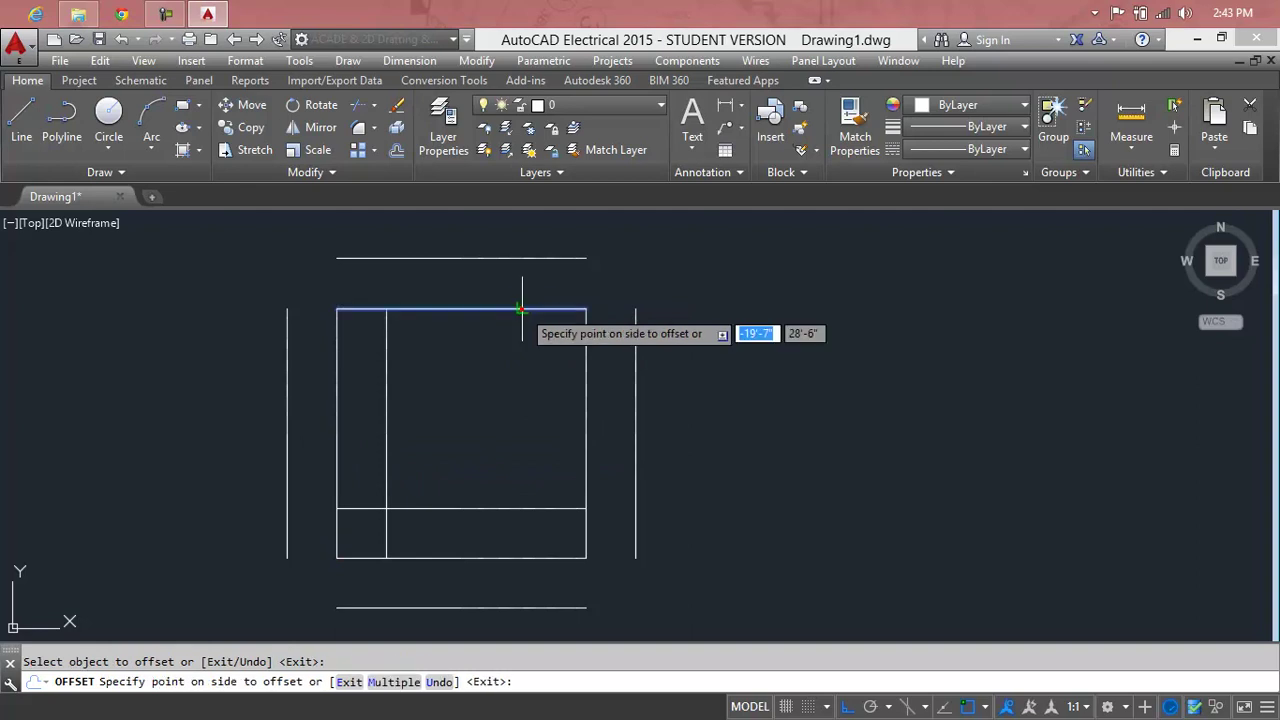
{"action": "left_click", "coordinate": [525, 357]}
{"action": "left_click", "coordinate": [551, 436]}
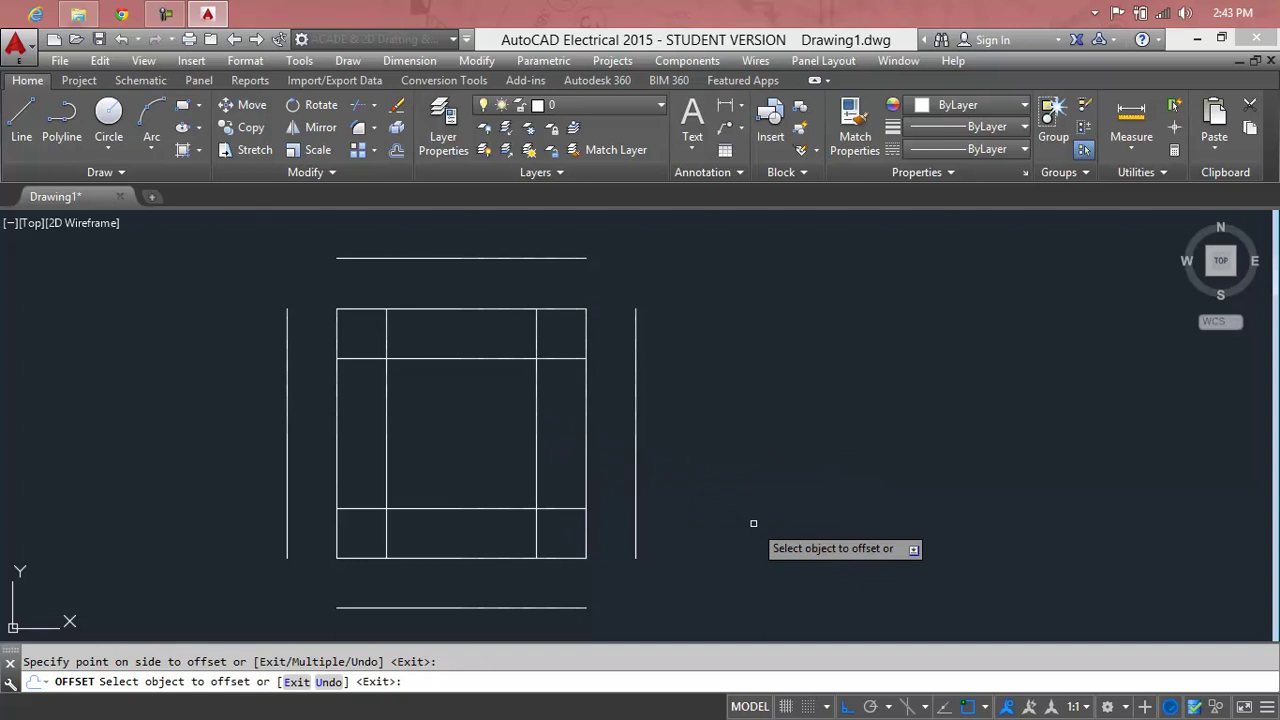
{"action": "key", "text": "Escape"}
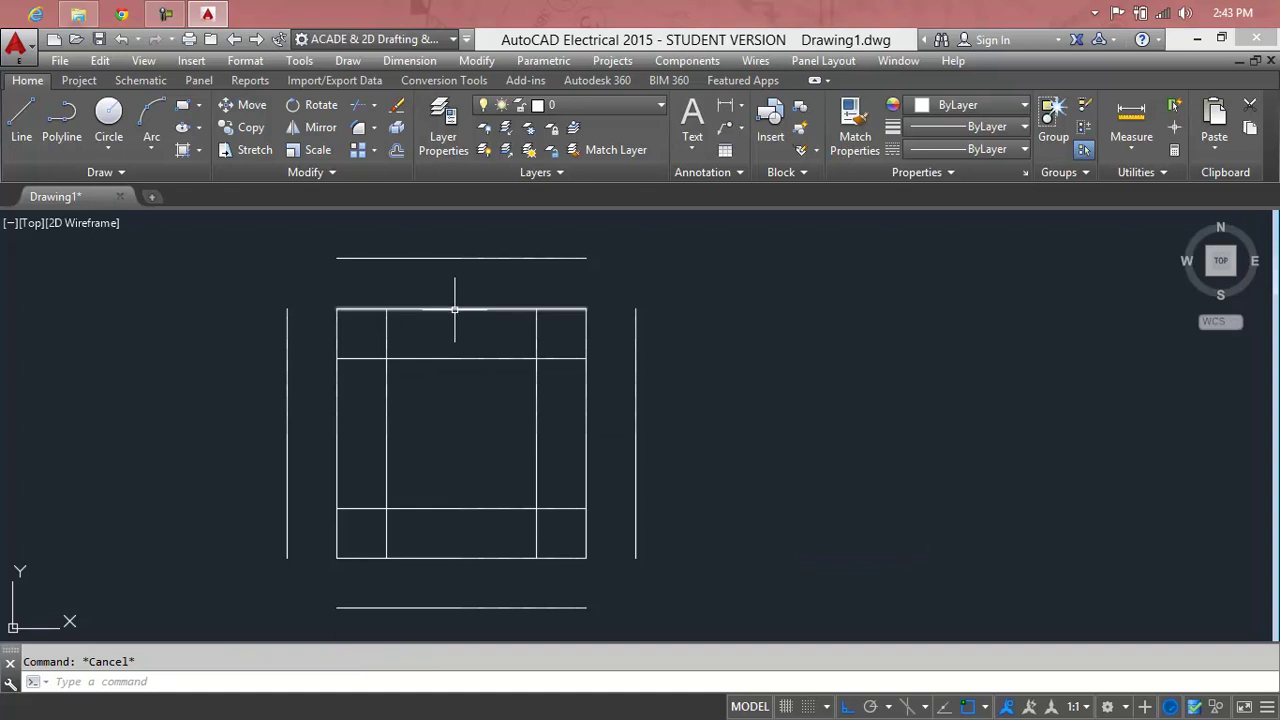
{"action": "scroll", "coordinate": [361, 333], "scroll_direction": "up", "scroll_amount": 4}
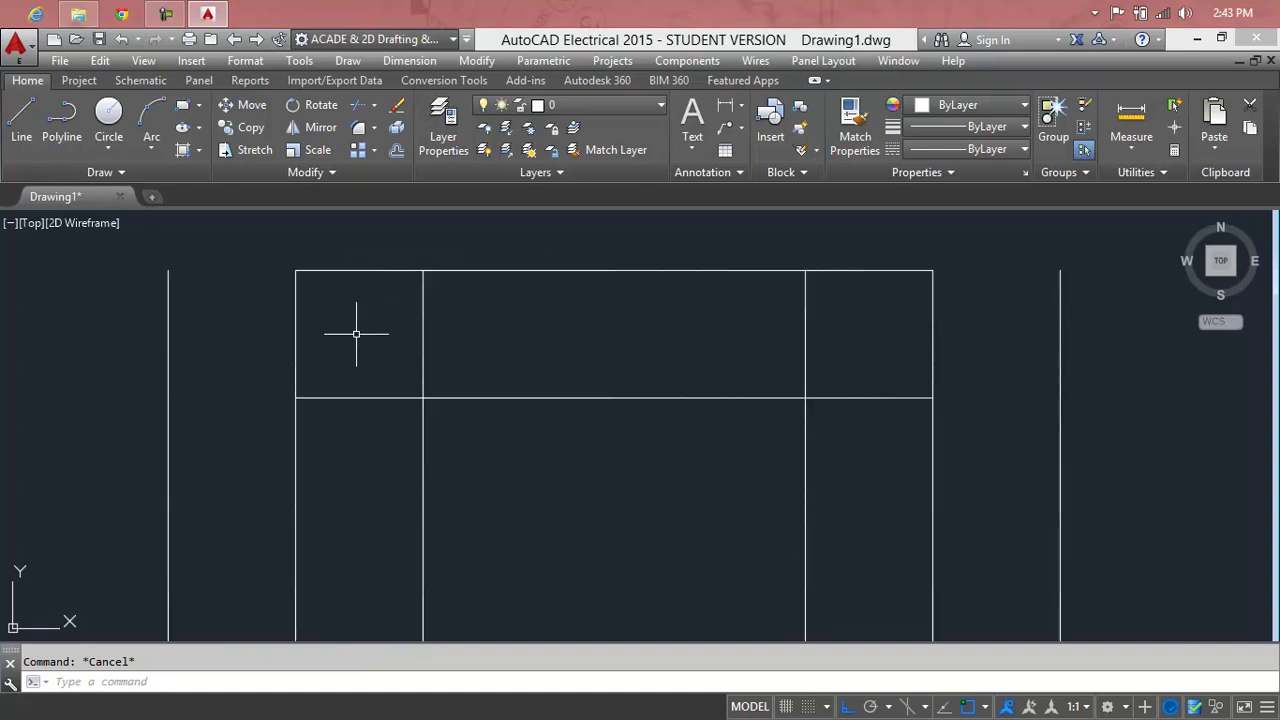
{"action": "type", "text": "c"}
{"action": "key", "text": "Return"}
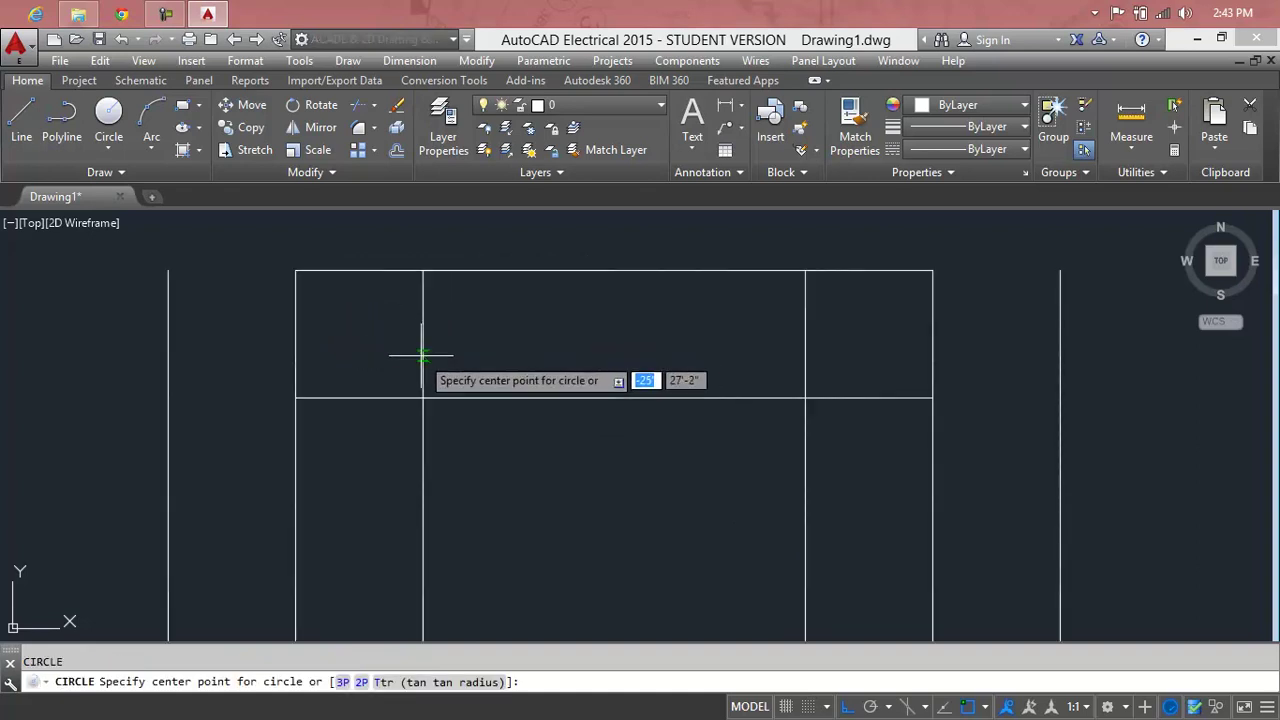
Draw a small circle centred in the square's top-left corner cell.
{"action": "left_click", "coordinate": [362, 337]}
{"action": "left_click", "coordinate": [385, 353]}
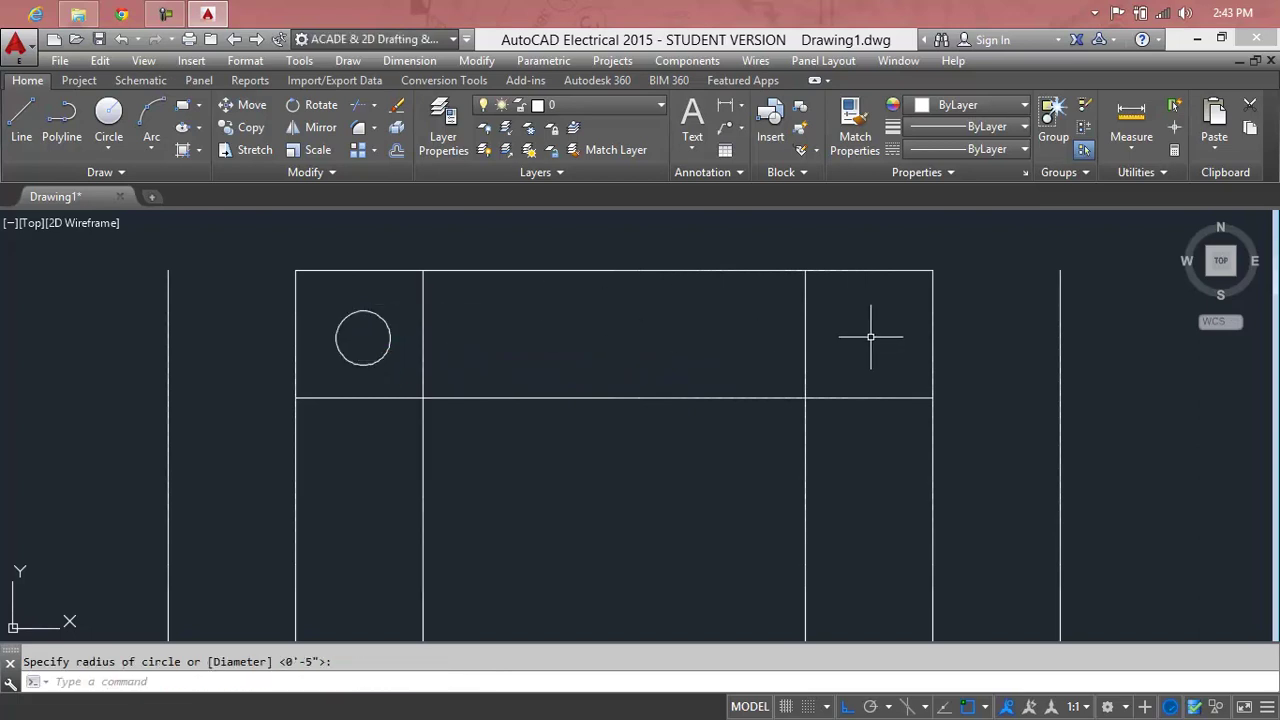
{"action": "key", "text": "Escape"}
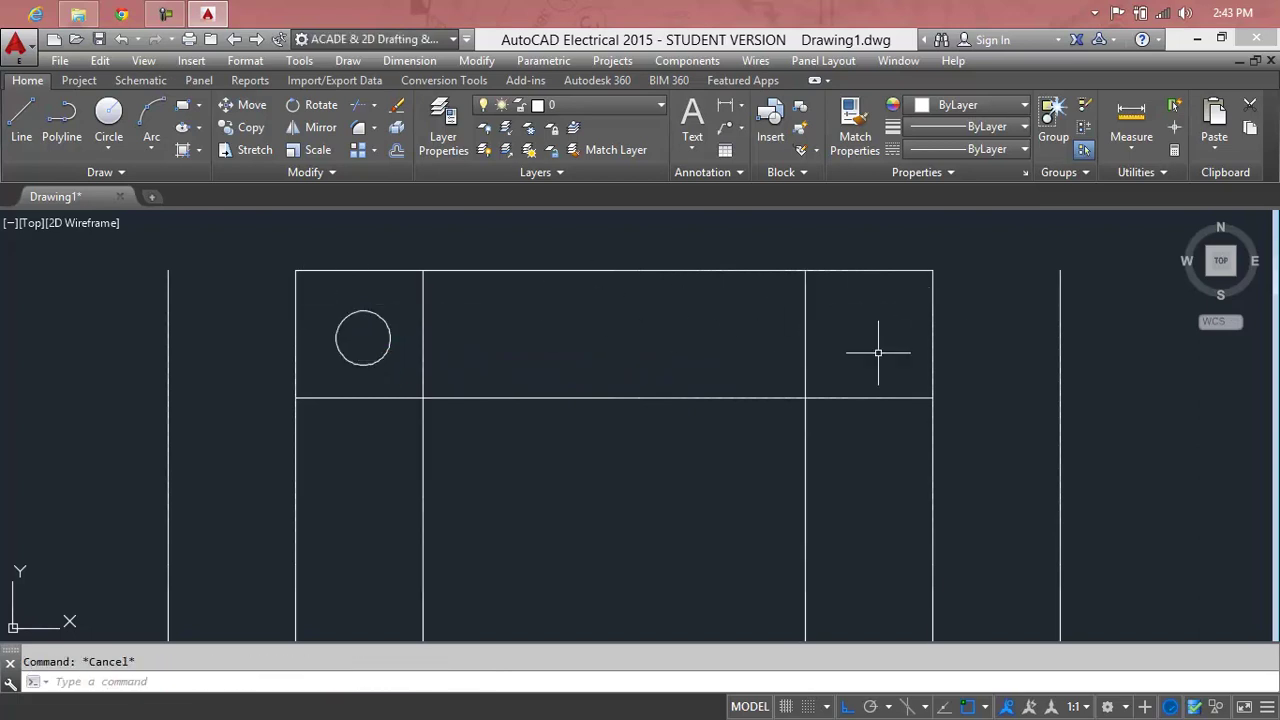
{"action": "type", "text": "c"}
{"action": "key", "text": "Return"}
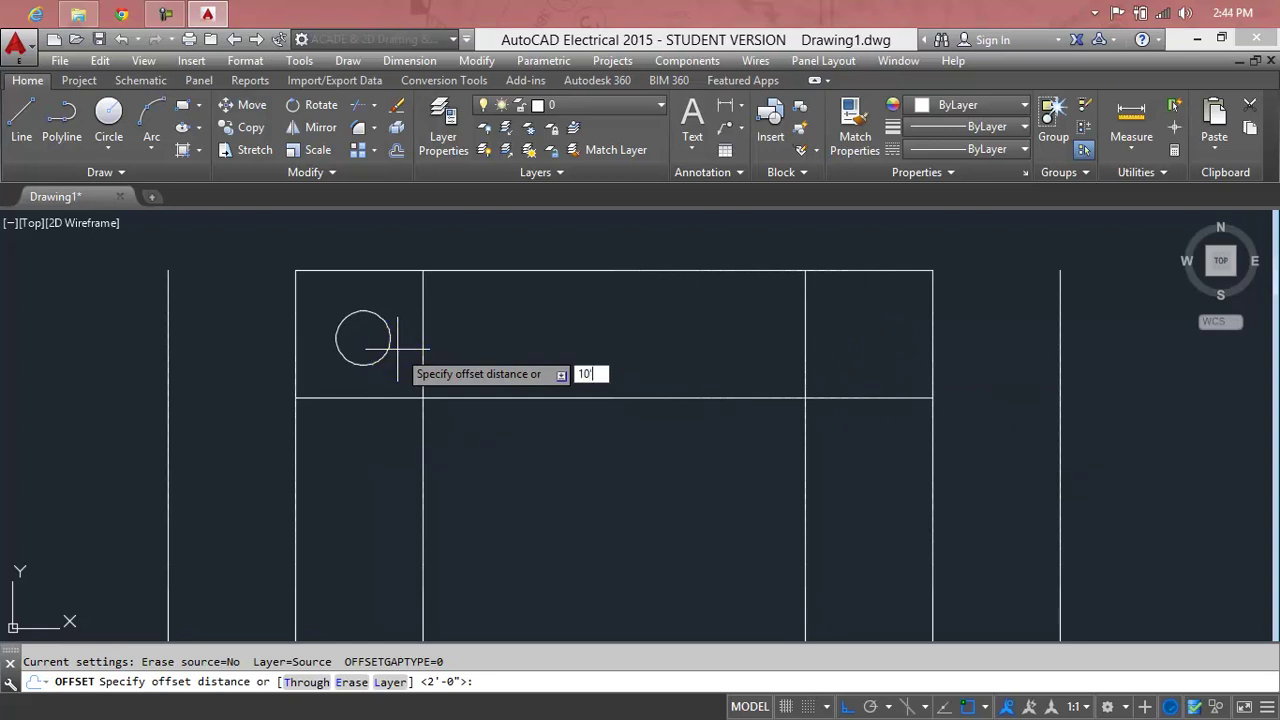
Offset the corner circle outward six times at 10' spacing to form concentric rings.
{"action": "key", "text": "Return"}
{"action": "left_click", "coordinate": [388, 330]}
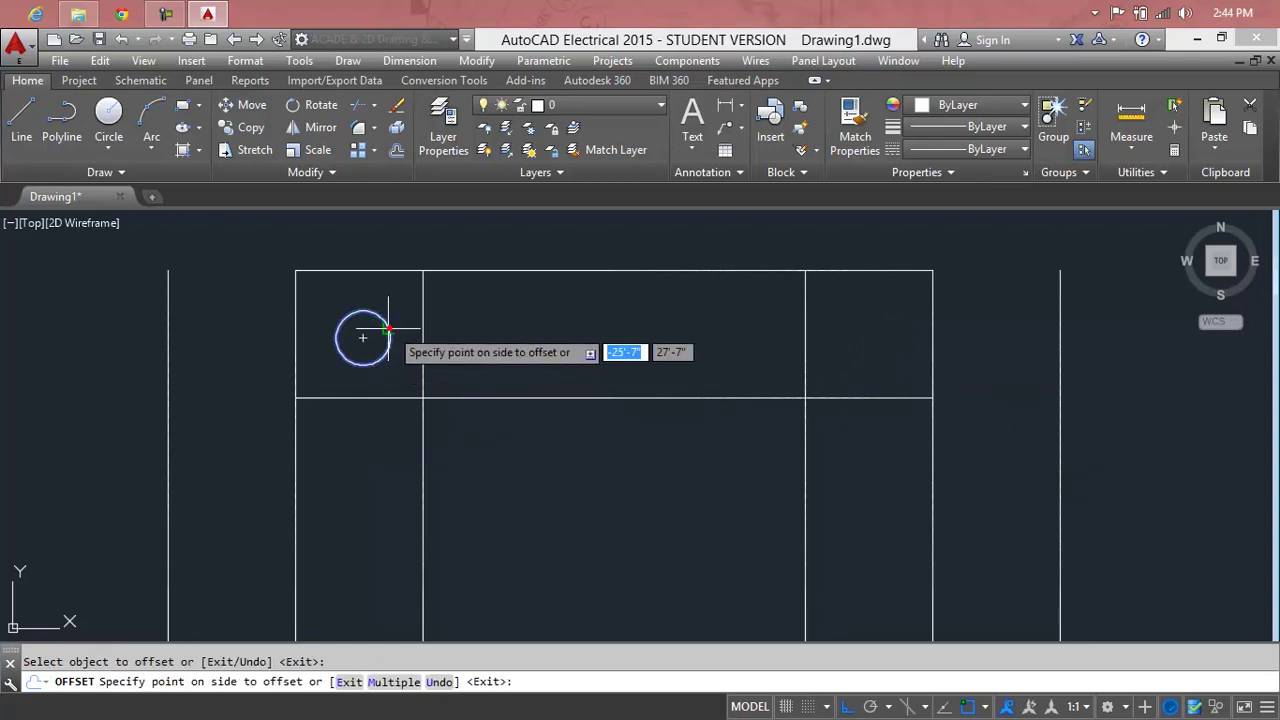
{"action": "left_click", "coordinate": [583, 331]}
{"action": "scroll", "coordinate": [588, 340], "scroll_direction": "down", "scroll_amount": 5}
{"action": "scroll", "coordinate": [605, 325], "scroll_direction": "down", "scroll_amount": 3}
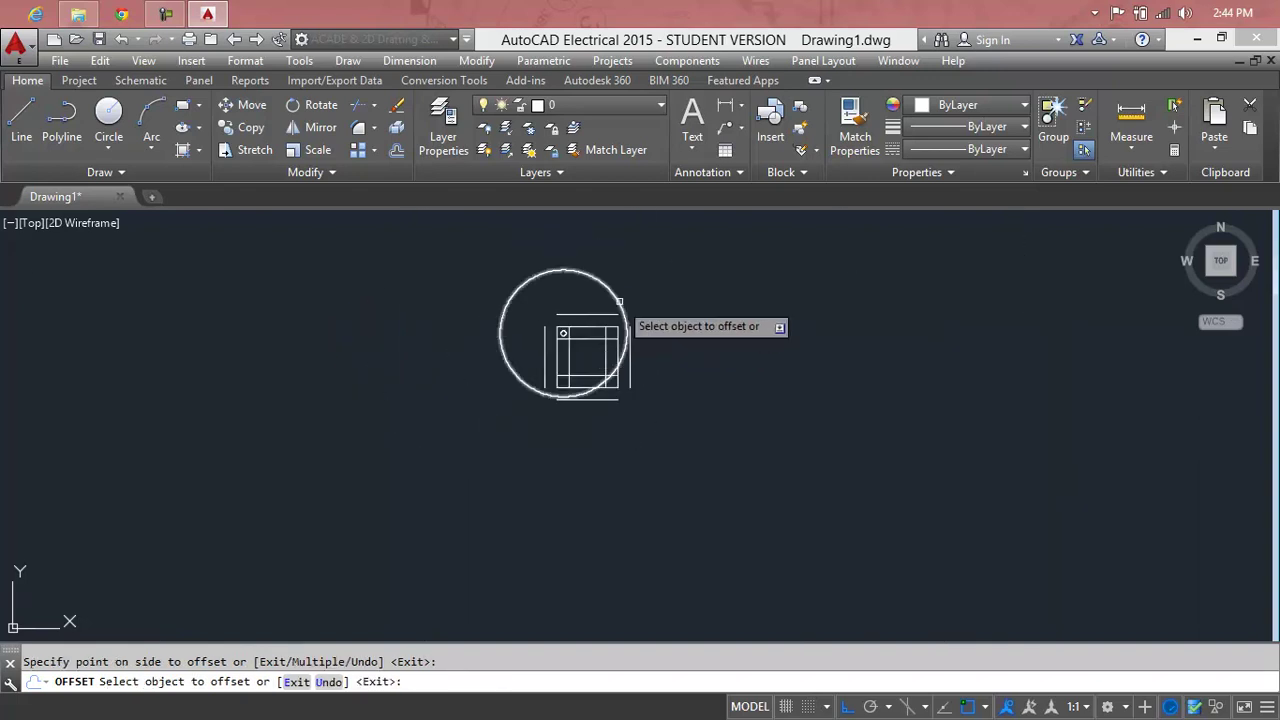
{"action": "left_click", "coordinate": [619, 301]}
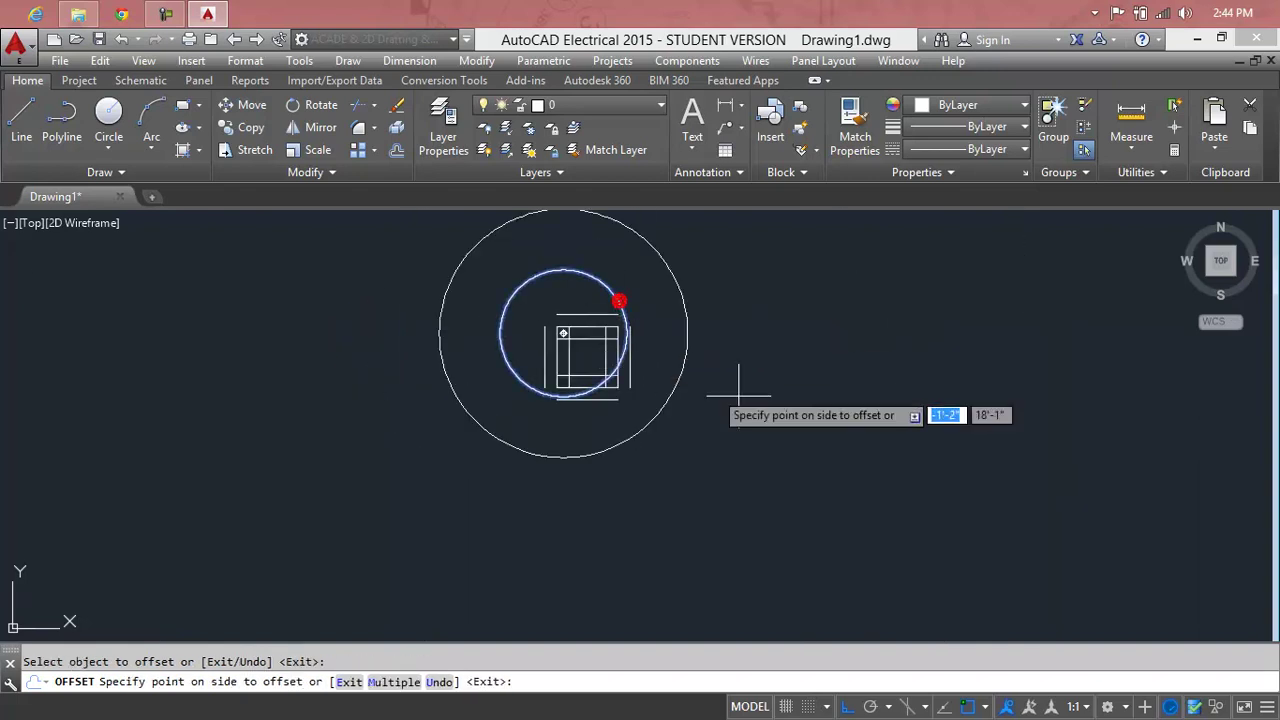
{"action": "left_click", "coordinate": [723, 323]}
{"action": "left_click", "coordinate": [686, 350]}
{"action": "left_click", "coordinate": [746, 351]}
{"action": "left_click", "coordinate": [746, 352]}
{"action": "left_click", "coordinate": [835, 348]}
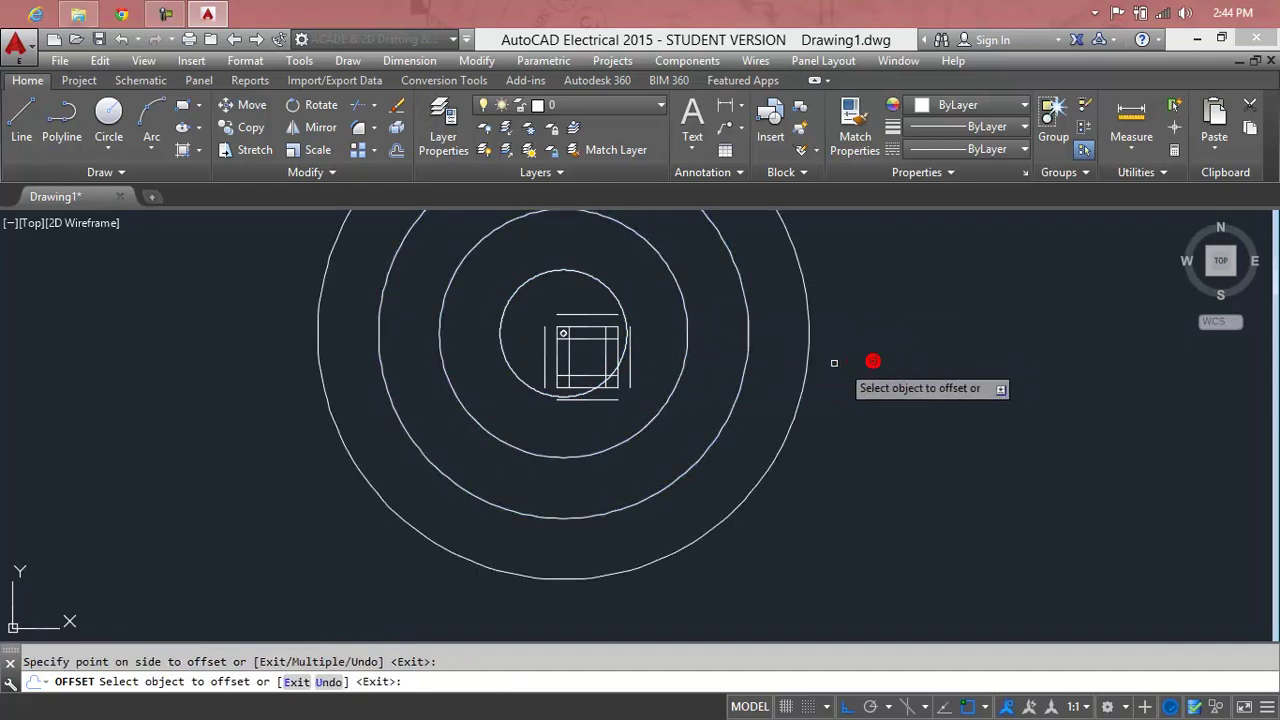
{"action": "left_click", "coordinate": [807, 363]}
{"action": "left_click", "coordinate": [929, 380]}
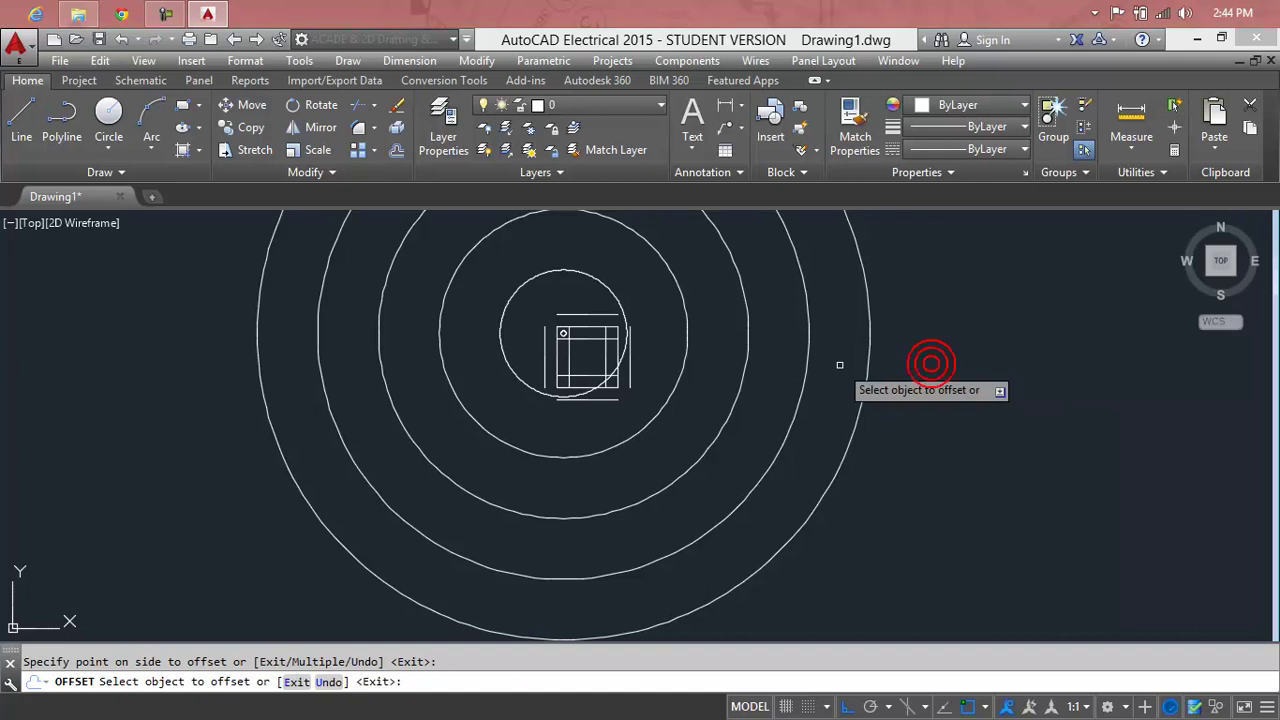
{"action": "left_click", "coordinate": [866, 362]}
{"action": "left_click", "coordinate": [928, 363]}
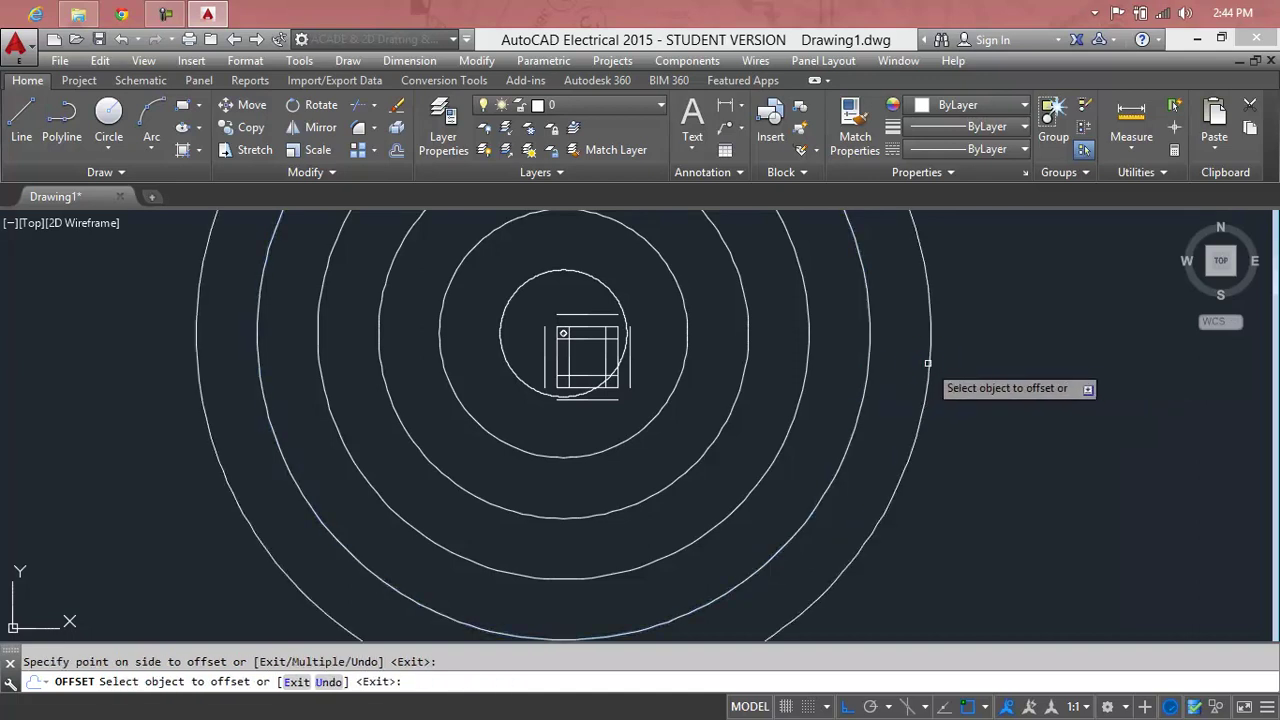
{"action": "scroll", "coordinate": [928, 363], "scroll_direction": "down", "scroll_amount": 2}
{"action": "middle_click_drag", "start_coordinate": [926, 370], "coordinate": [289, 398]}
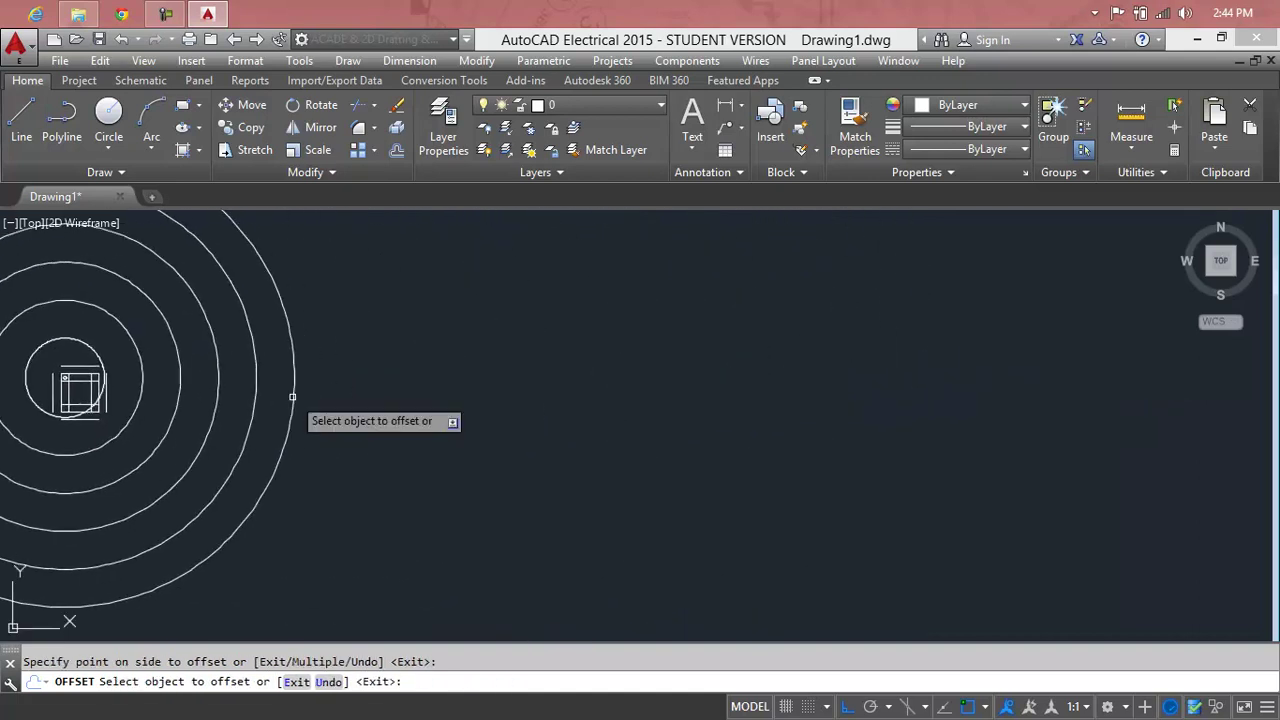
{"action": "key", "text": "BackSpace"}
{"action": "key", "text": "BackSpace"}
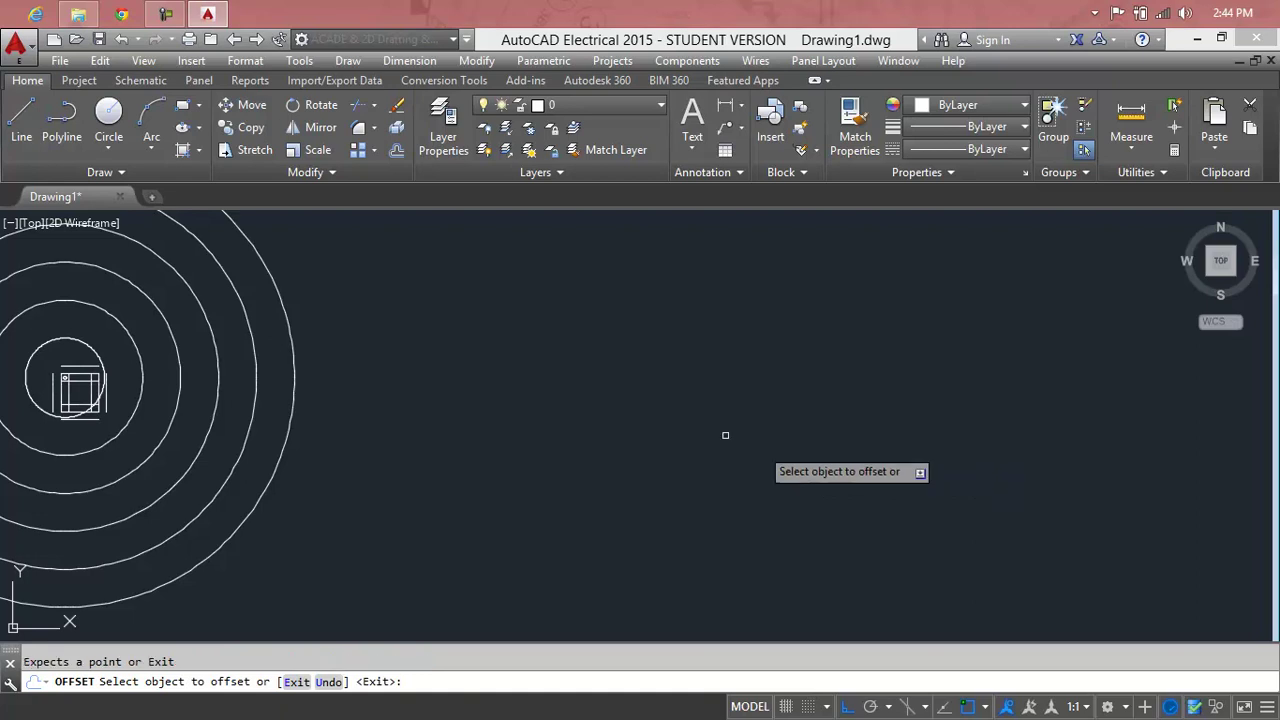
{"action": "key", "text": "Escape"}
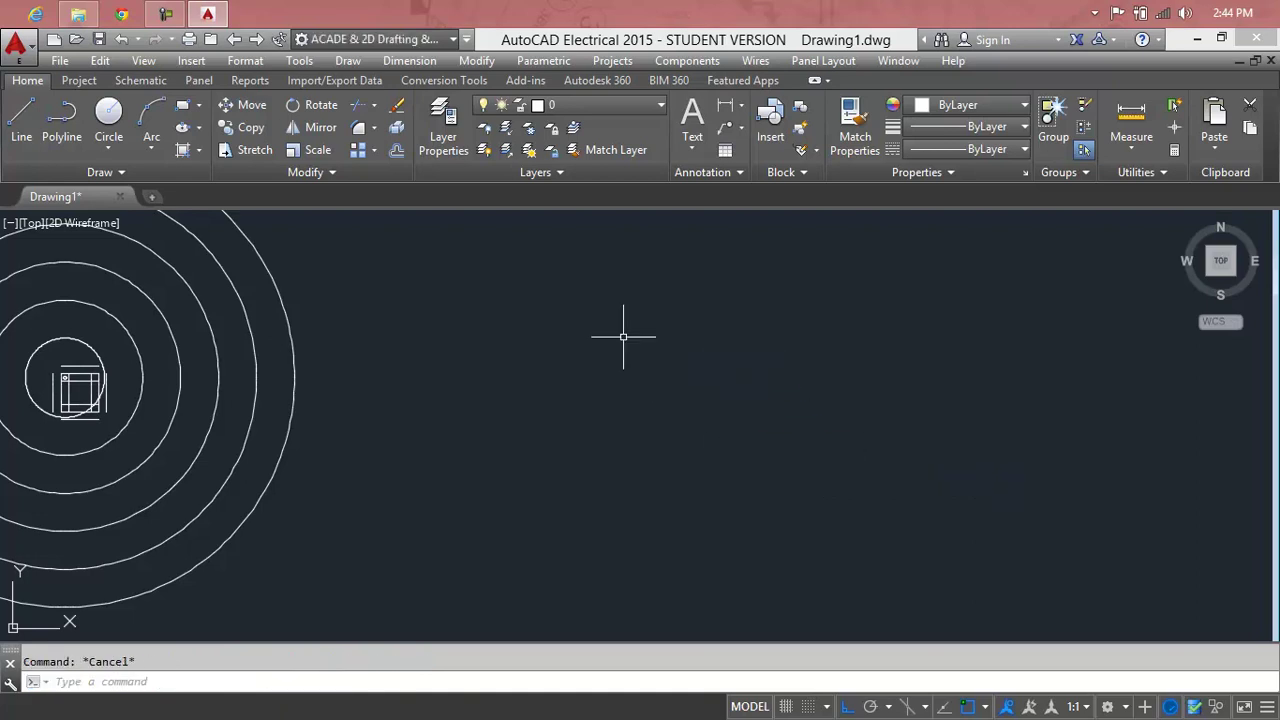
{"action": "type", "text": "rec"}
Draw a rectangle to the right of the circles.
{"action": "key", "text": "Return"}
{"action": "left_click", "coordinate": [603, 322]}
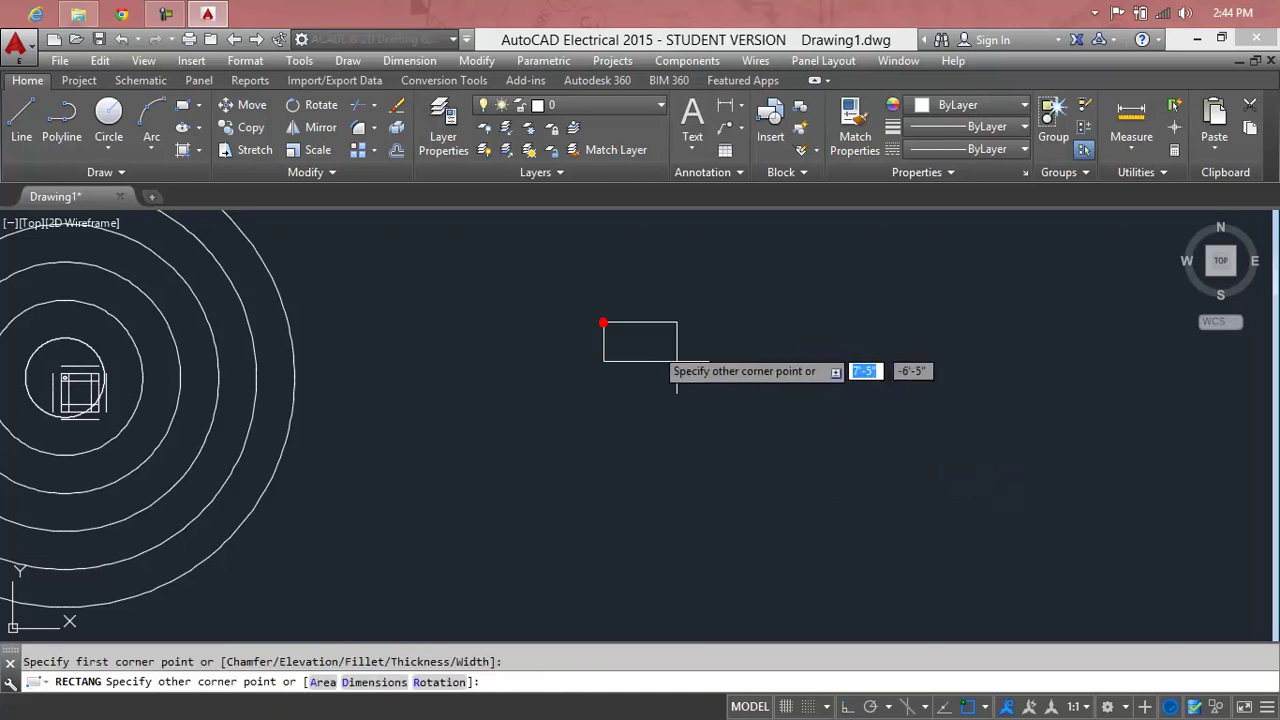
{"action": "left_click", "coordinate": [895, 503]}
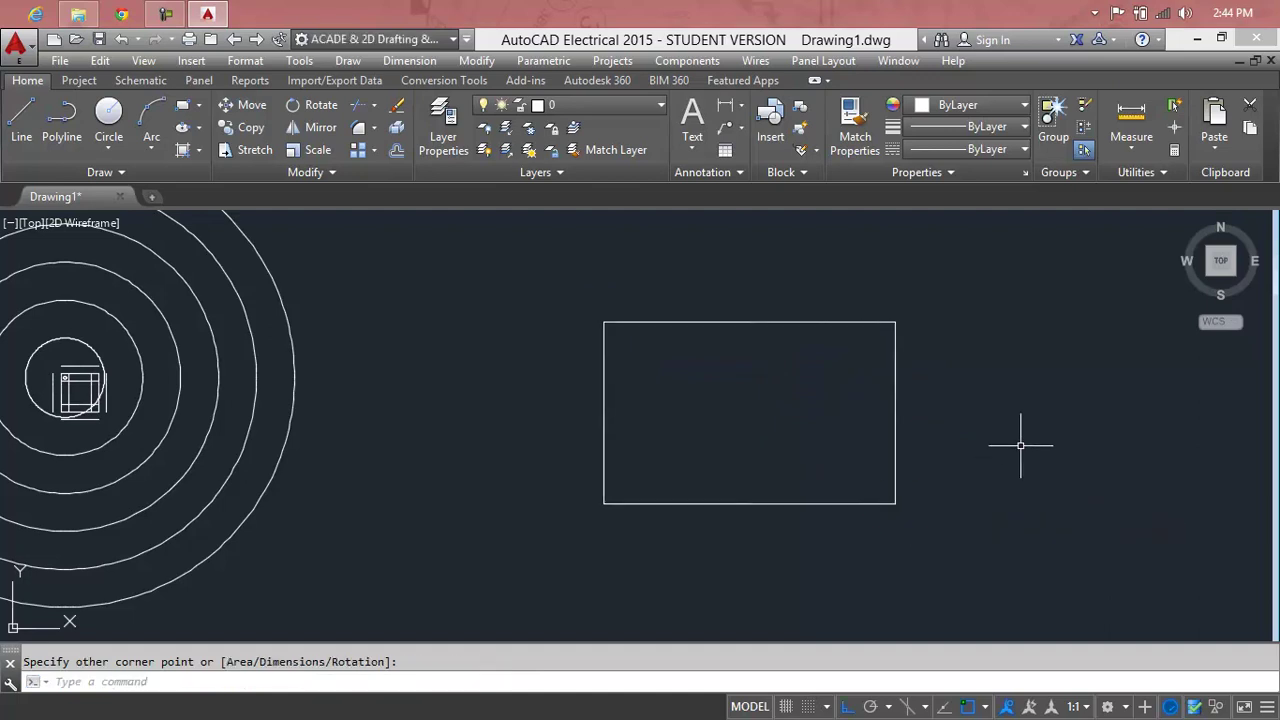
{"action": "key", "text": "Escape"}
Offset the rectangle by 2', adding an outer copy and a first nested copy.
{"action": "type", "text": "o"}
{"action": "key", "text": "Return"}
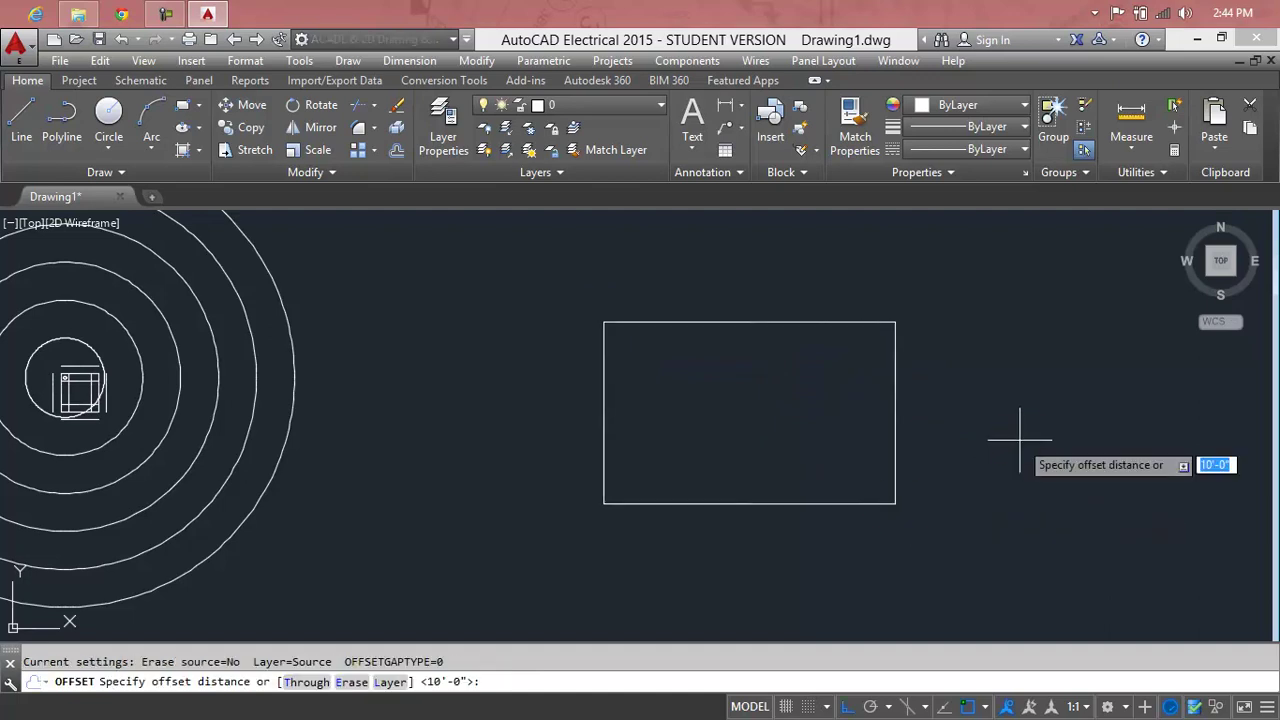
{"action": "key", "text": "Return"}
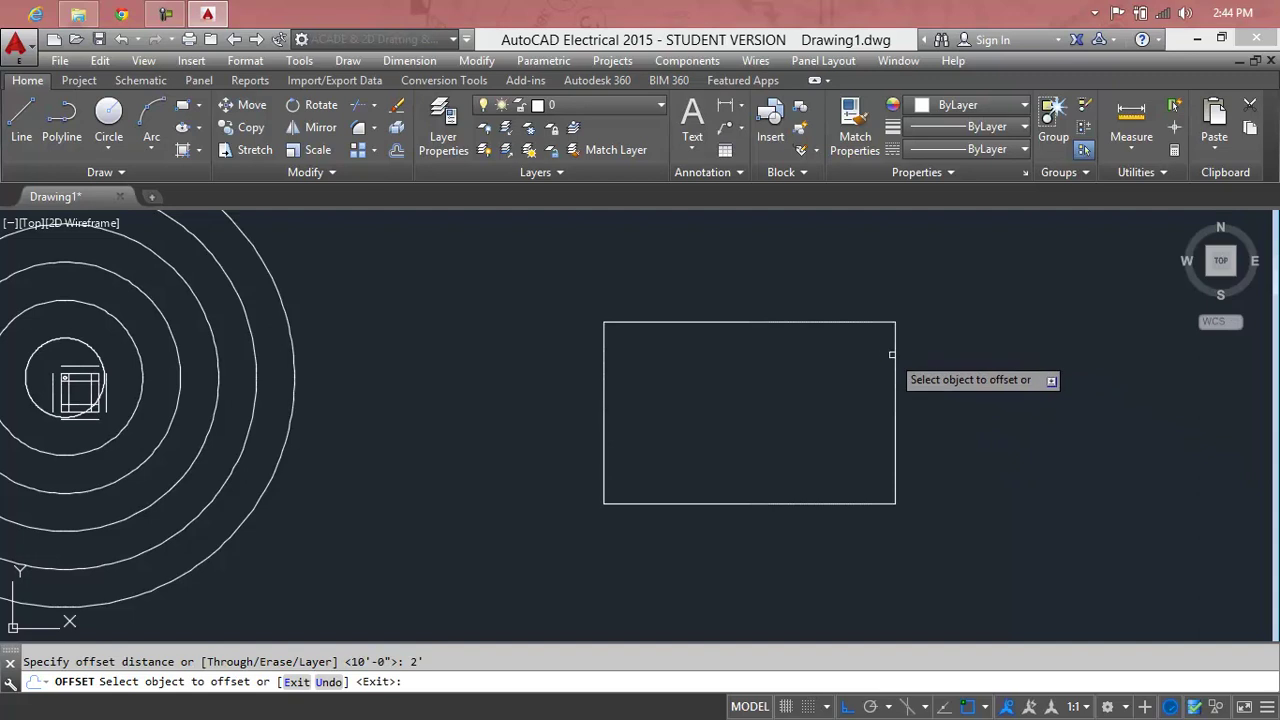
{"action": "left_click", "coordinate": [895, 355]}
{"action": "left_click", "coordinate": [897, 375]}
{"action": "left_click", "coordinate": [897, 375]}
{"action": "left_click", "coordinate": [851, 378]}
Keep offsetting the innermost rectangle inward to build a series of nested rectangles.
{"action": "scroll", "coordinate": [886, 380], "scroll_direction": "up", "scroll_amount": 2}
{"action": "left_click", "coordinate": [888, 374]}
{"action": "left_click", "coordinate": [857, 391]}
{"action": "left_click", "coordinate": [877, 392]}
{"action": "left_click", "coordinate": [826, 399]}
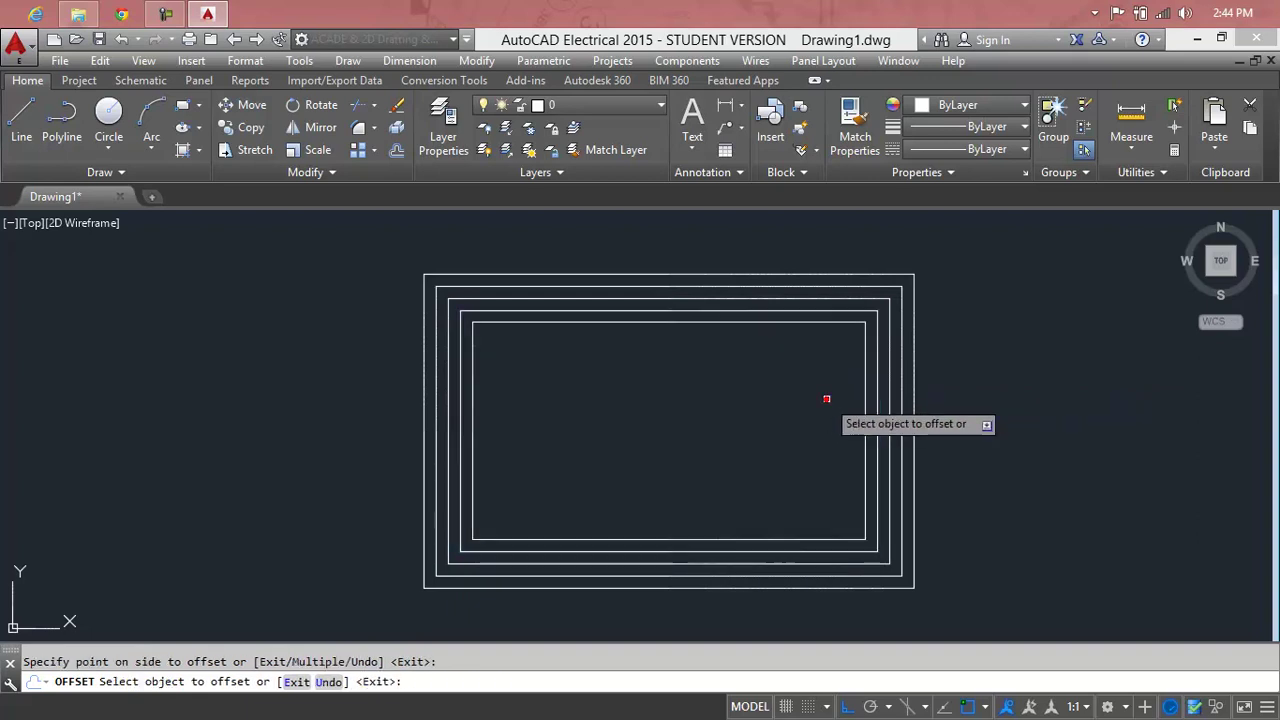
{"action": "left_click", "coordinate": [866, 404]}
{"action": "left_click", "coordinate": [797, 412]}
{"action": "left_click", "coordinate": [849, 412]}
{"action": "left_click", "coordinate": [826, 411]}
{"action": "left_click", "coordinate": [841, 416]}
{"action": "left_click", "coordinate": [767, 420]}
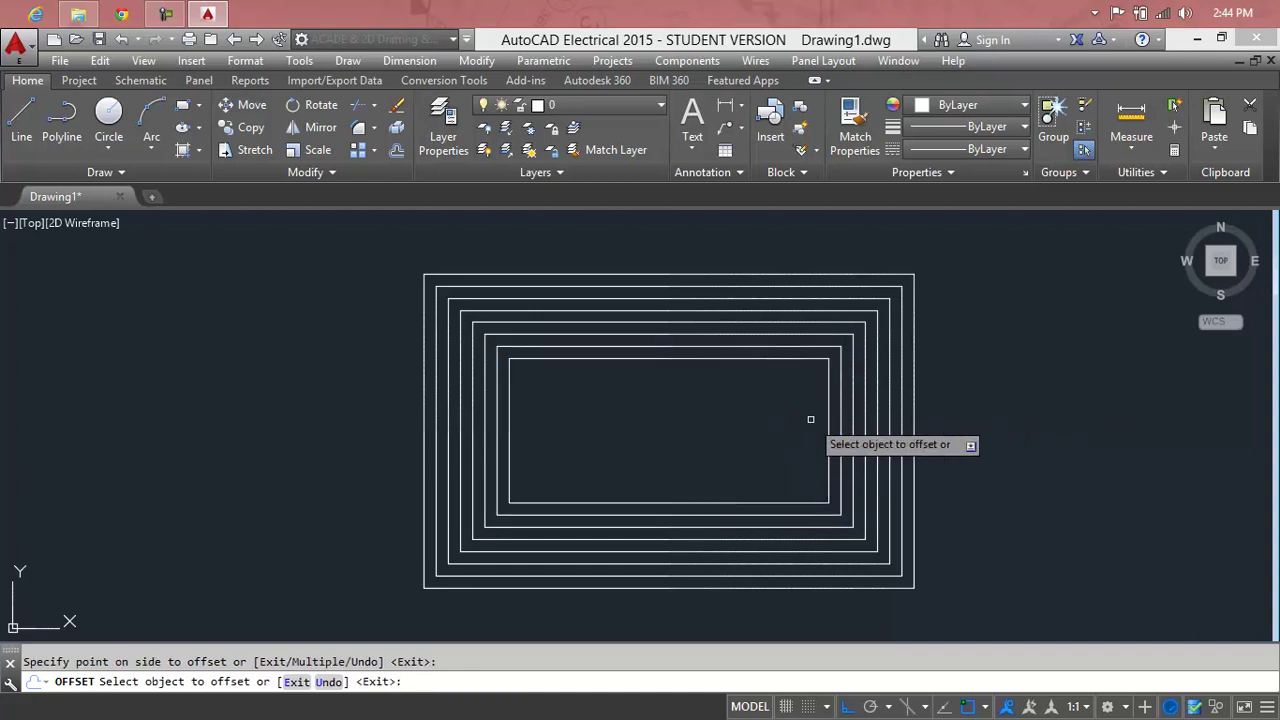
{"action": "left_click", "coordinate": [828, 420]}
{"action": "left_click", "coordinate": [777, 418]}
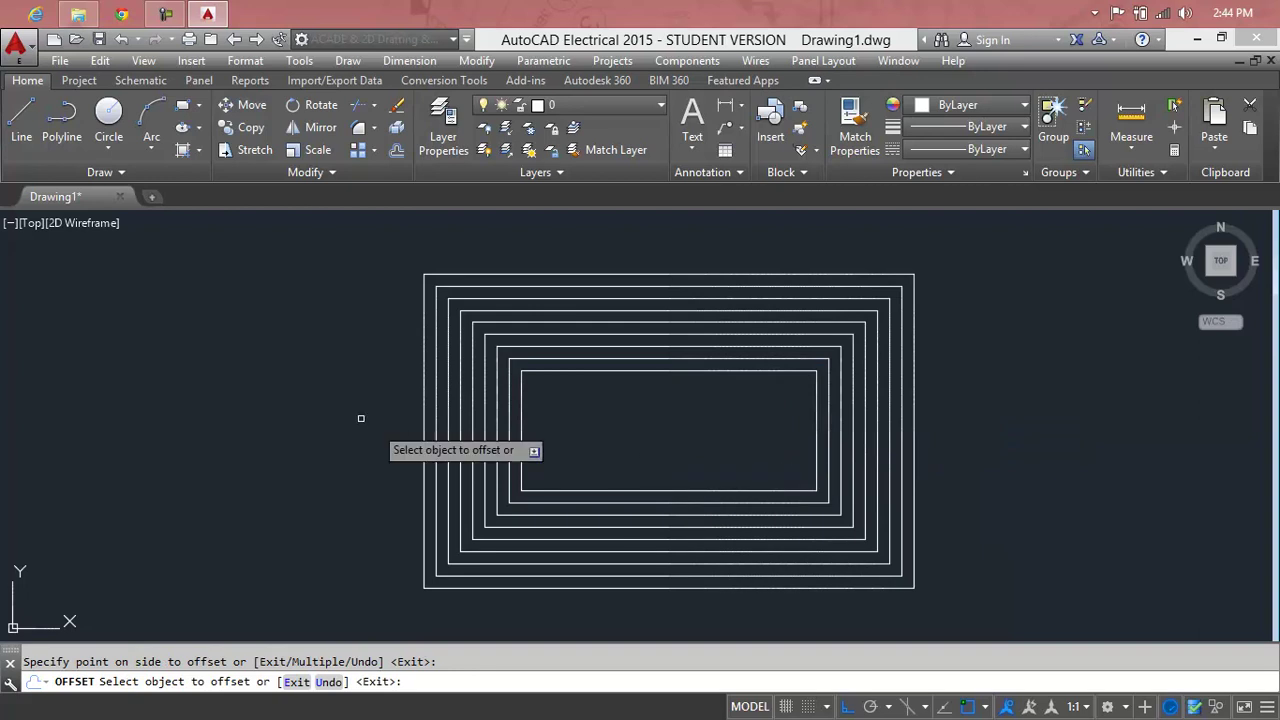
{"action": "scroll", "coordinate": [645, 413], "scroll_direction": "down", "scroll_amount": 5}
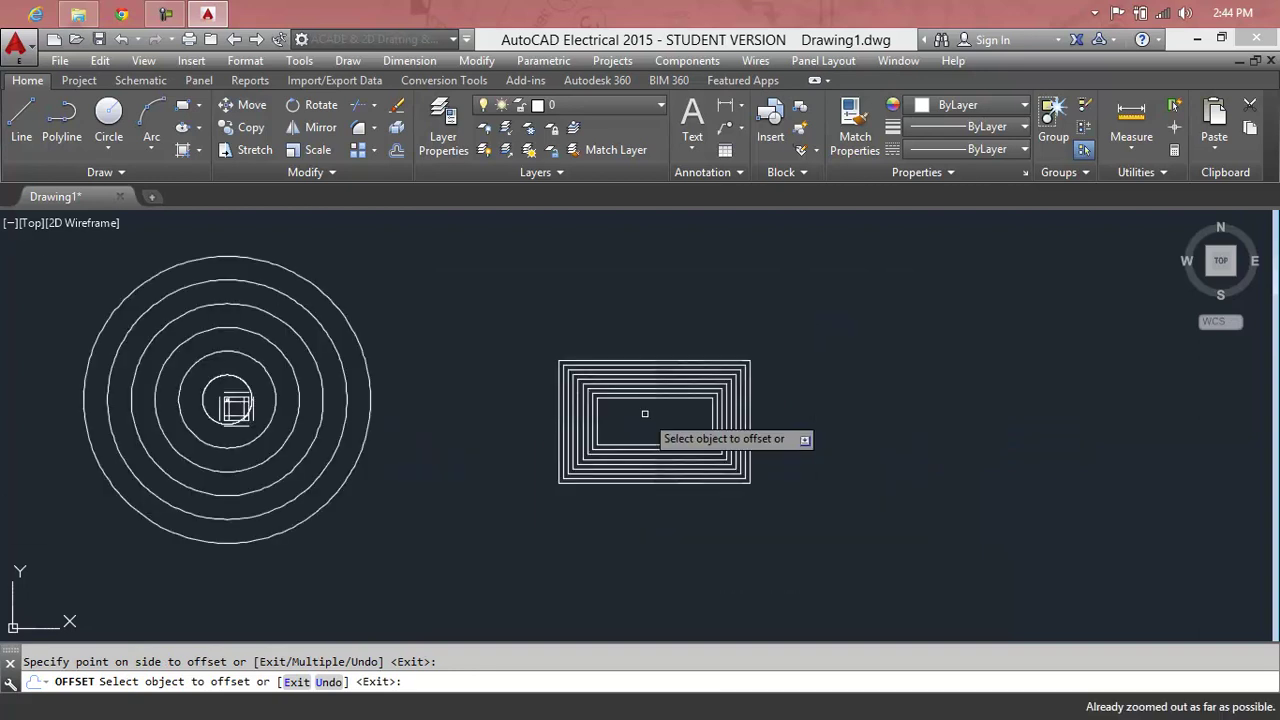
{"action": "left_click", "coordinate": [892, 310]}
Window-select the six concentric circles and delete them, then recentre the view on the boxes.
{"action": "key", "text": "Escape"}
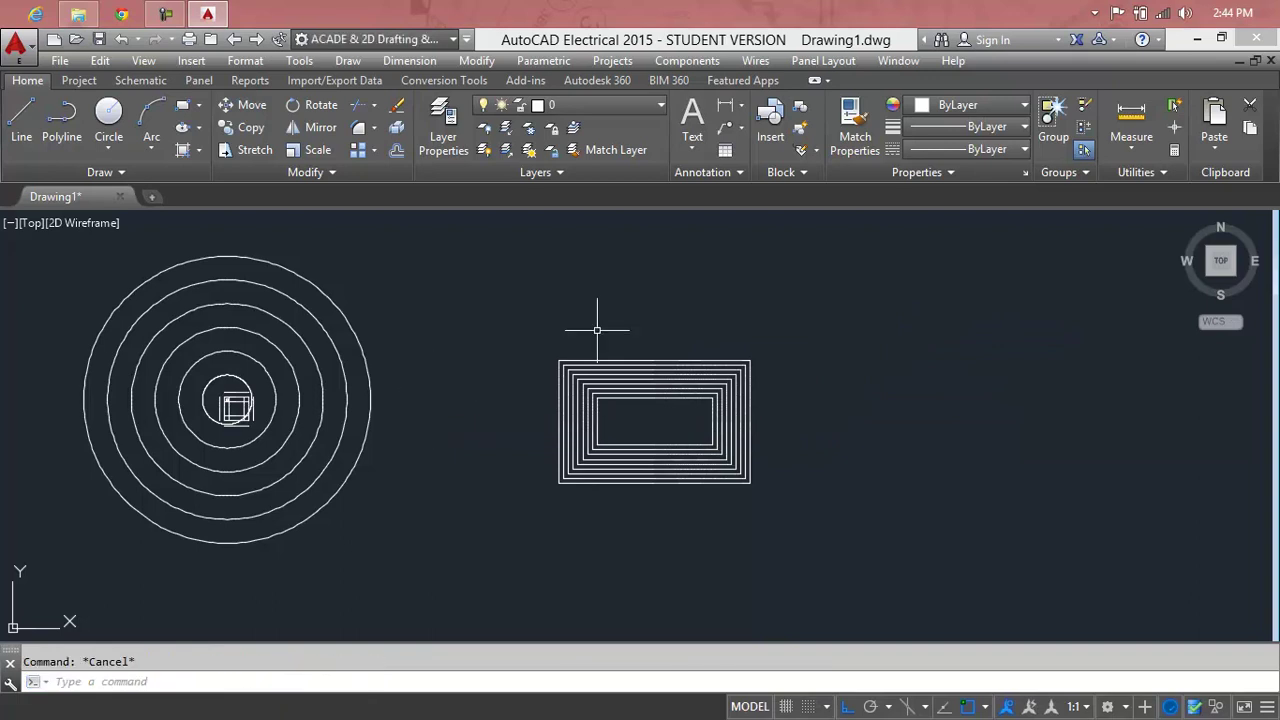
{"action": "left_click", "coordinate": [505, 328]}
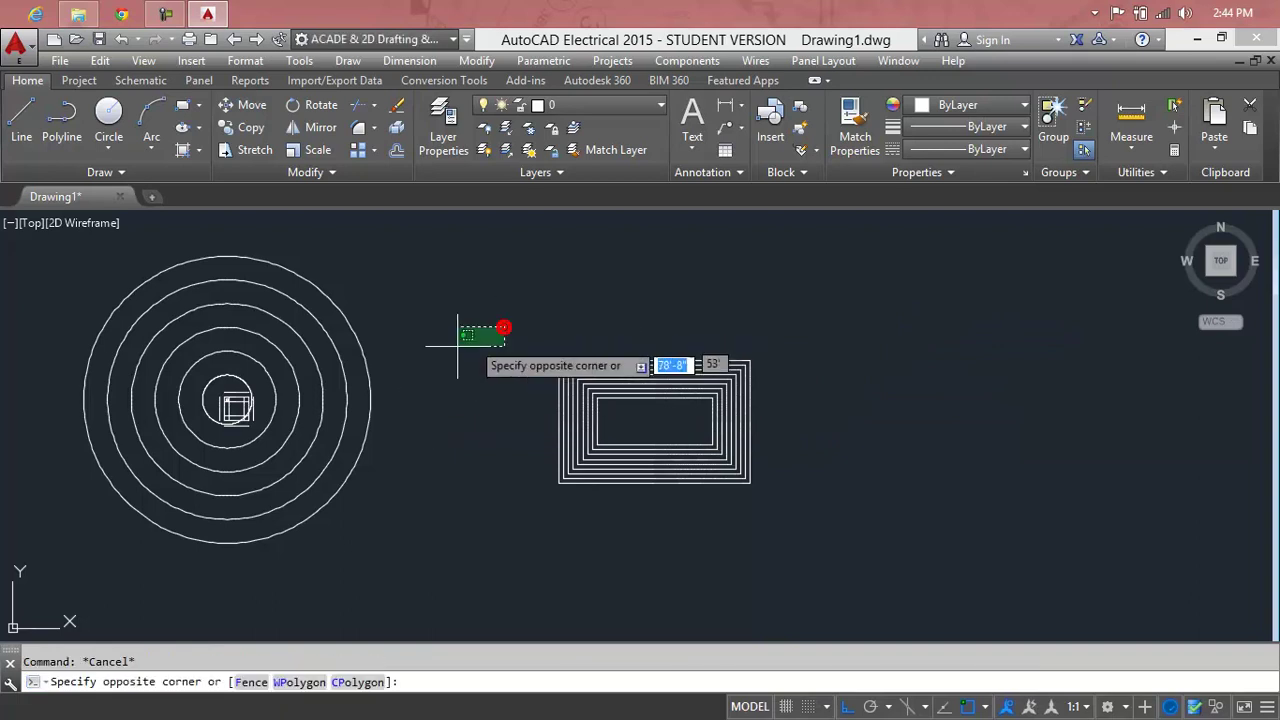
{"action": "left_click", "coordinate": [240, 382]}
{"action": "key", "text": "Delete"}
{"action": "scroll", "coordinate": [205, 378], "scroll_direction": "up", "scroll_amount": 3}
{"action": "scroll", "coordinate": [192, 378], "scroll_direction": "up", "scroll_amount": 3}
{"action": "scroll", "coordinate": [192, 378], "scroll_direction": "up", "scroll_amount": 2}
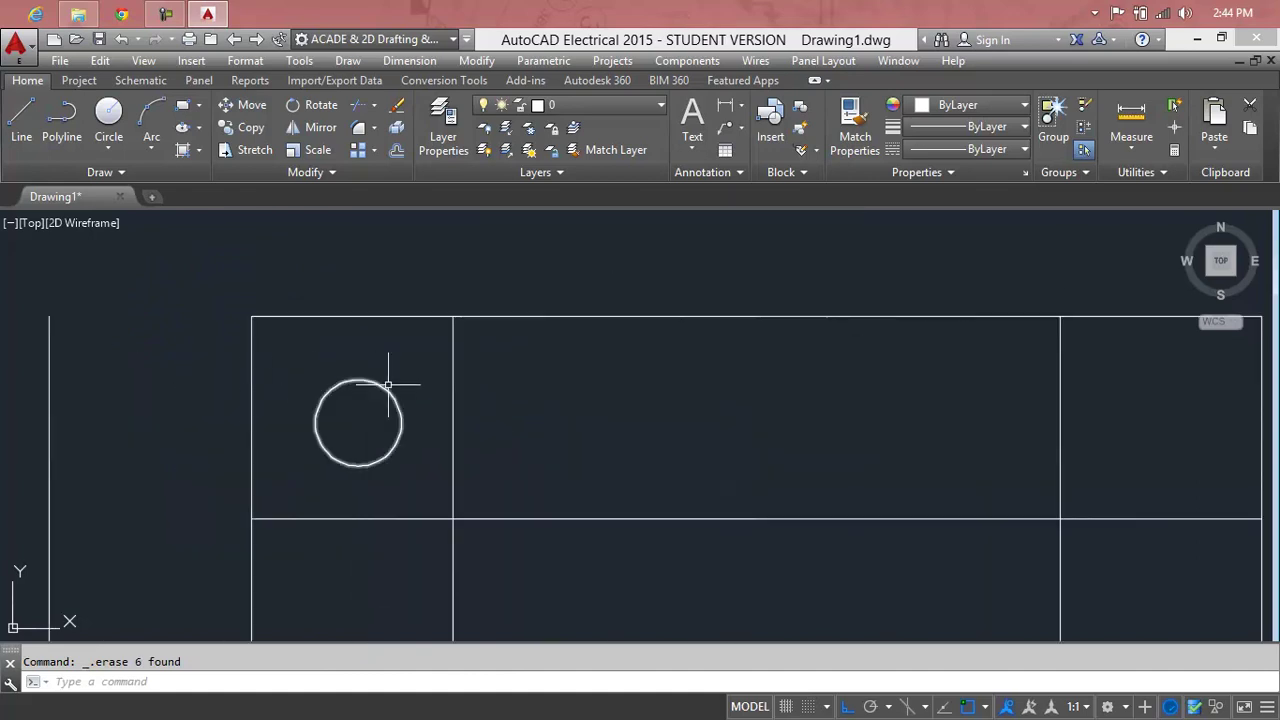
{"action": "scroll", "coordinate": [1125, 402], "scroll_direction": "down", "scroll_amount": 4}
{"action": "mouse_move", "coordinate": [1129, 406]}
{"action": "middle_mouse_down"}
{"action": "mouse_move", "coordinate": [831, 443]}
{"action": "mouse_move", "coordinate": [626, 329]}
{"action": "middle_mouse_up"}
{"action": "scroll", "coordinate": [625, 328], "scroll_direction": "up", "scroll_amount": 2}
{"action": "type", "text": "mi"}
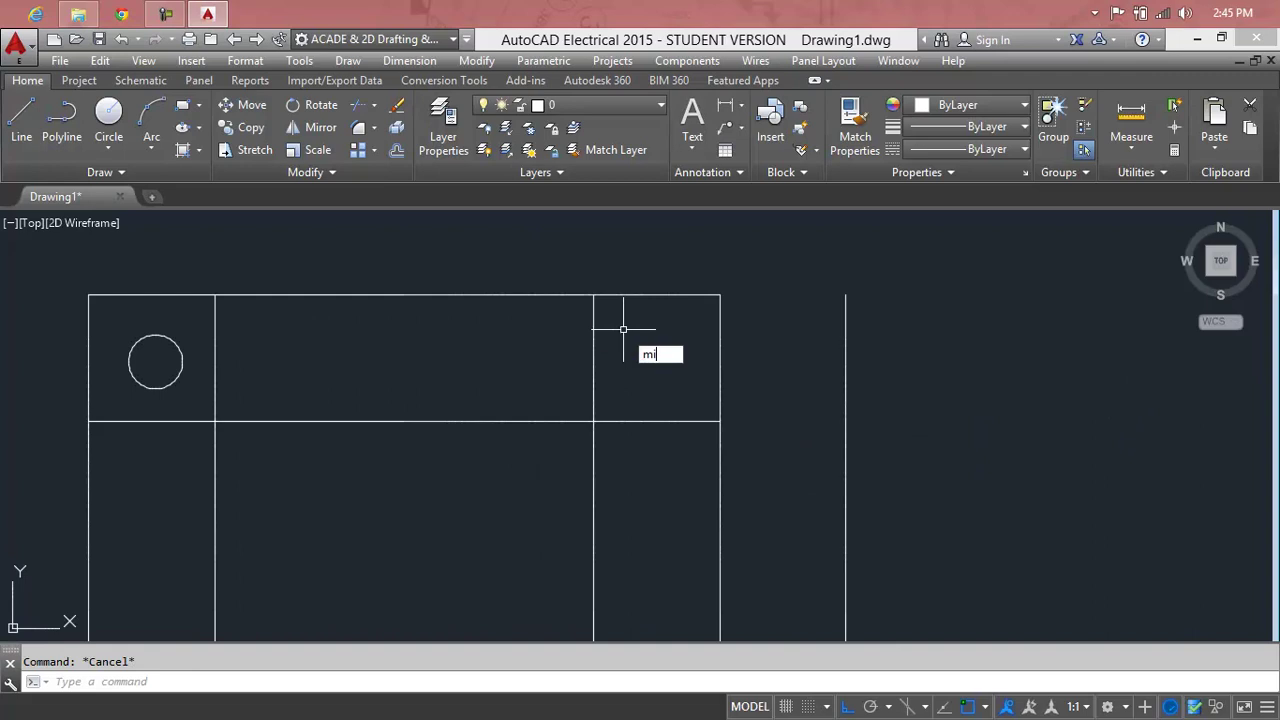
Mirror the small circle across a vertical line through the box, keeping the original.
{"action": "key", "text": "Return"}
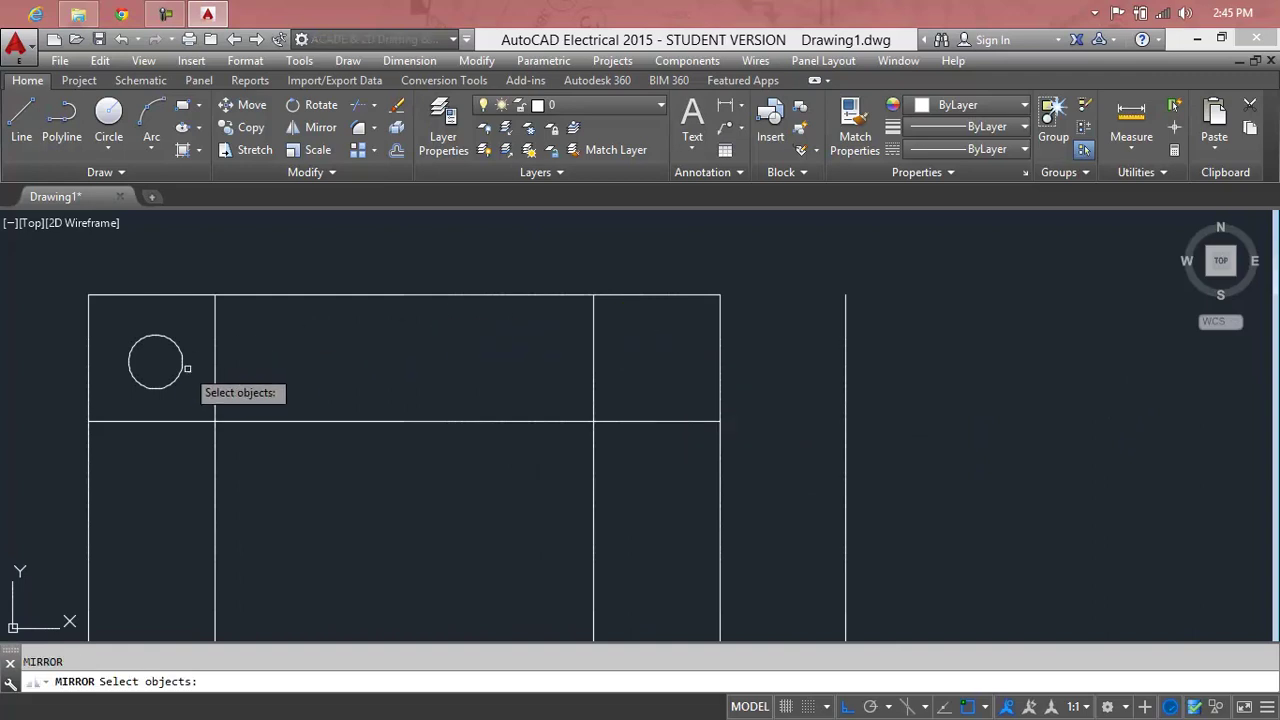
{"action": "left_click", "coordinate": [184, 368]}
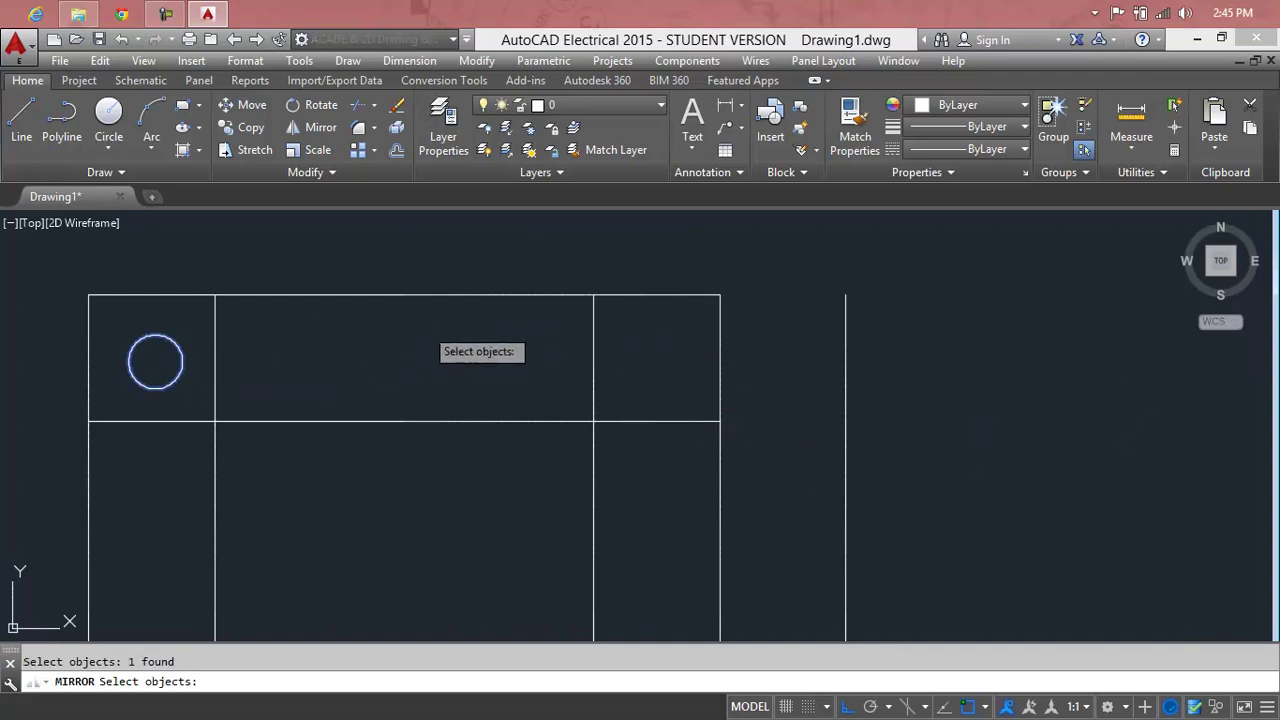
{"action": "key", "text": "Return"}
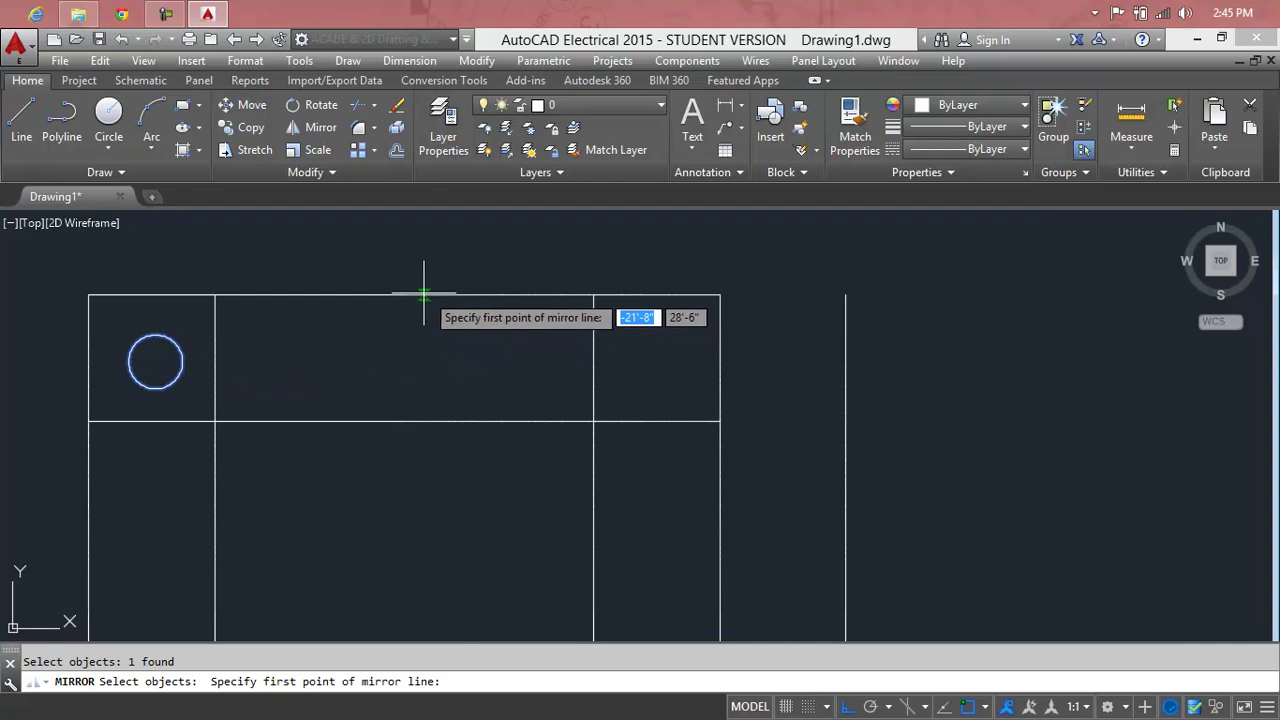
{"action": "left_click", "coordinate": [404, 296]}
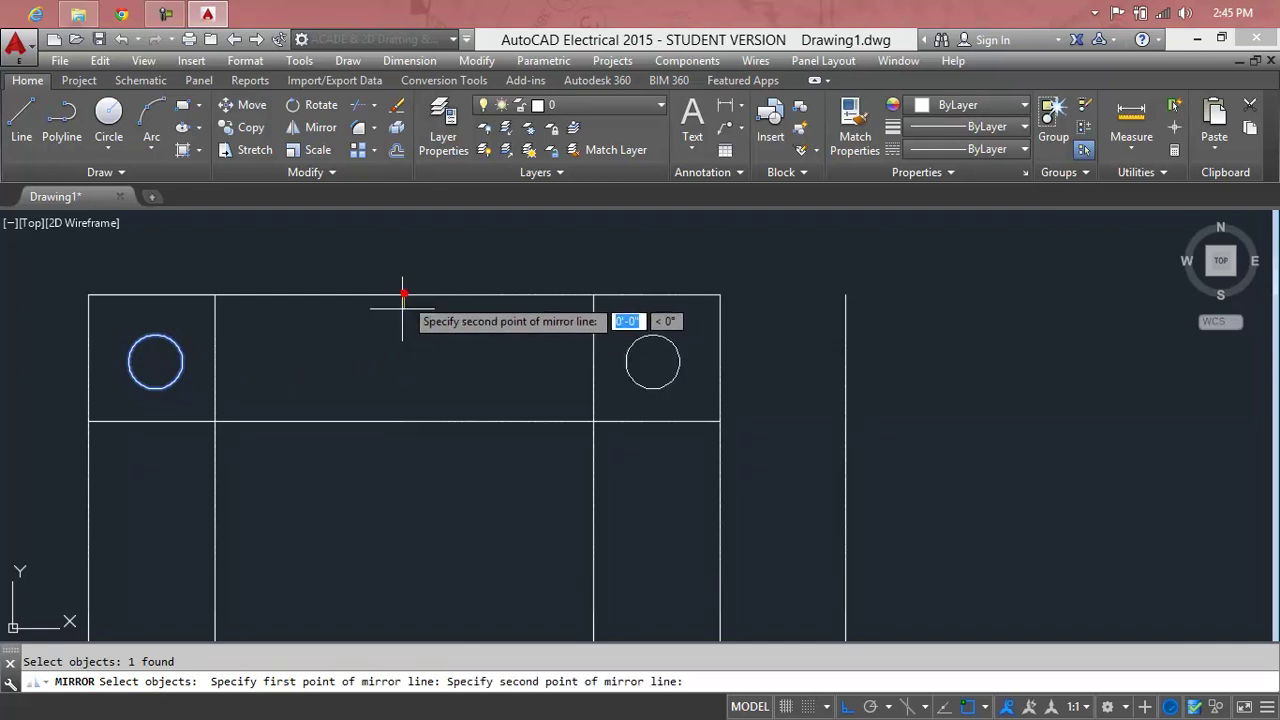
{"action": "left_click", "coordinate": [388, 544]}
{"action": "key", "text": "Return"}
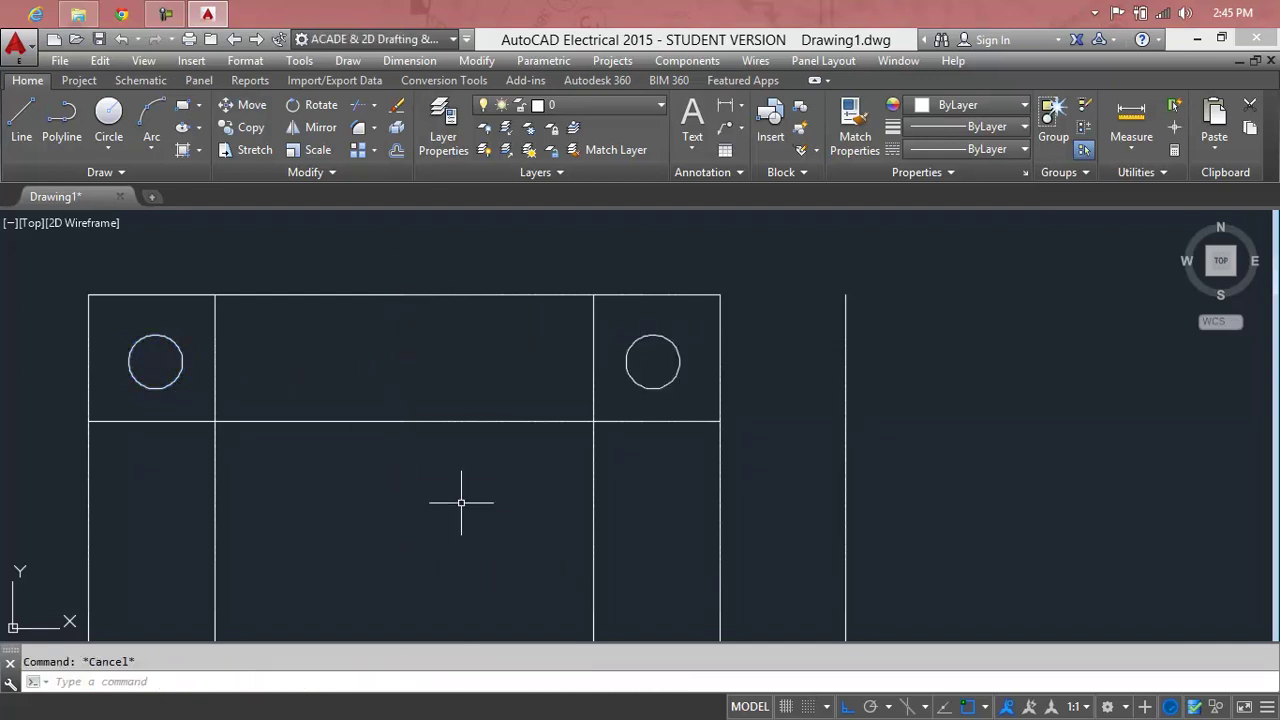
Mirror both circles across a horizontal line at the box's middle, keeping the source circles.
{"action": "key", "text": "Return"}
{"action": "left_click", "coordinate": [632, 380]}
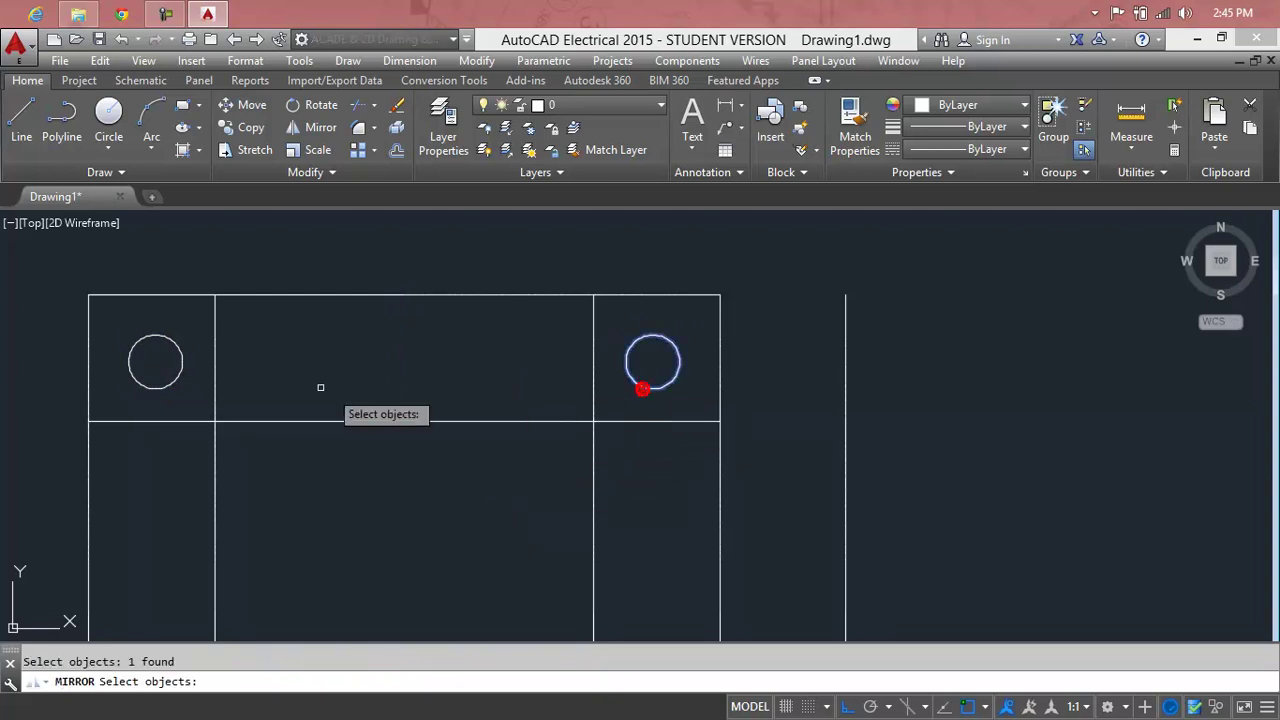
{"action": "left_click", "coordinate": [174, 384]}
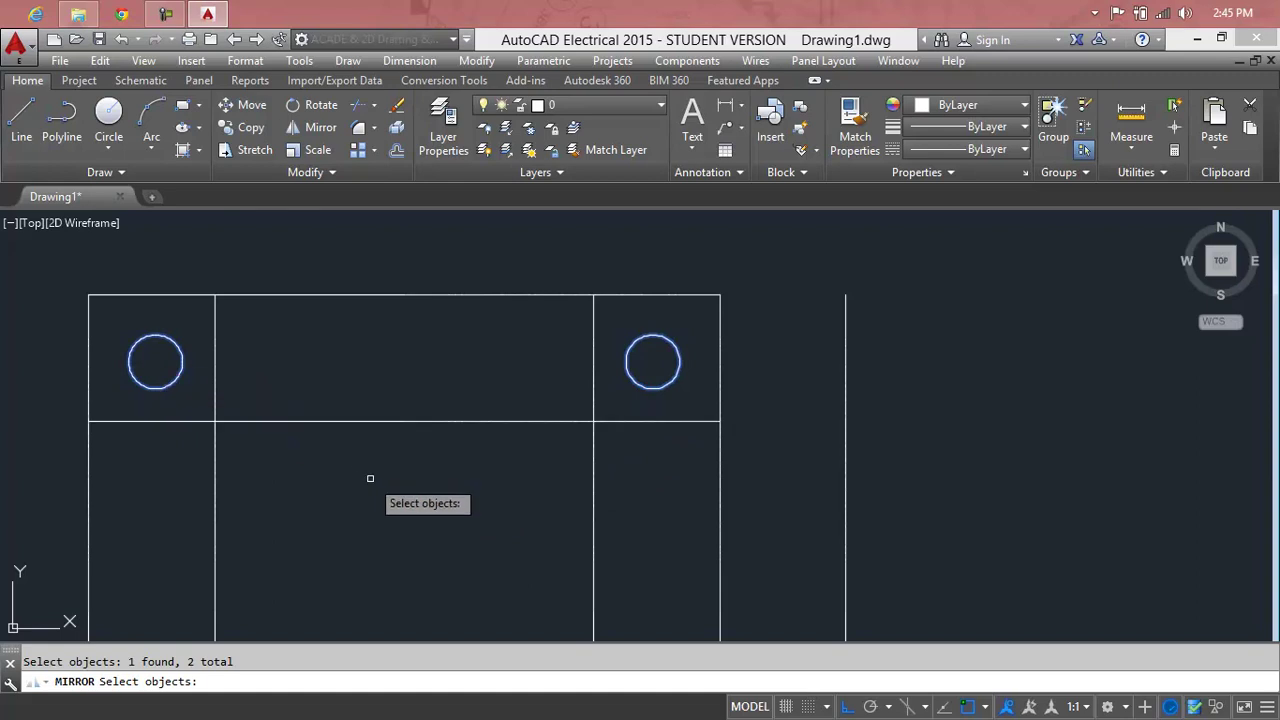
{"action": "key", "text": "Return"}
{"action": "scroll", "coordinate": [371, 495], "scroll_direction": "down", "scroll_amount": 2}
{"action": "scroll", "coordinate": [408, 394], "scroll_direction": "down", "scroll_amount": 2}
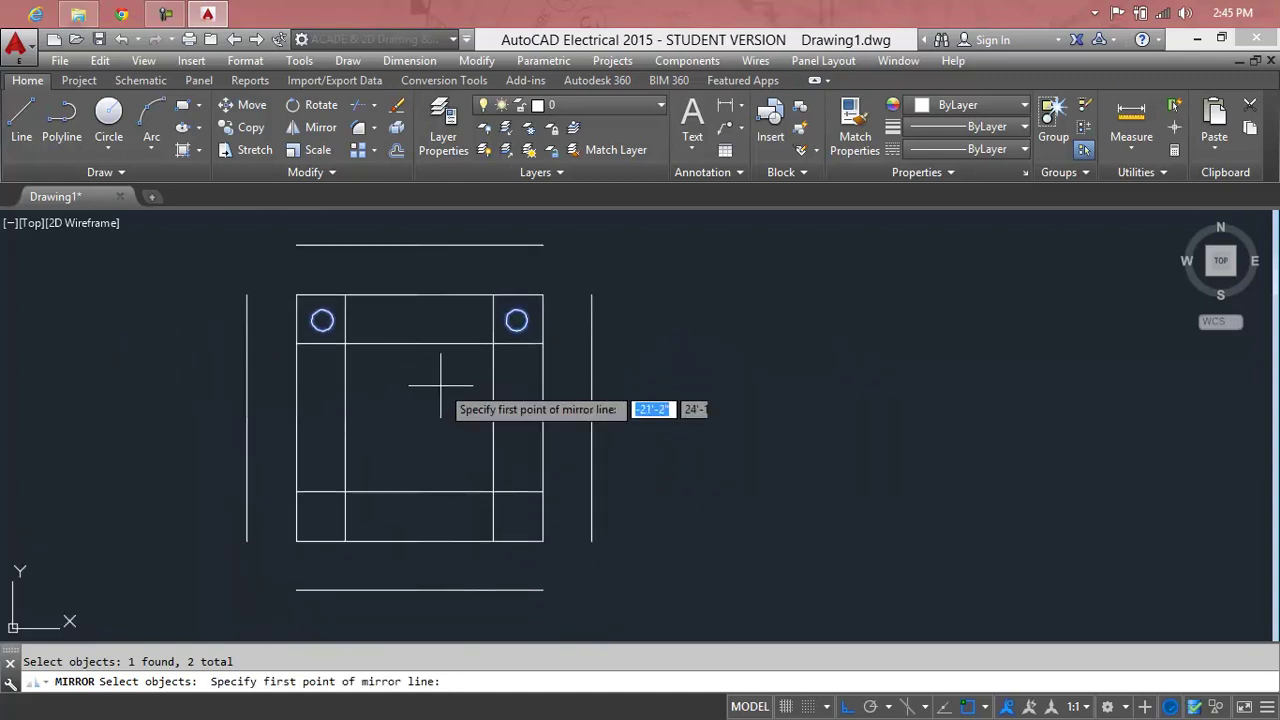
{"action": "left_click", "coordinate": [542, 414]}
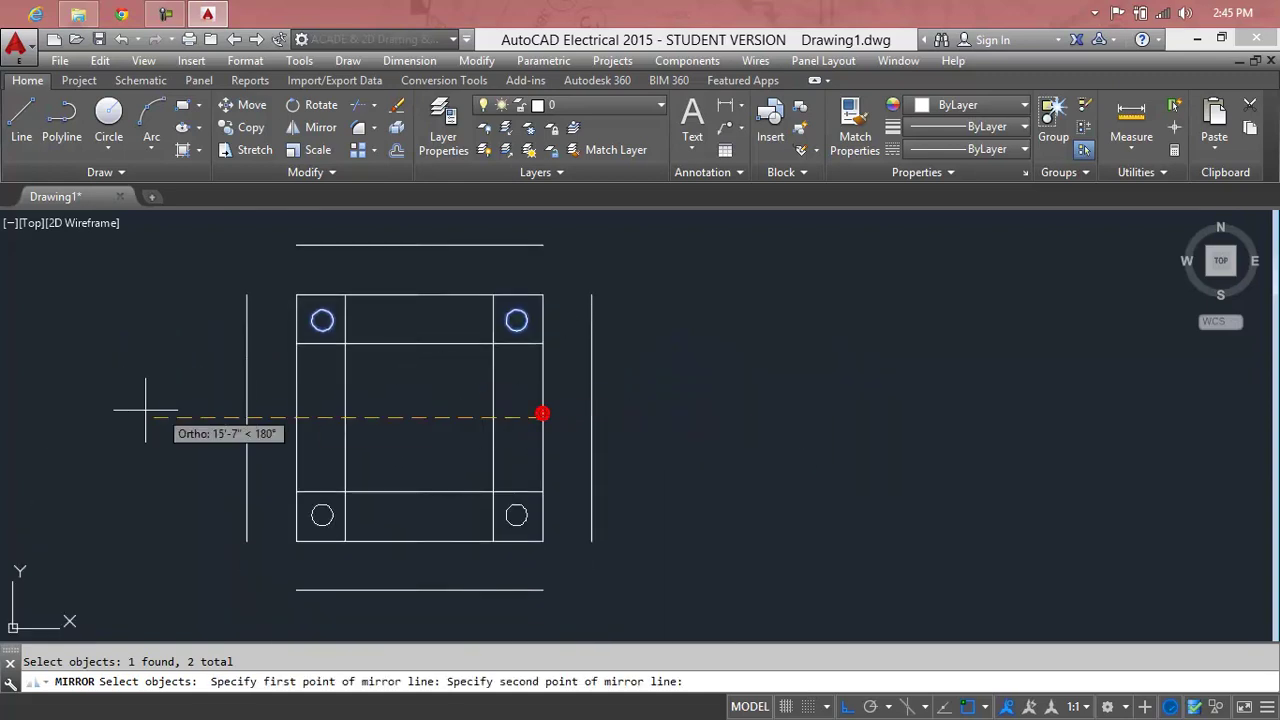
{"action": "left_click", "coordinate": [50, 413]}
{"action": "key", "text": "Return"}
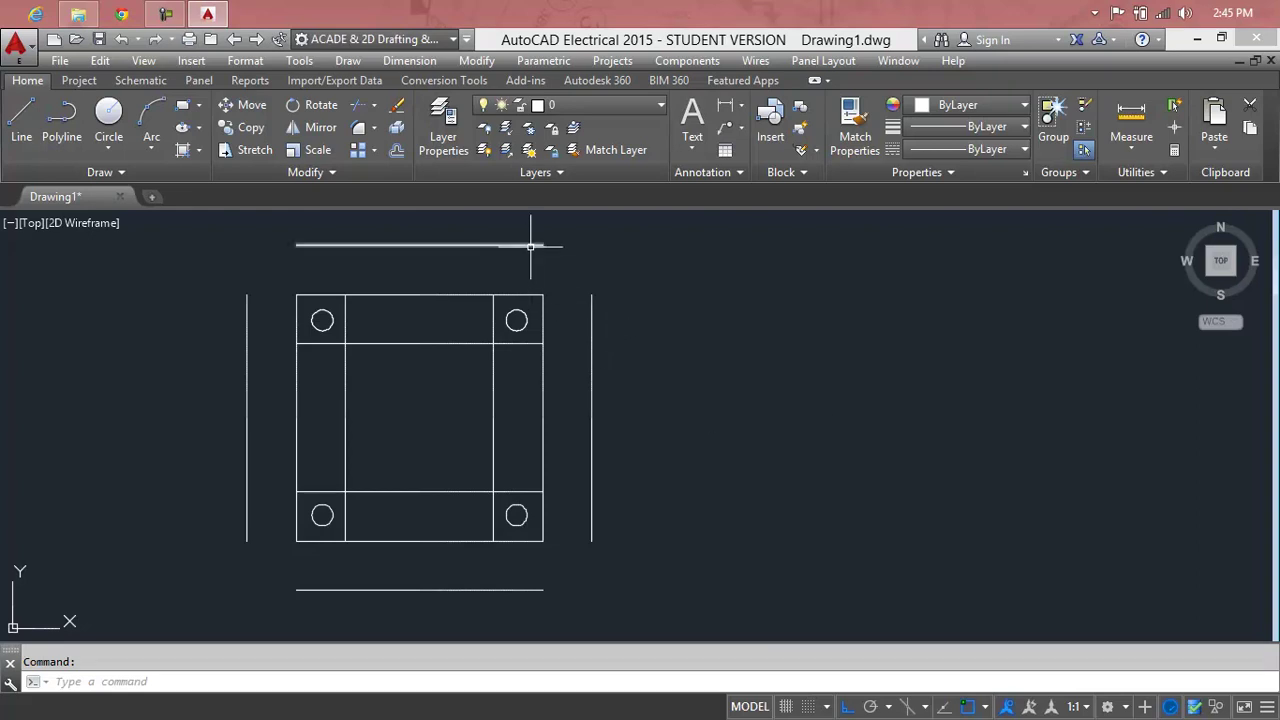
Erase the divided square together with its corner circles and side lines.
{"action": "left_click", "coordinate": [812, 248]}
{"action": "left_click", "coordinate": [236, 560]}
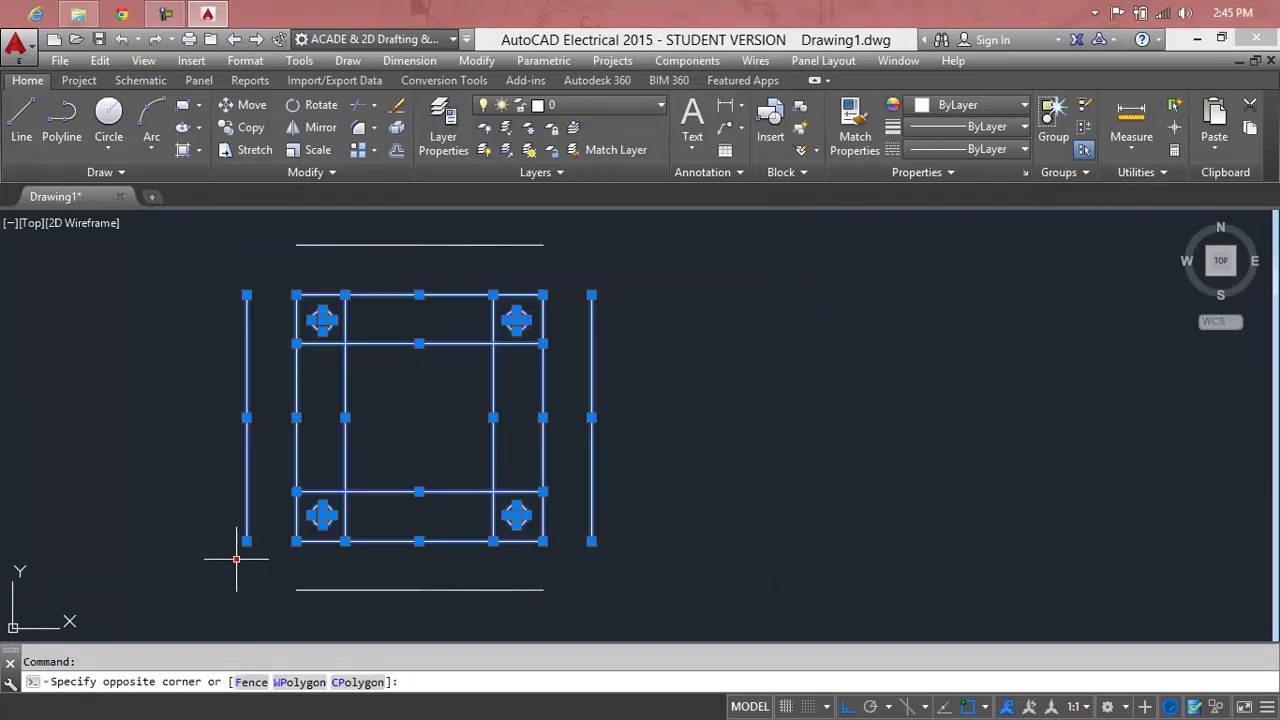
{"action": "key", "text": "Delete"}
Delete the remaining bottom and top horizontal lines.
{"action": "left_click", "coordinate": [503, 491]}
{"action": "left_click", "coordinate": [417, 600]}
{"action": "key", "text": "Delete"}
{"action": "left_click", "coordinate": [600, 241]}
{"action": "left_click", "coordinate": [460, 250]}
{"action": "key", "text": "Delete"}
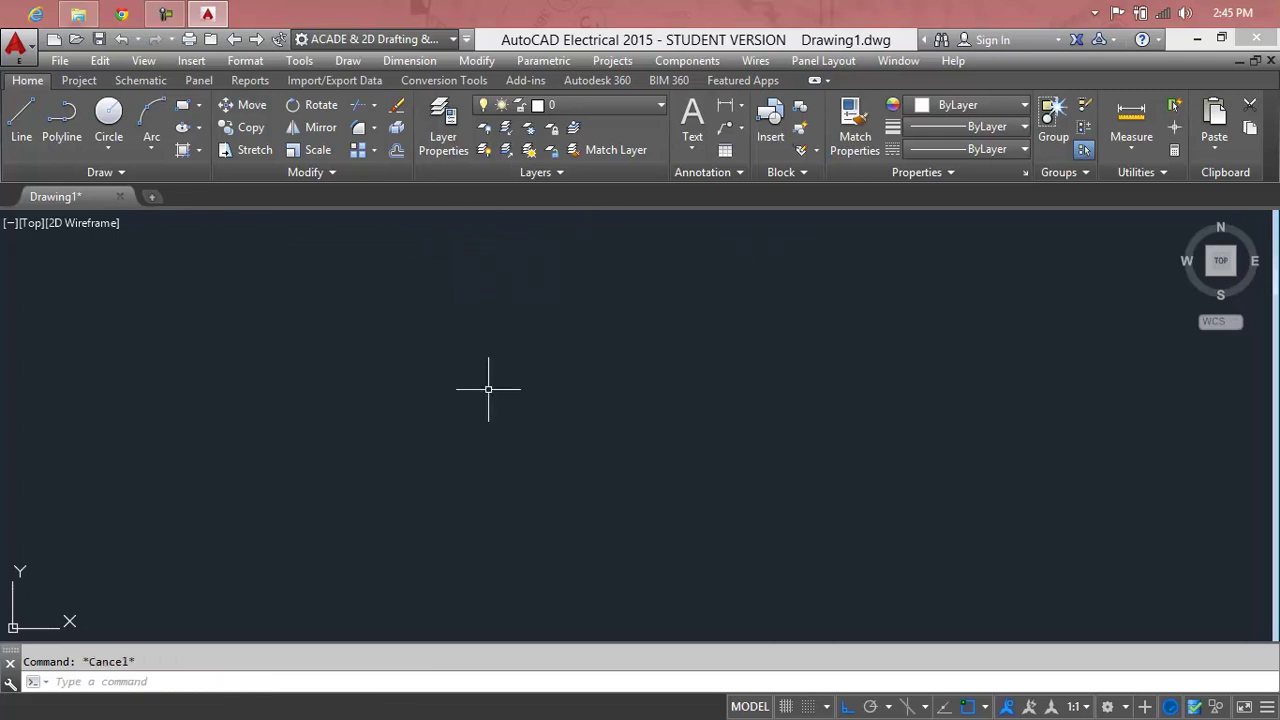
Draw a single vertical line.
{"action": "key", "text": "Return"}
{"action": "left_click", "coordinate": [385, 243]}
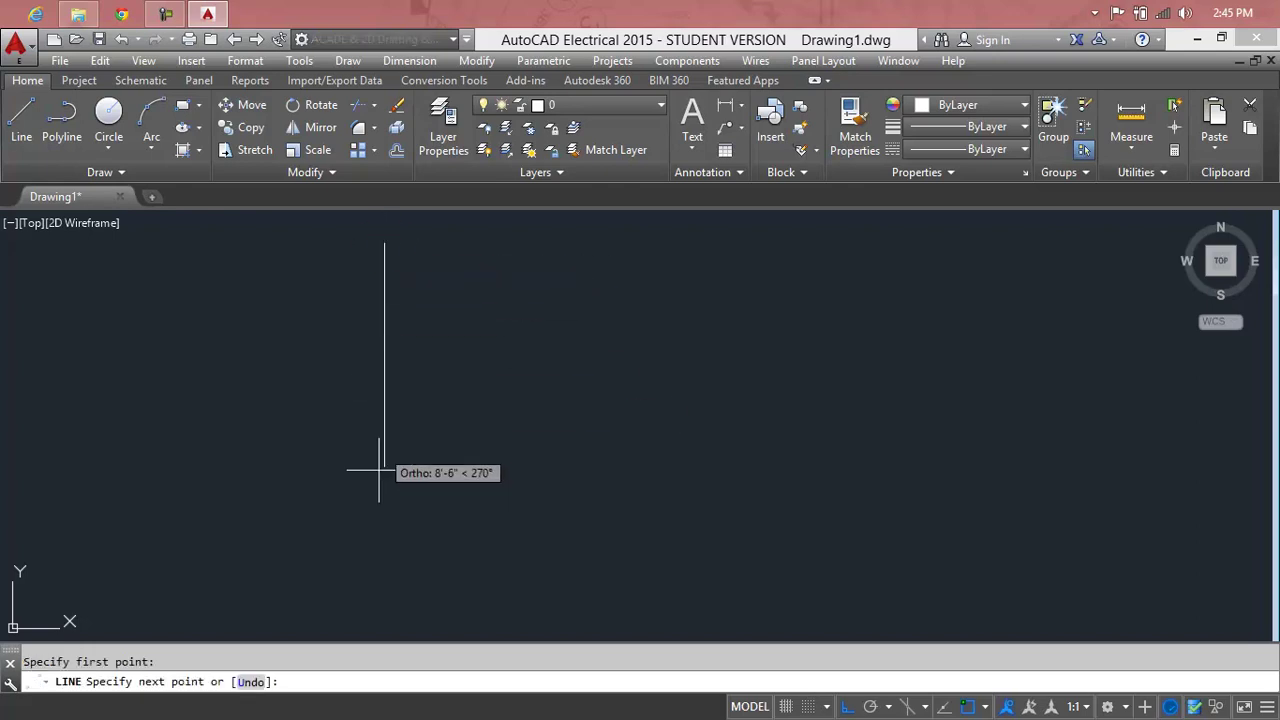
{"action": "left_click", "coordinate": [372, 518]}
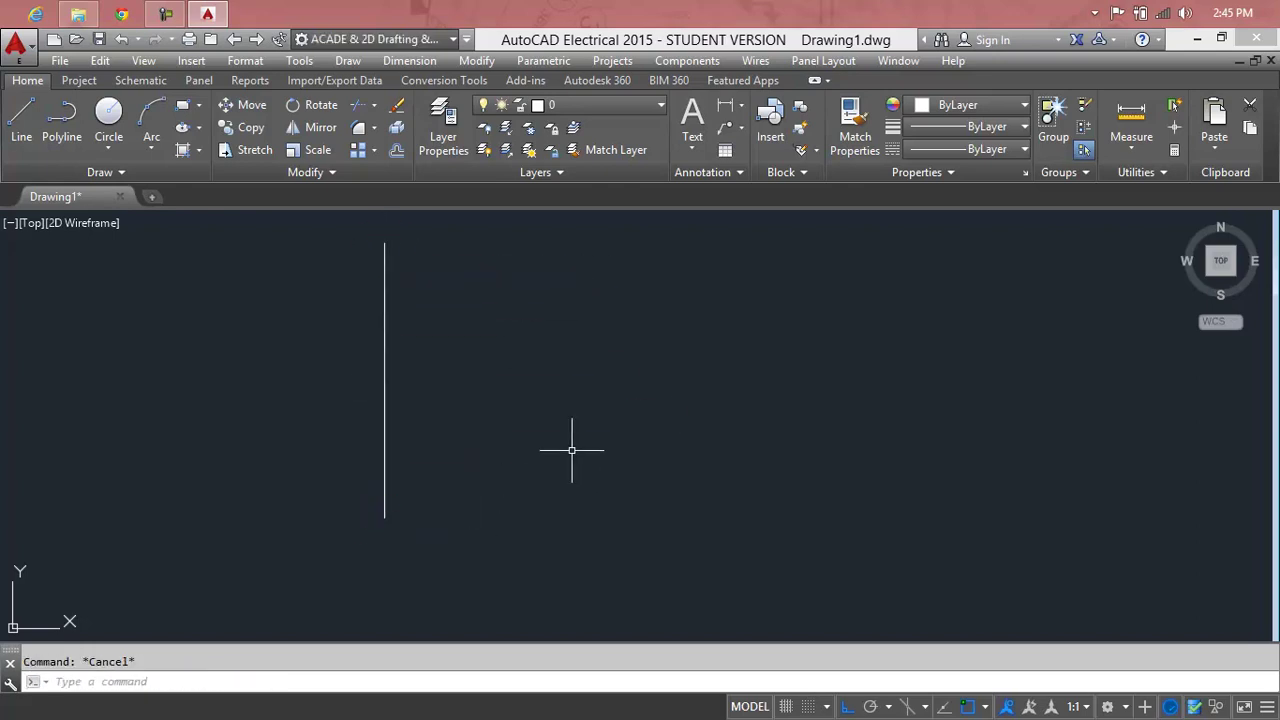
{"action": "type", "text": "O"}
Offset the vertical line 2'-0" to the right.
{"action": "key", "text": "Return"}
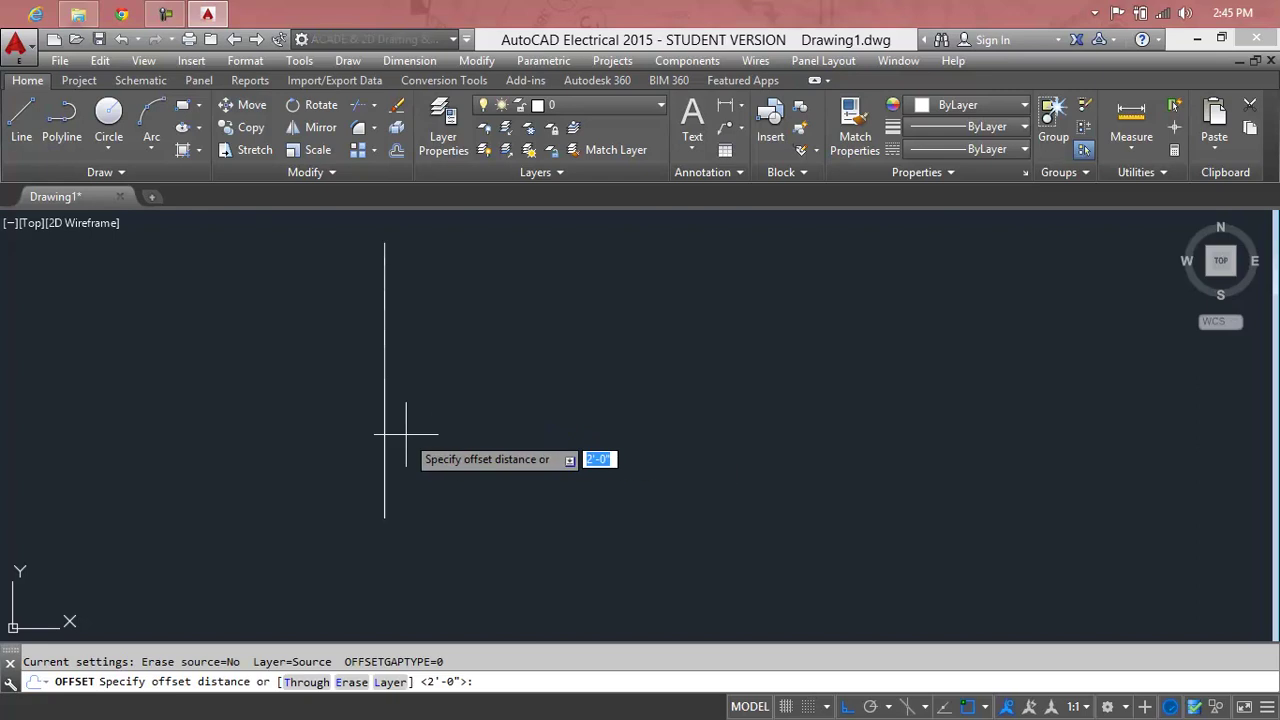
{"action": "key", "text": "Return"}
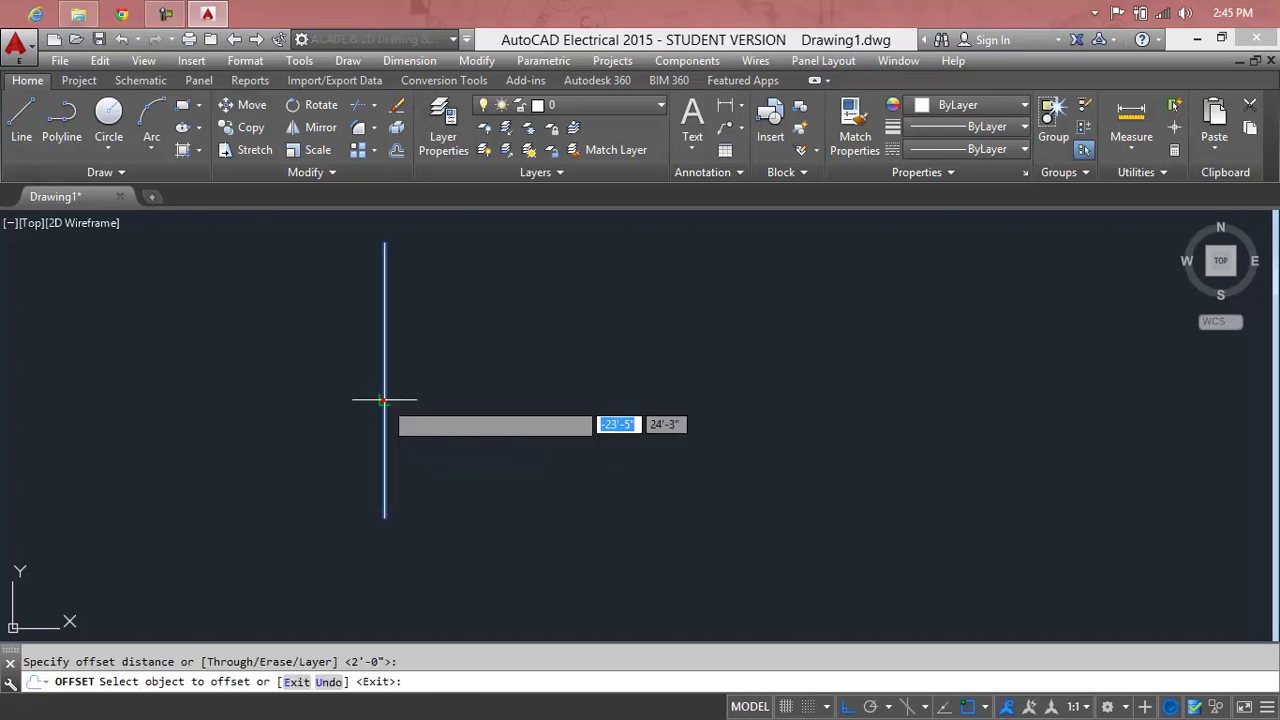
{"action": "left_click", "coordinate": [387, 403]}
{"action": "left_click", "coordinate": [819, 411]}
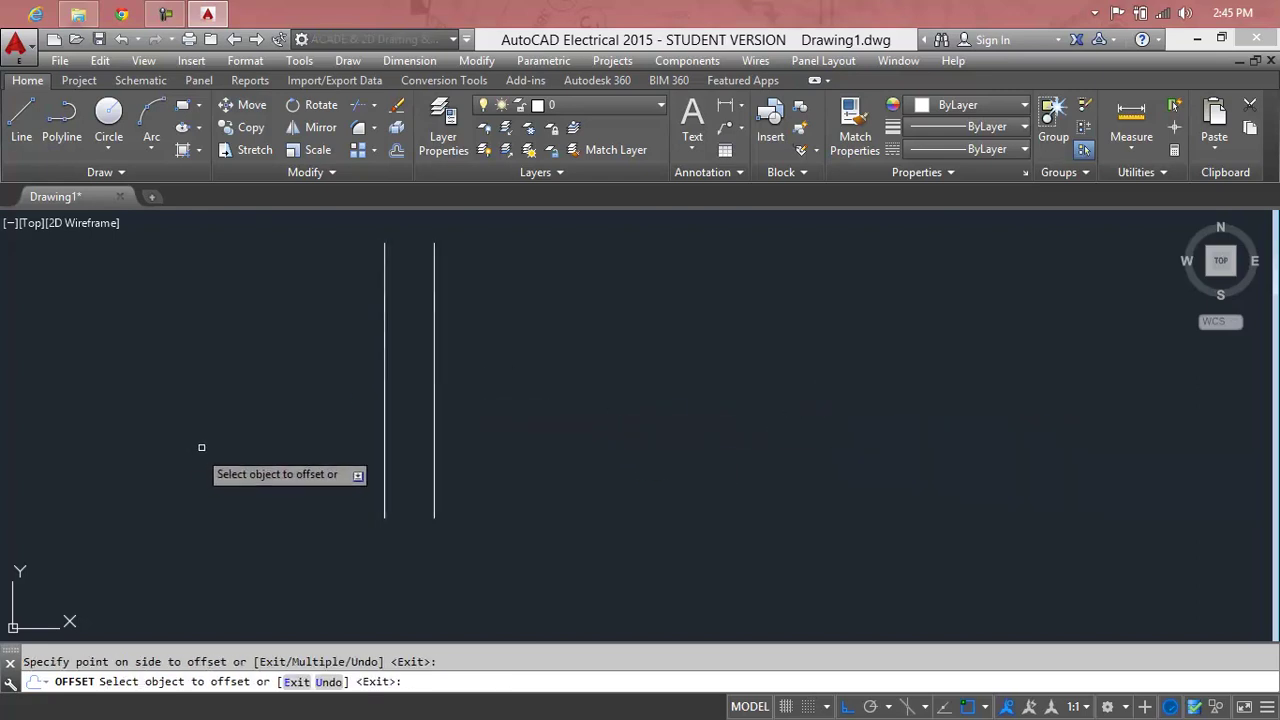
{"action": "key", "text": "Escape"}
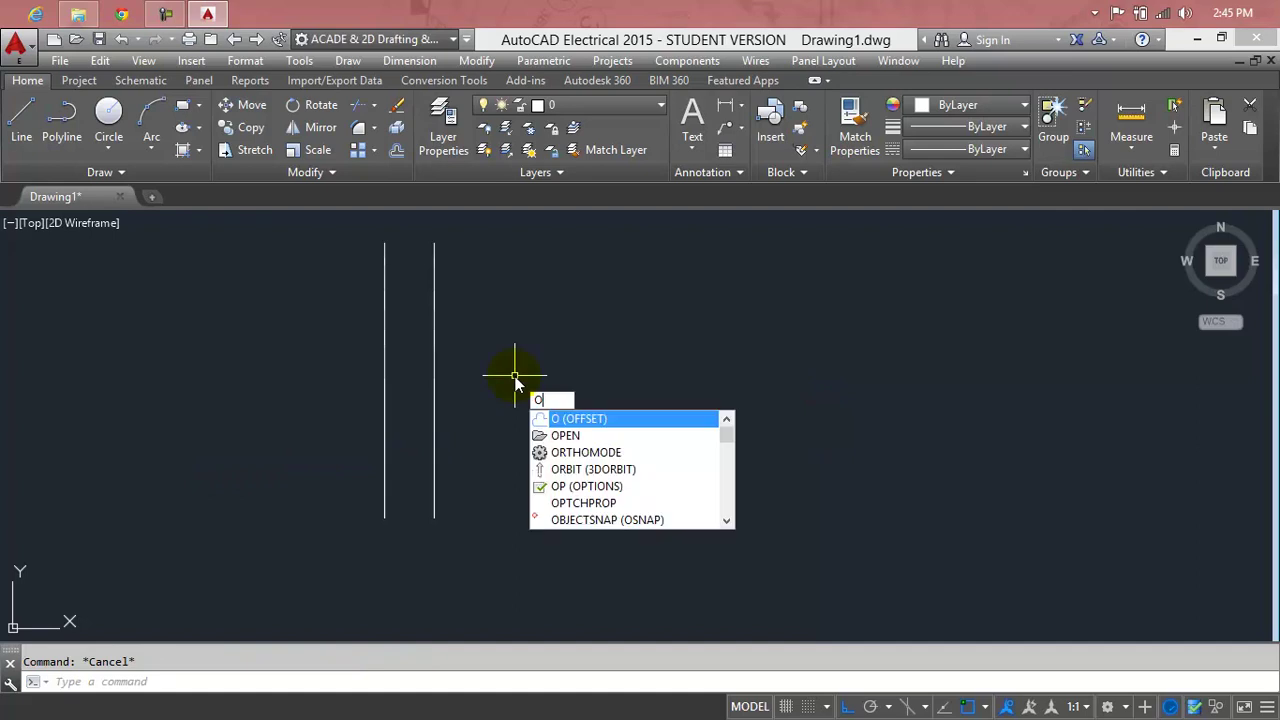
Using the Through option, offset three more parallel lines through picked points further right.
{"action": "key", "text": "Return"}
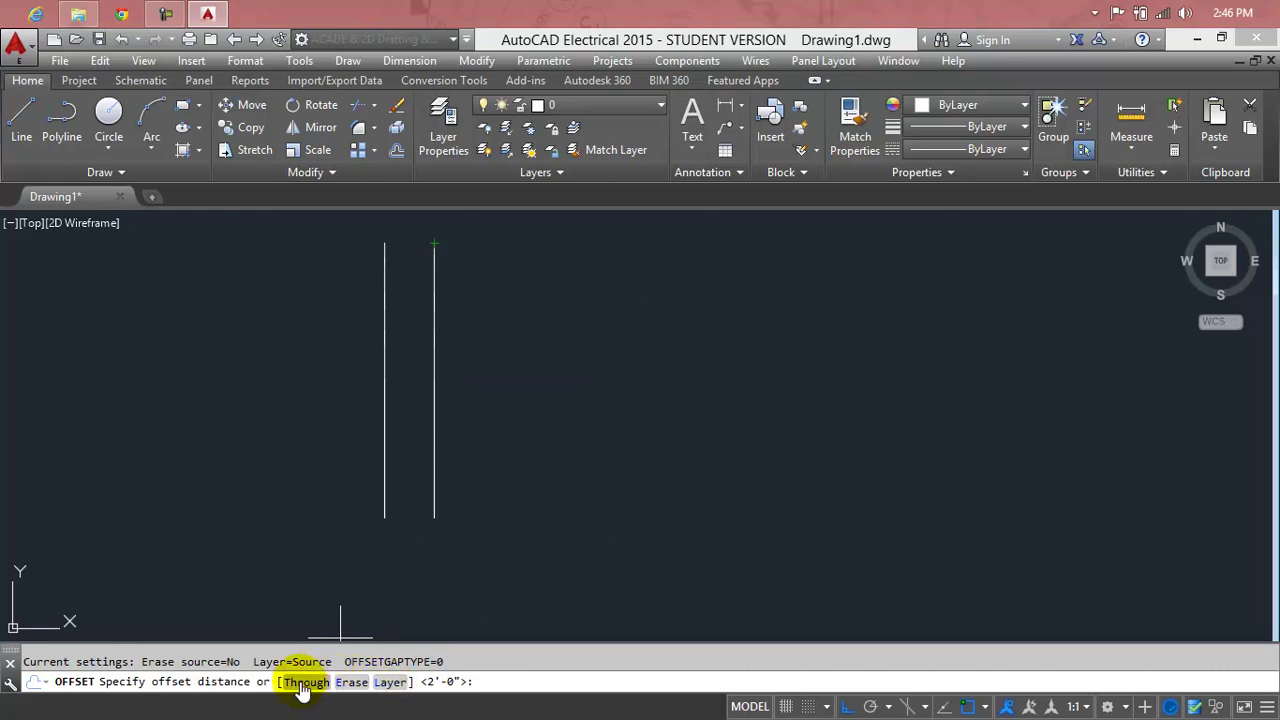
{"action": "left_click", "coordinate": [303, 684]}
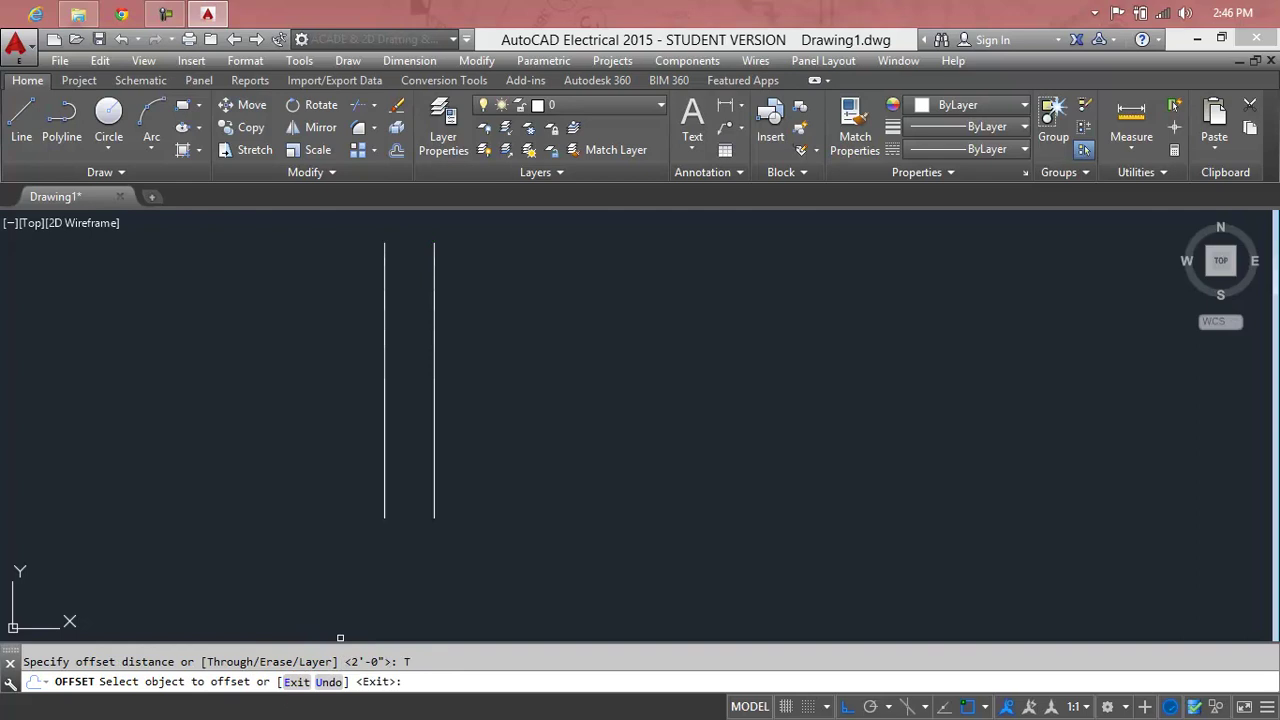
{"action": "left_click", "coordinate": [434, 490]}
{"action": "left_click", "coordinate": [542, 497]}
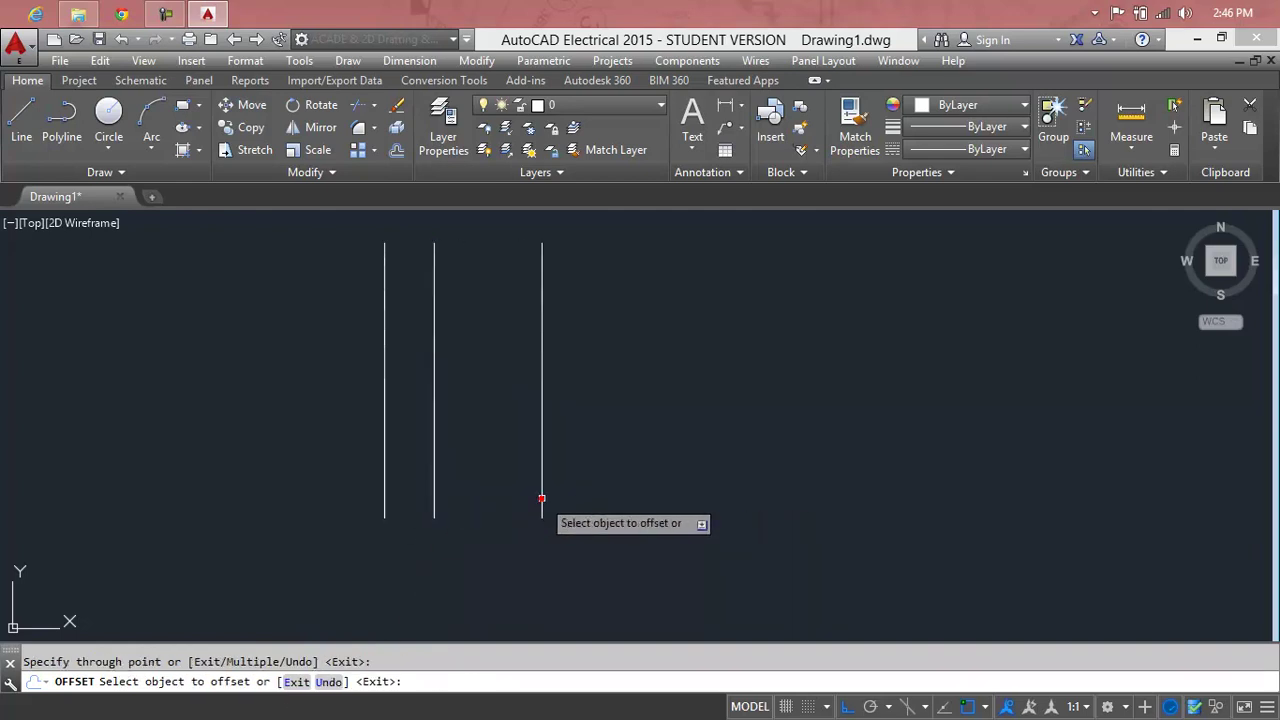
{"action": "left_click", "coordinate": [544, 497]}
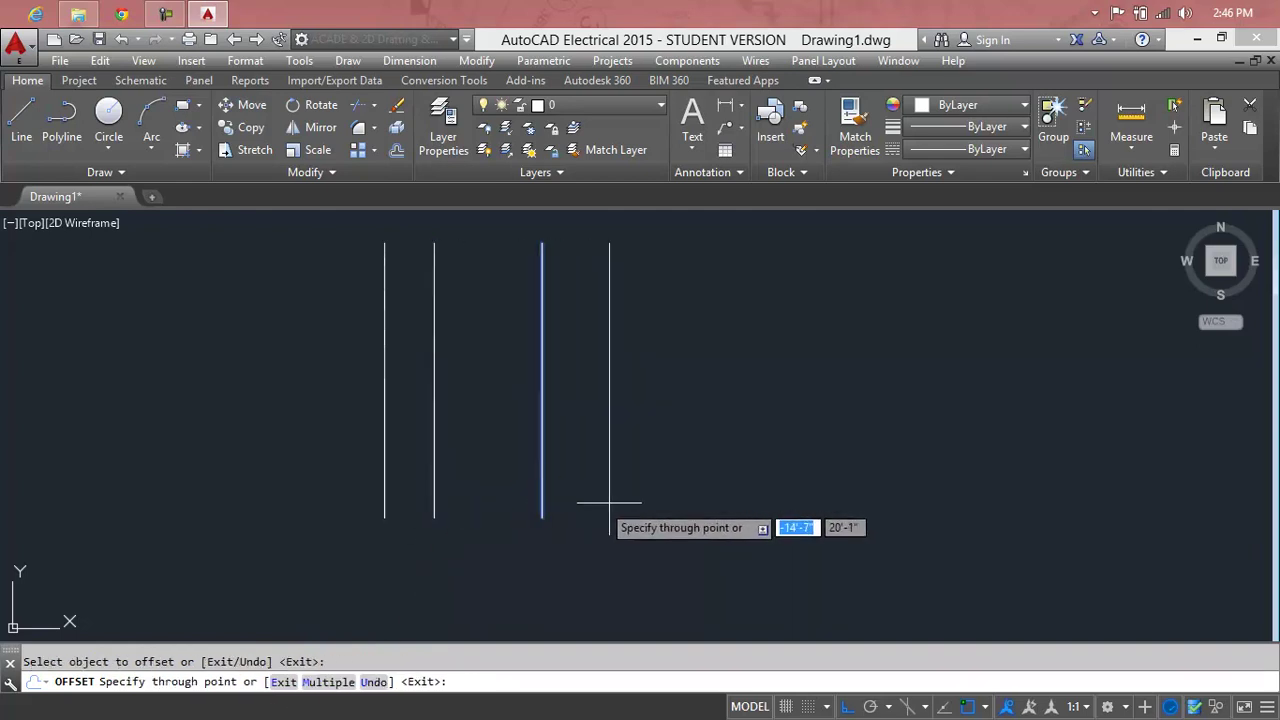
{"action": "left_click", "coordinate": [652, 498]}
{"action": "left_click", "coordinate": [652, 498]}
{"action": "left_click", "coordinate": [742, 507]}
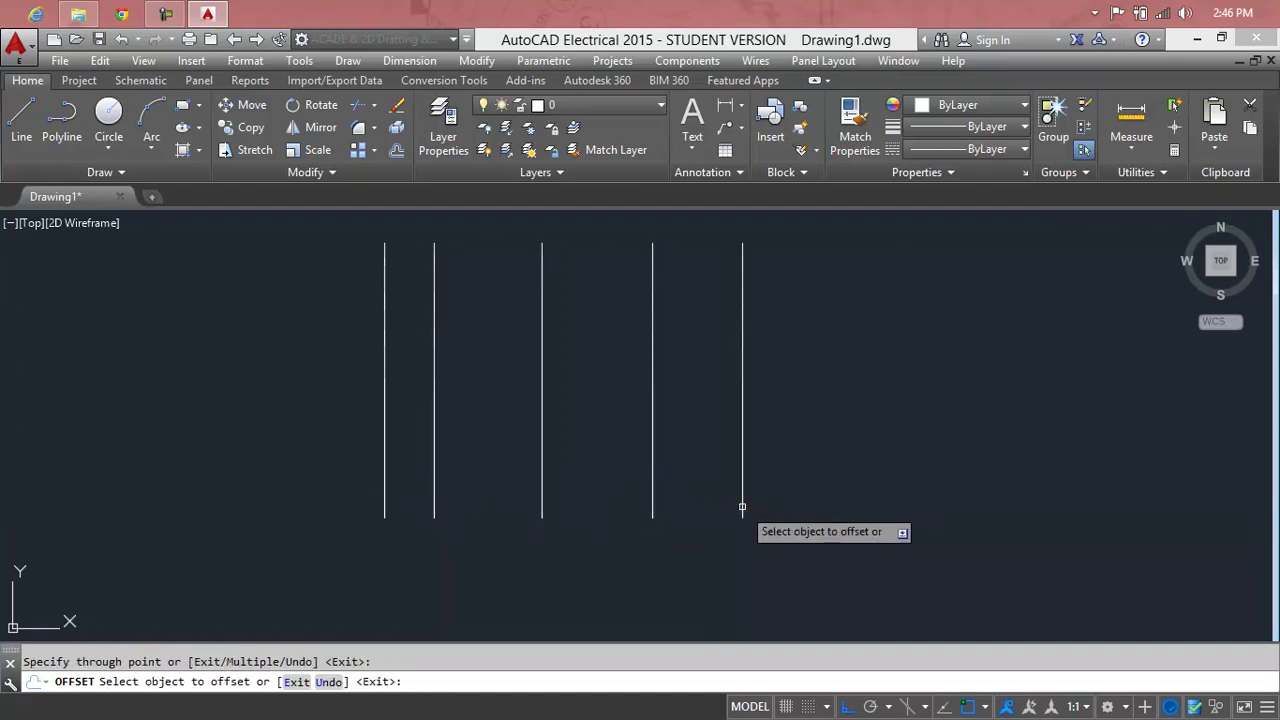
{"action": "key", "text": "Escape"}
Erase the four offset copies, leaving the original vertical line.
{"action": "left_click", "coordinate": [851, 433]}
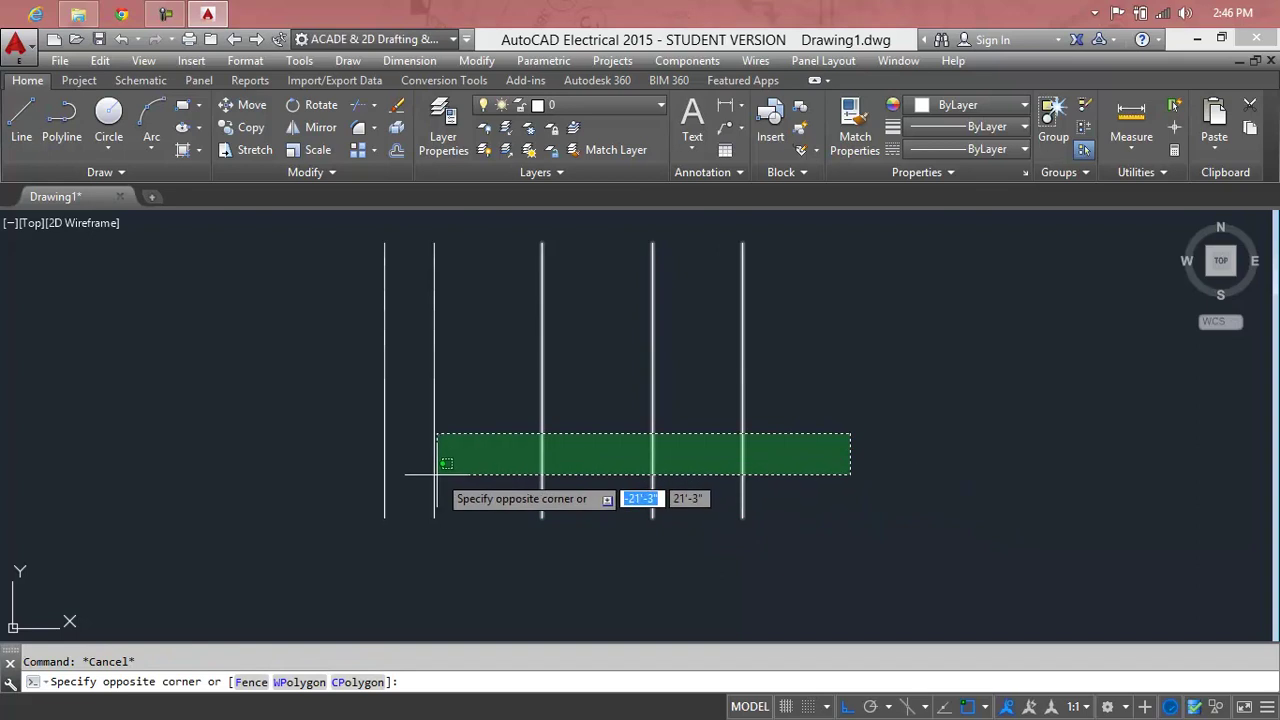
{"action": "left_click", "coordinate": [434, 478]}
{"action": "key", "text": "Delete"}
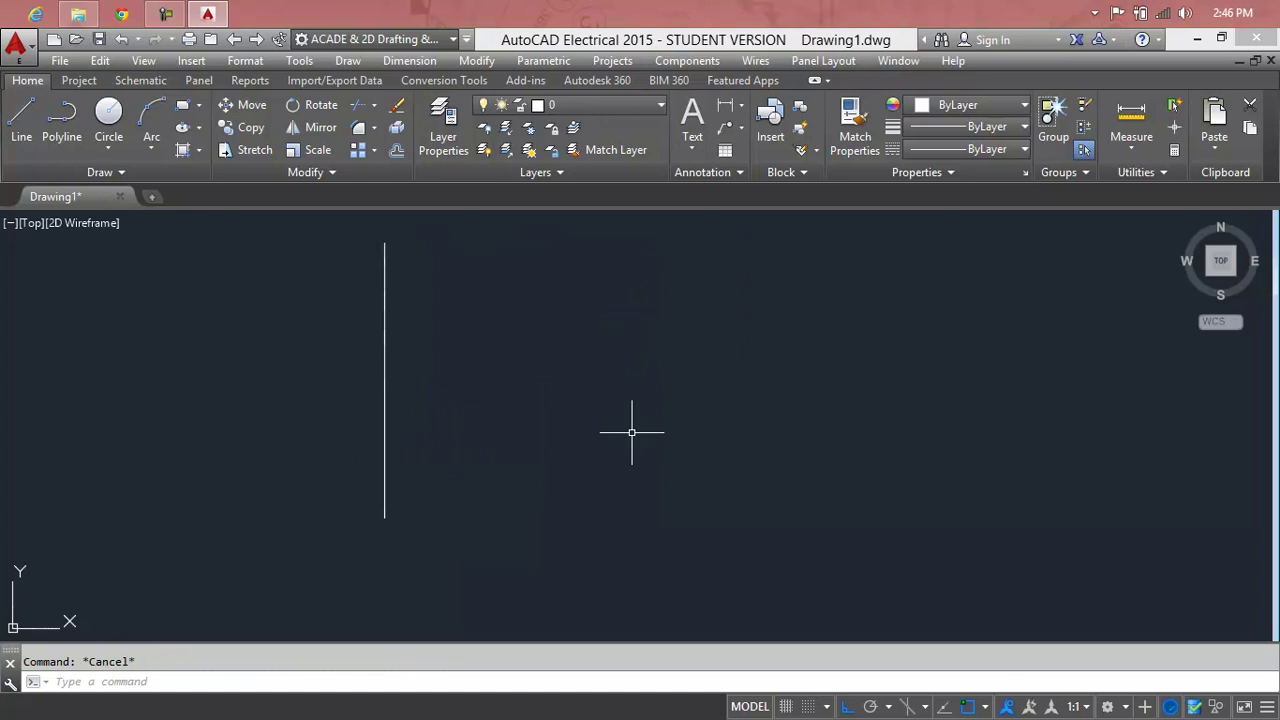
{"action": "type", "text": "o"}
Offset the vertical line through a picked point with Erase source set to Yes.
{"action": "key", "text": "Return"}
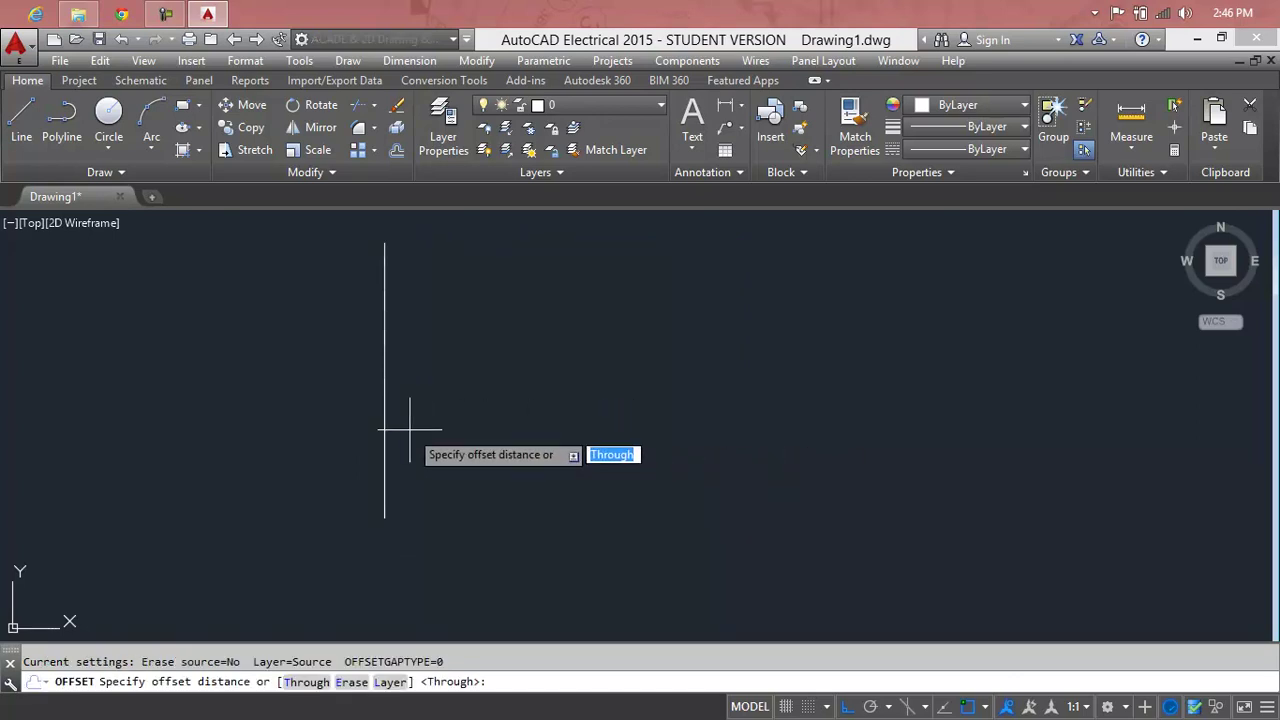
{"action": "left_click", "coordinate": [350, 685]}
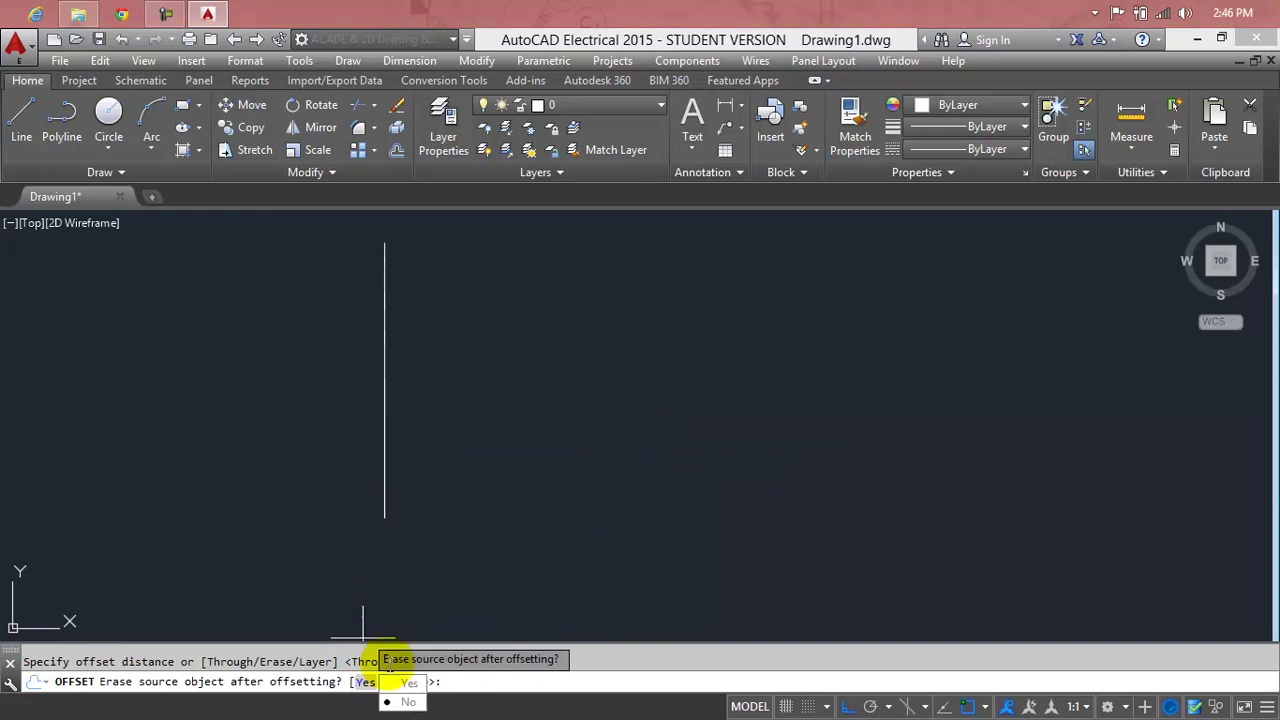
{"action": "left_click", "coordinate": [400, 683]}
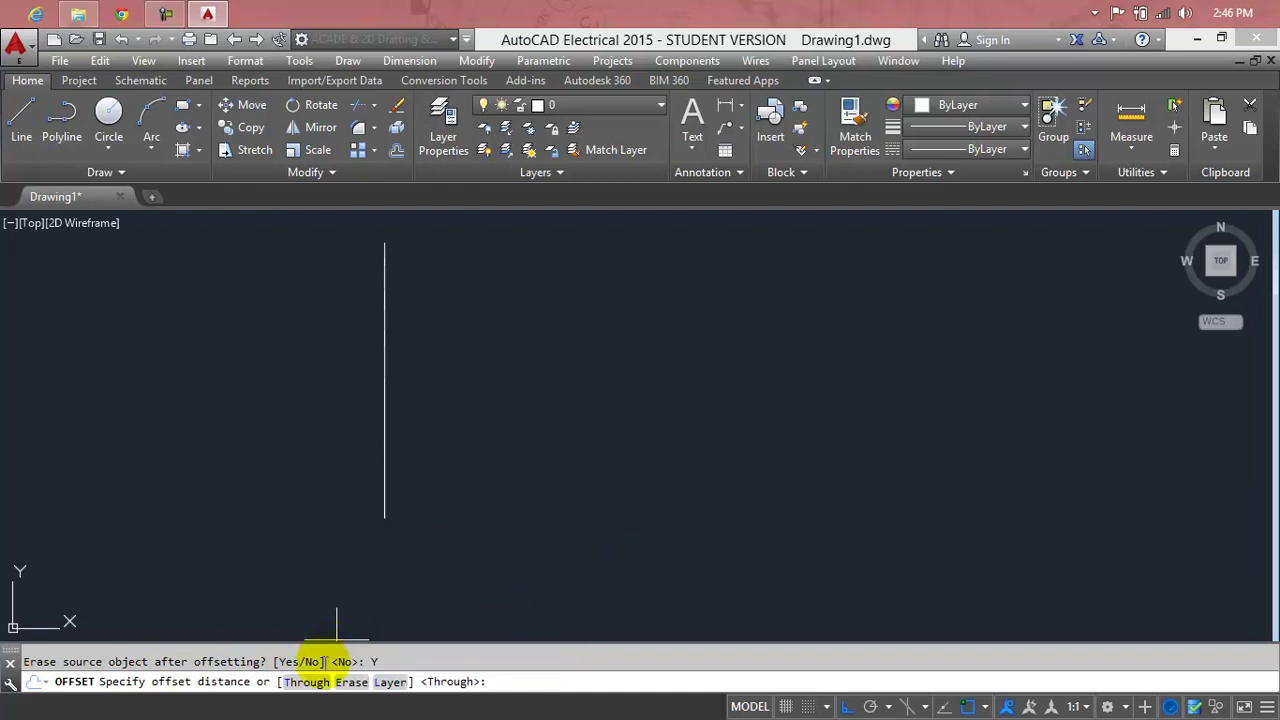
{"action": "left_click", "coordinate": [306, 682]}
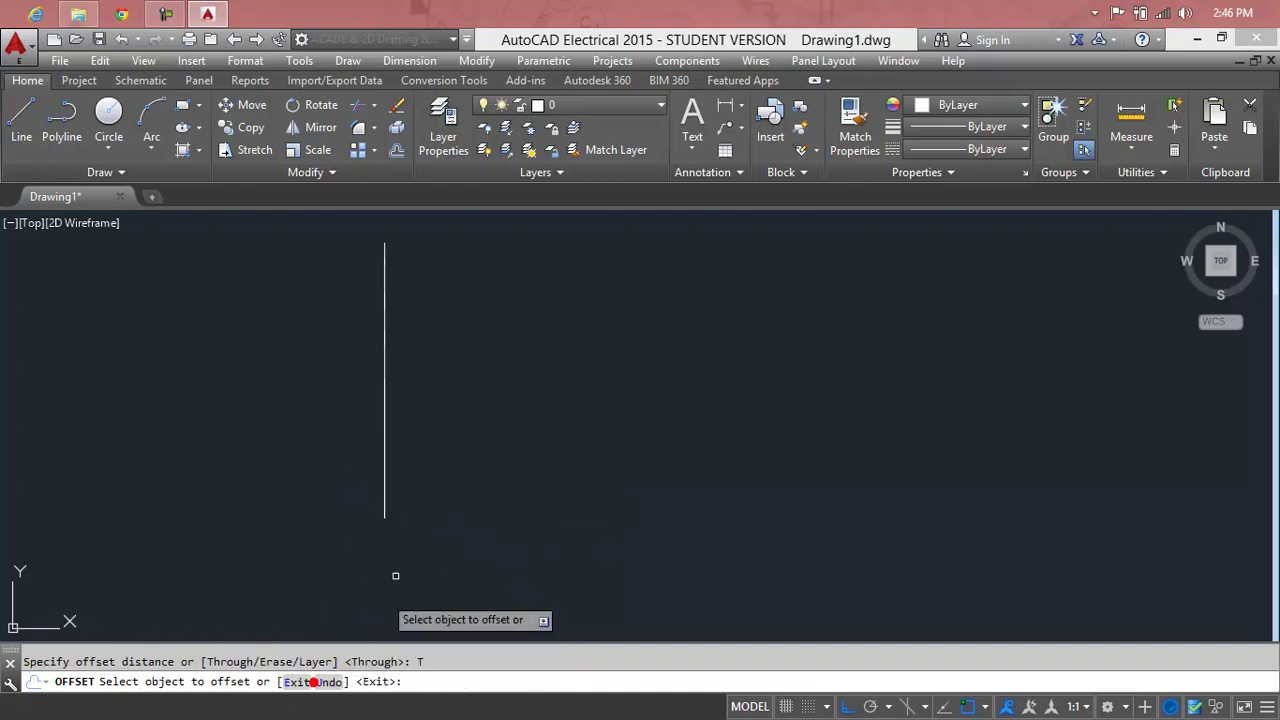
{"action": "left_click", "coordinate": [386, 490]}
{"action": "left_click", "coordinate": [612, 483]}
{"action": "left_click", "coordinate": [611, 439]}
{"action": "left_click", "coordinate": [318, 444]}
{"action": "left_click", "coordinate": [318, 444]}
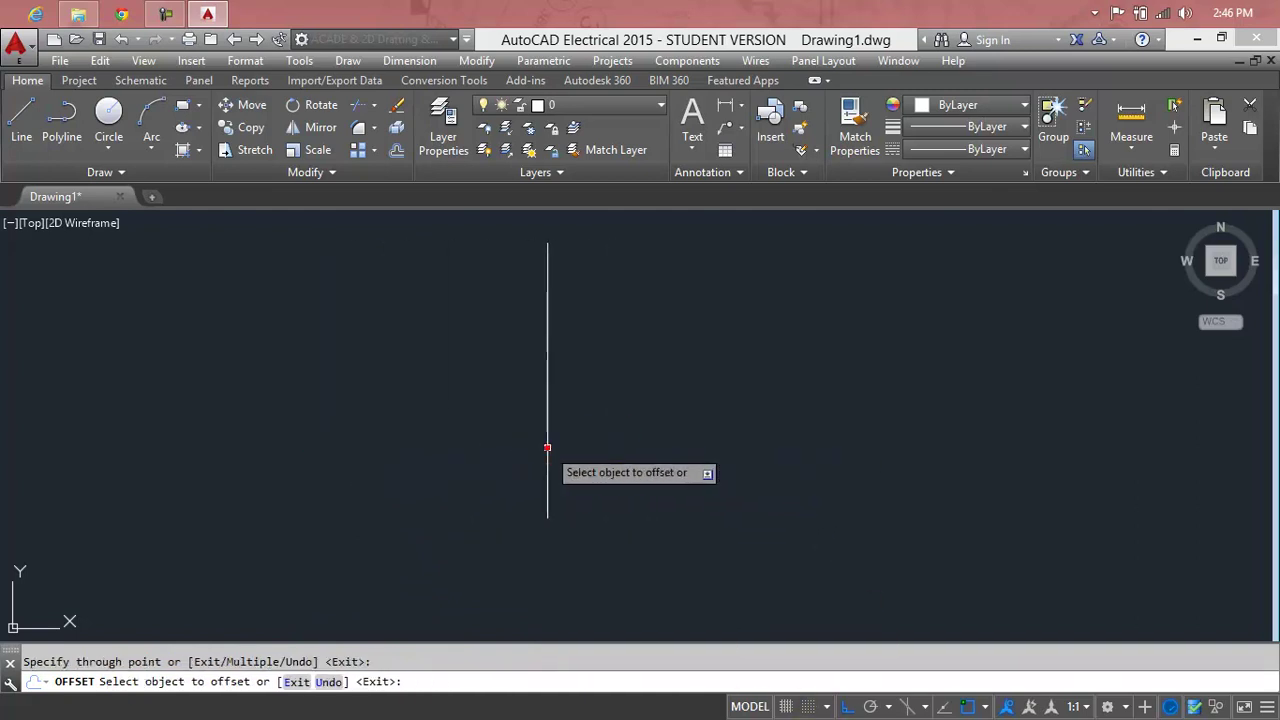
{"action": "key", "text": "Escape"}
Erase the shifted vertical line with a selection window.
{"action": "left_click", "coordinate": [596, 410]}
{"action": "left_click", "coordinate": [516, 451]}
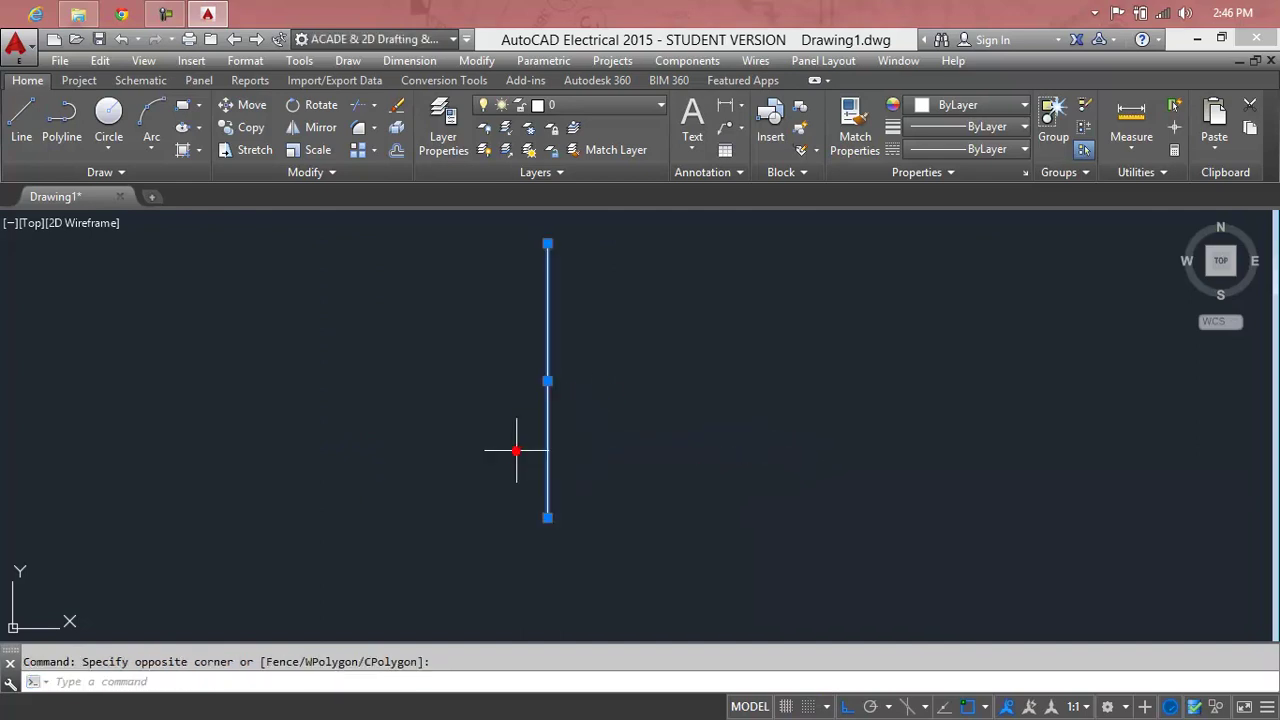
{"action": "key", "text": "Delete"}
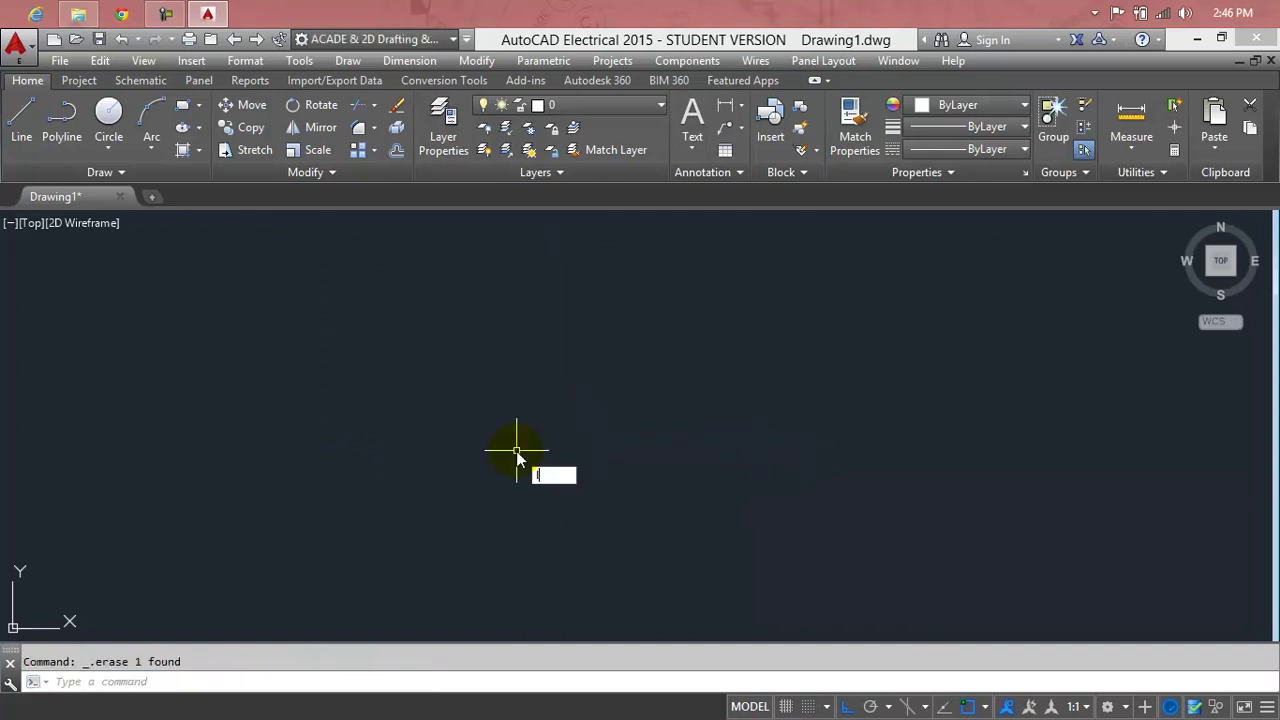
{"action": "type", "text": "l"}
{"action": "key", "text": "Return"}
{"action": "left_click", "coordinate": [417, 278]}
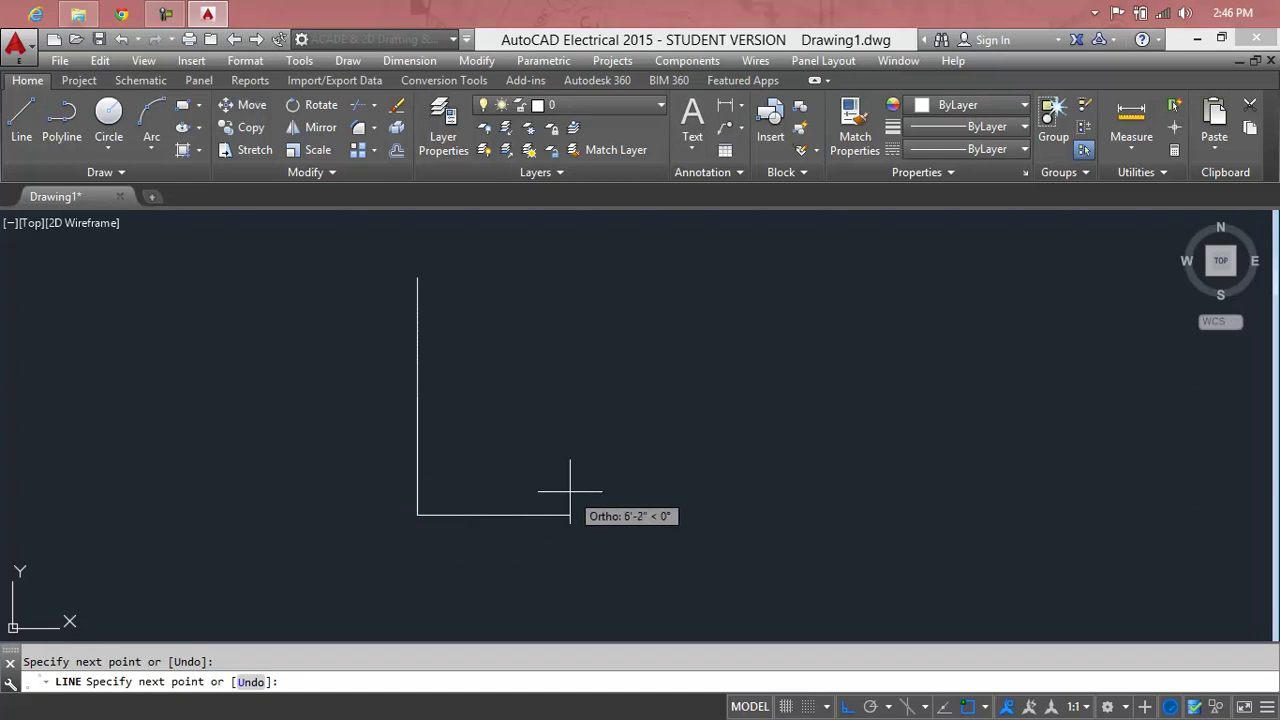
{"action": "key", "text": "Return"}
{"action": "type", "text": "o"}
{"action": "key", "text": "Return"}
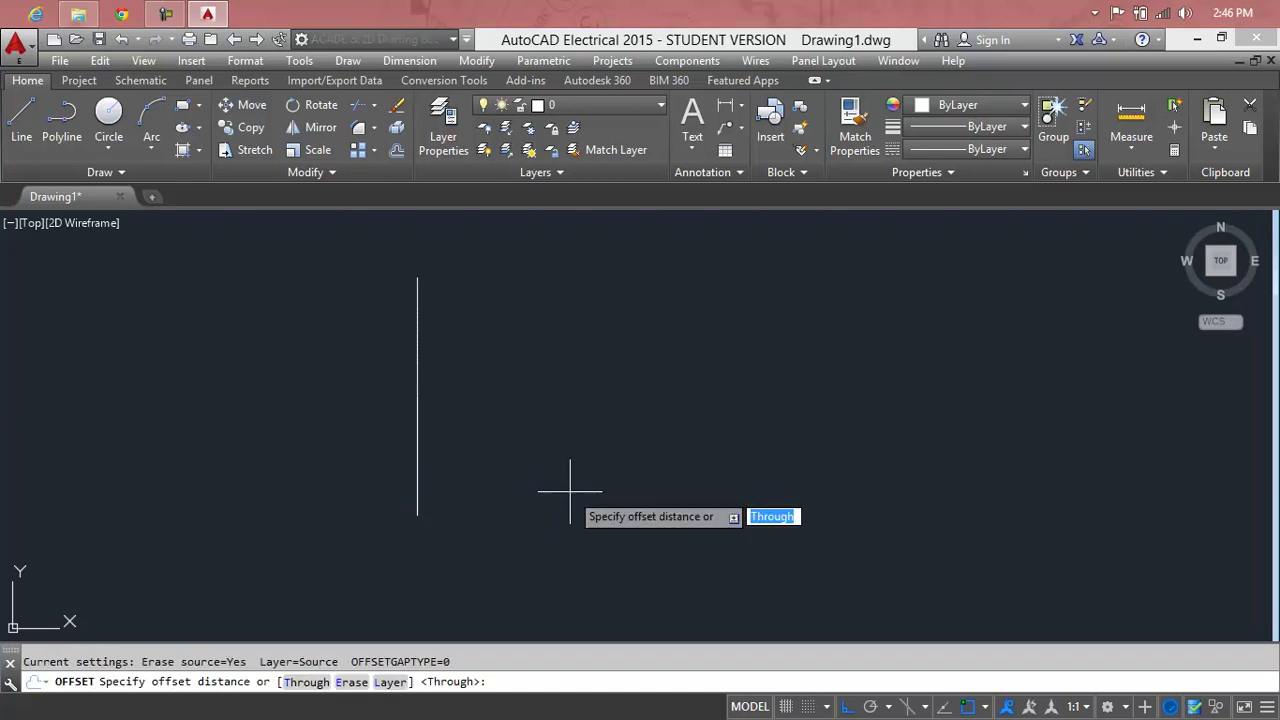
{"action": "type", "text": "5'"}
{"action": "key", "text": "Return"}
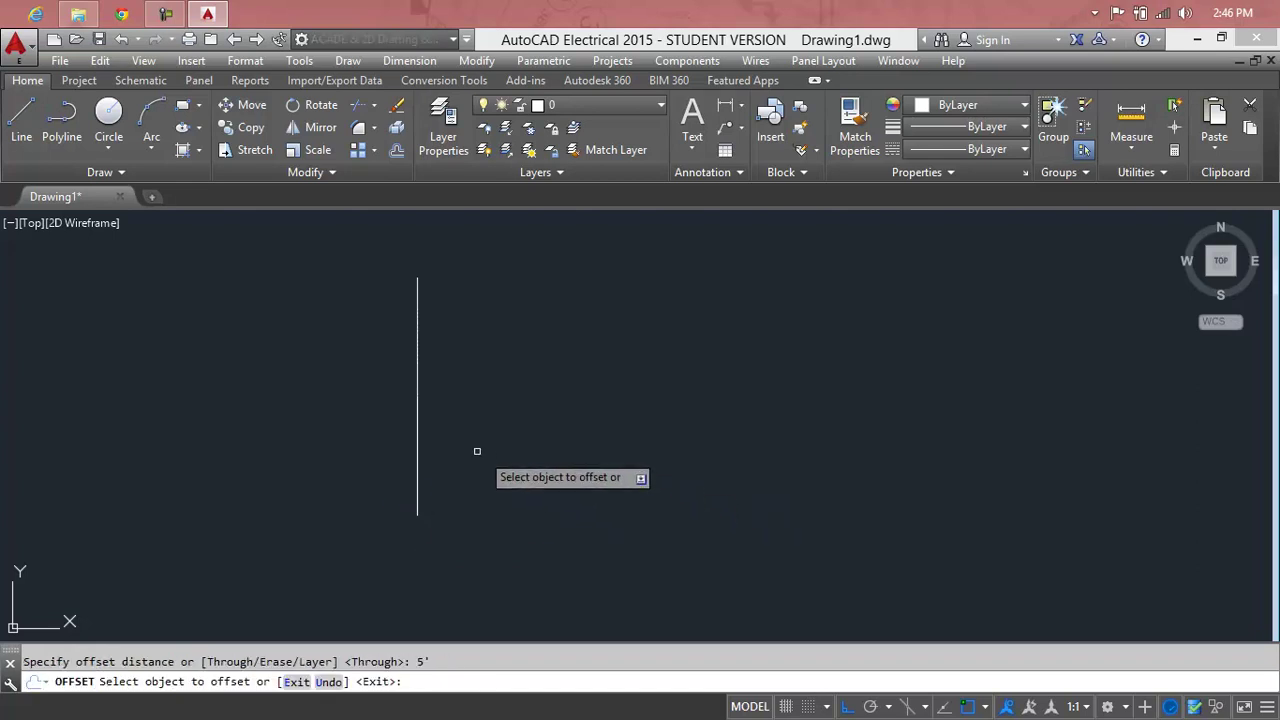
{"action": "left_click", "coordinate": [420, 413]}
{"action": "left_click", "coordinate": [565, 432]}
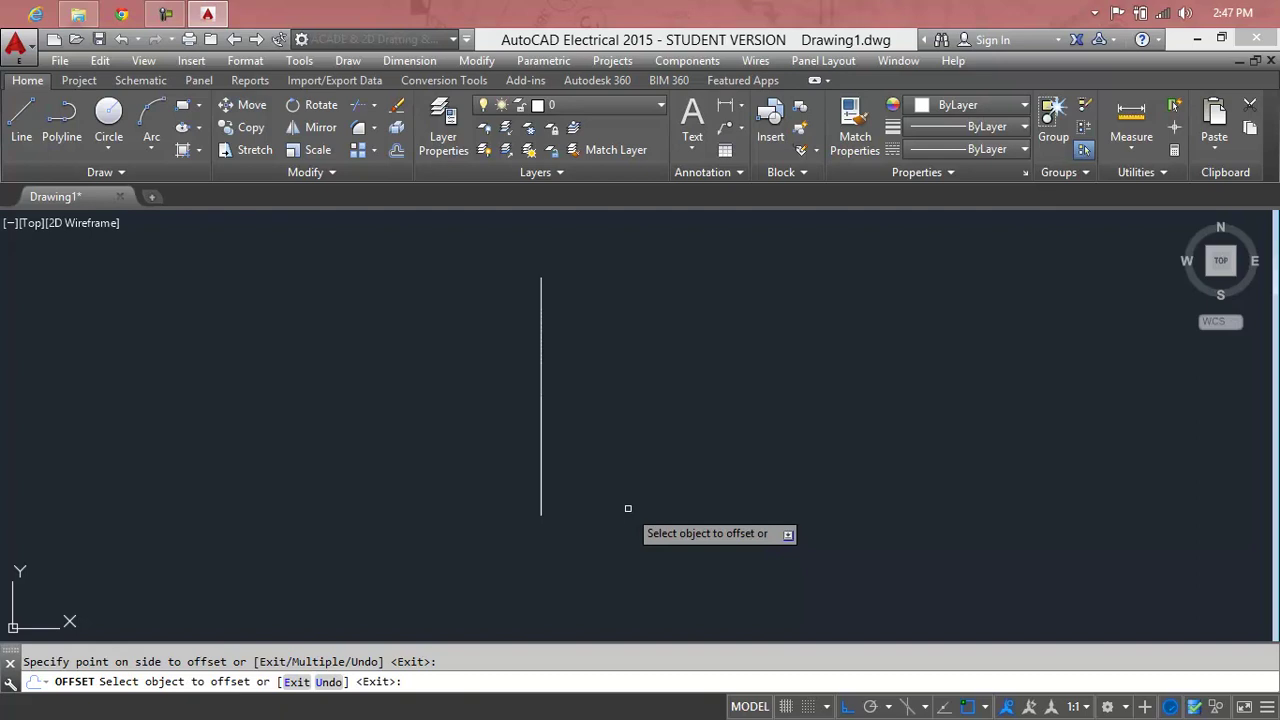
{"action": "left_click", "coordinate": [303, 683]}
{"action": "key", "text": "Escape"}
{"action": "type", "text": "o"}
{"action": "key", "text": "Return"}
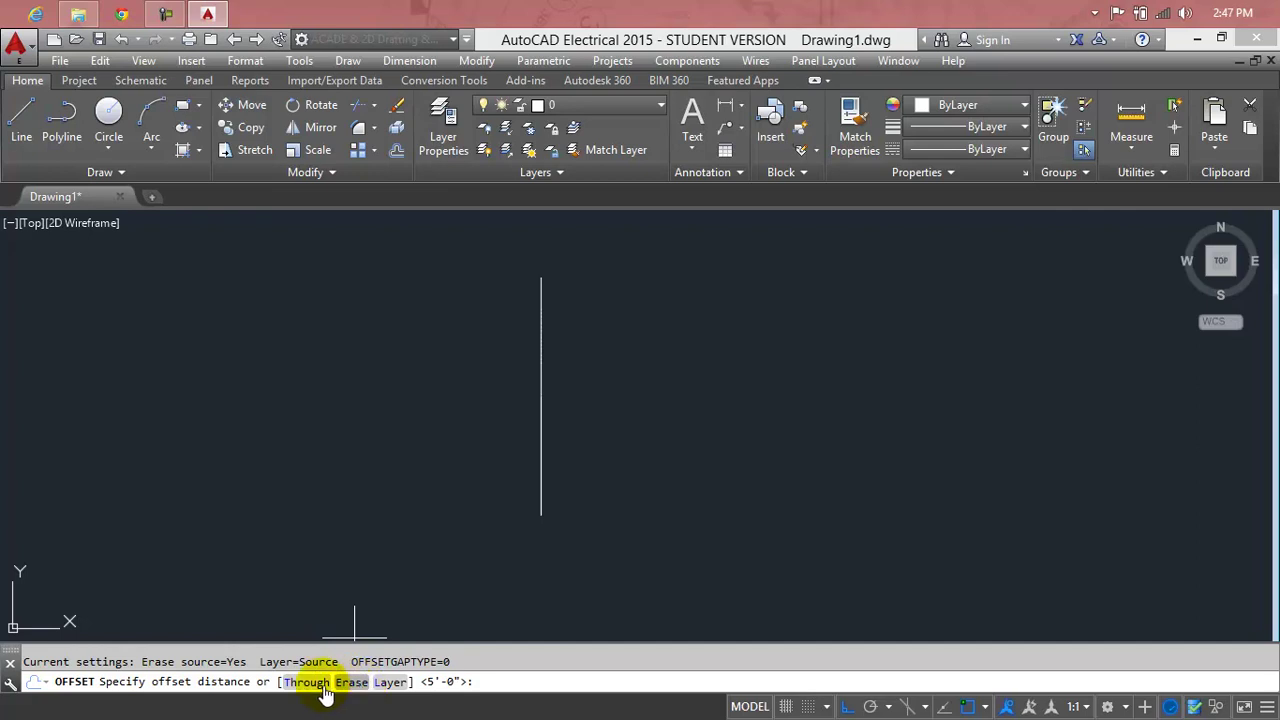
{"action": "left_click", "coordinate": [300, 684]}
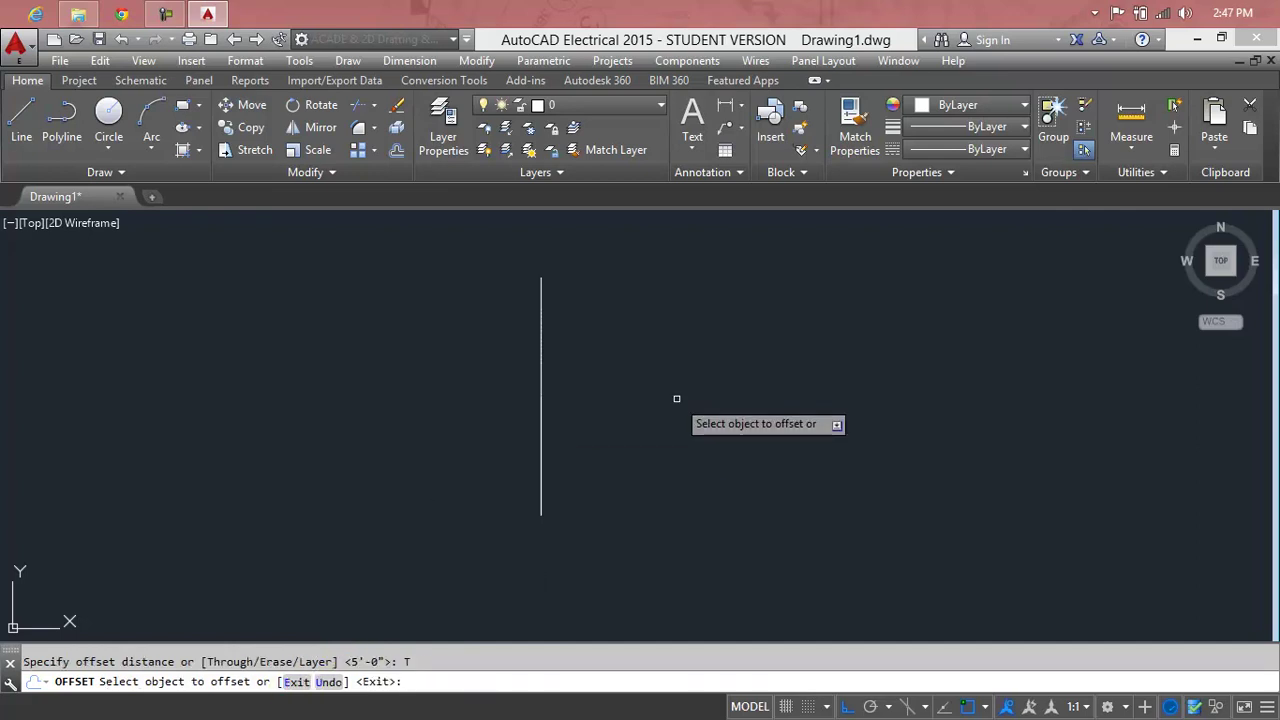
{"action": "left_click", "coordinate": [541, 440]}
{"action": "left_click", "coordinate": [739, 430]}
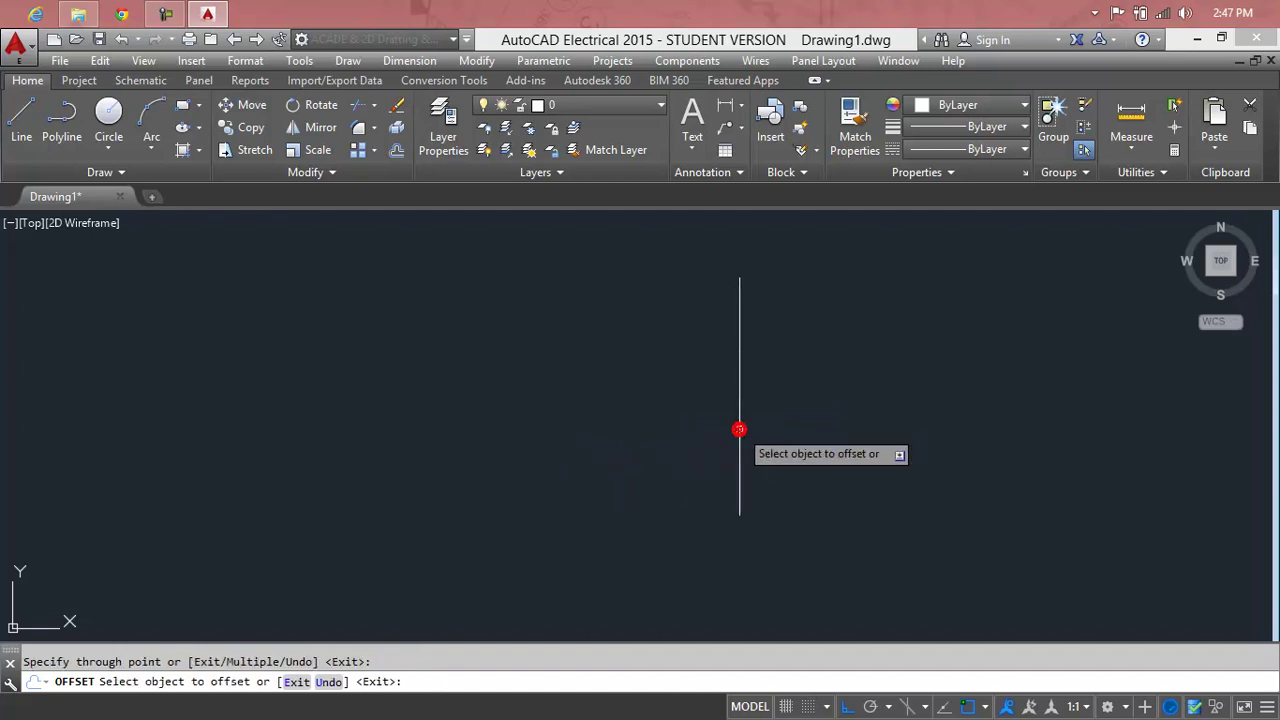
{"action": "left_click", "coordinate": [296, 684]}
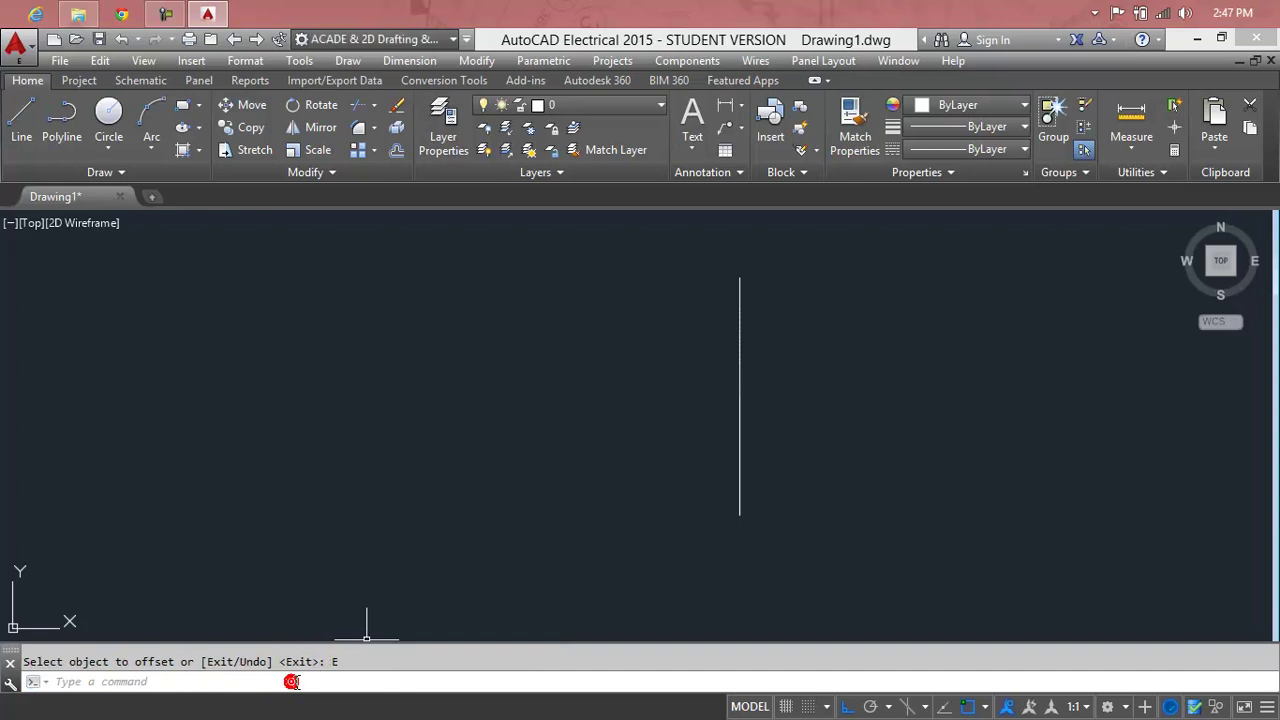
{"action": "key", "text": "Escape"}
{"action": "left_click", "coordinate": [755, 452]}
{"action": "left_click", "coordinate": [721, 466]}
{"action": "key", "text": "Delete"}
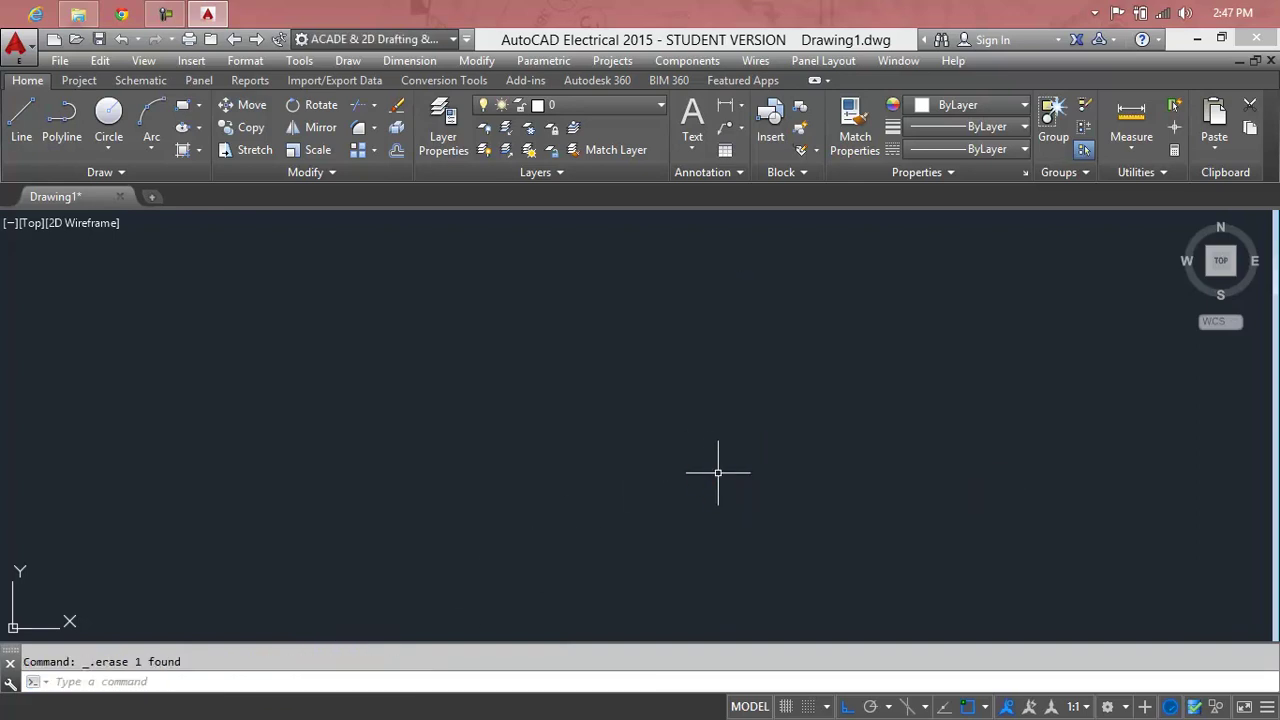
Draw a vertical line with the L command.
{"action": "type", "text": "l"}
{"action": "key", "text": "Return"}
{"action": "key", "text": "Return"}
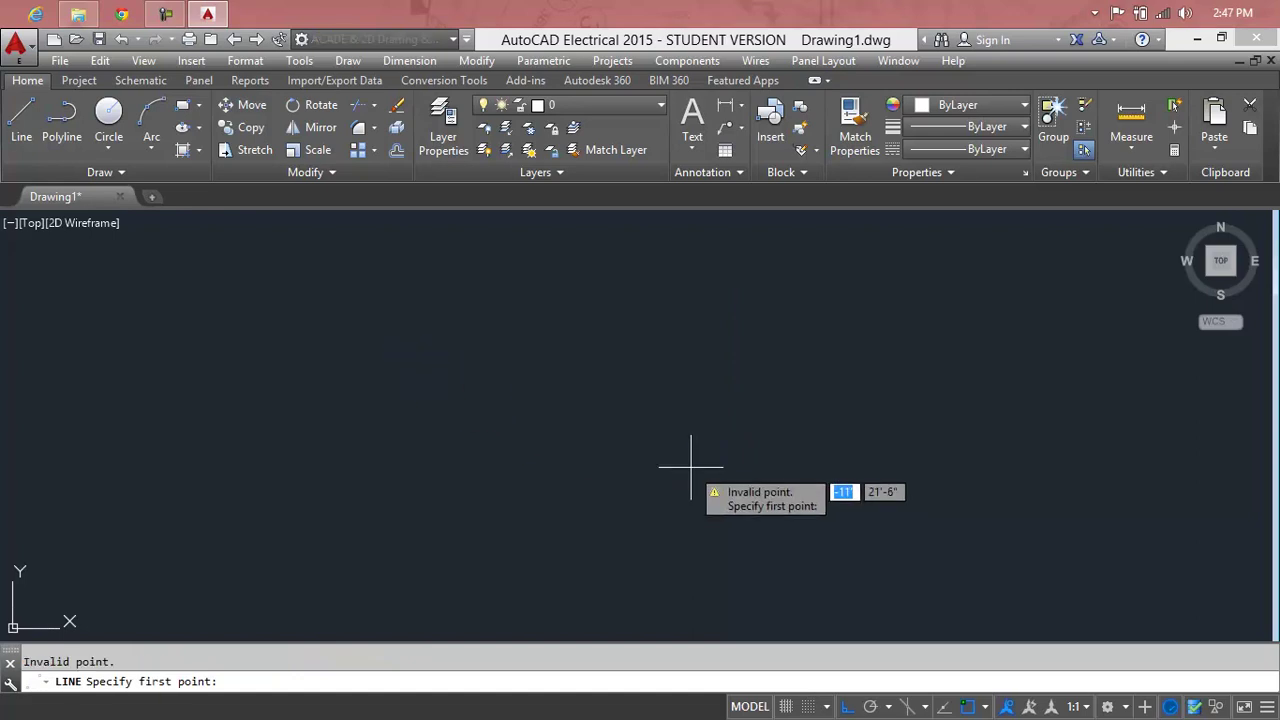
{"action": "key", "text": "Escape"}
{"action": "type", "text": "l"}
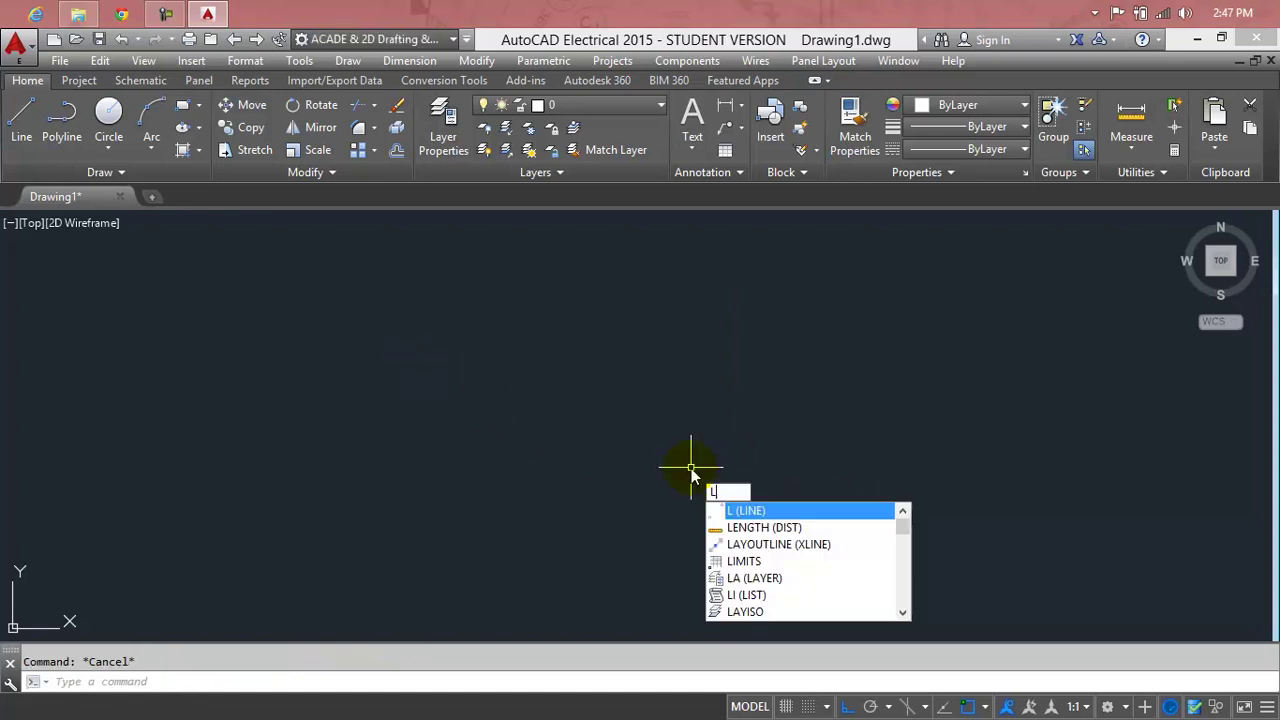
{"action": "key", "text": "Return"}
{"action": "left_click", "coordinate": [391, 304]}
{"action": "left_click", "coordinate": [380, 543]}
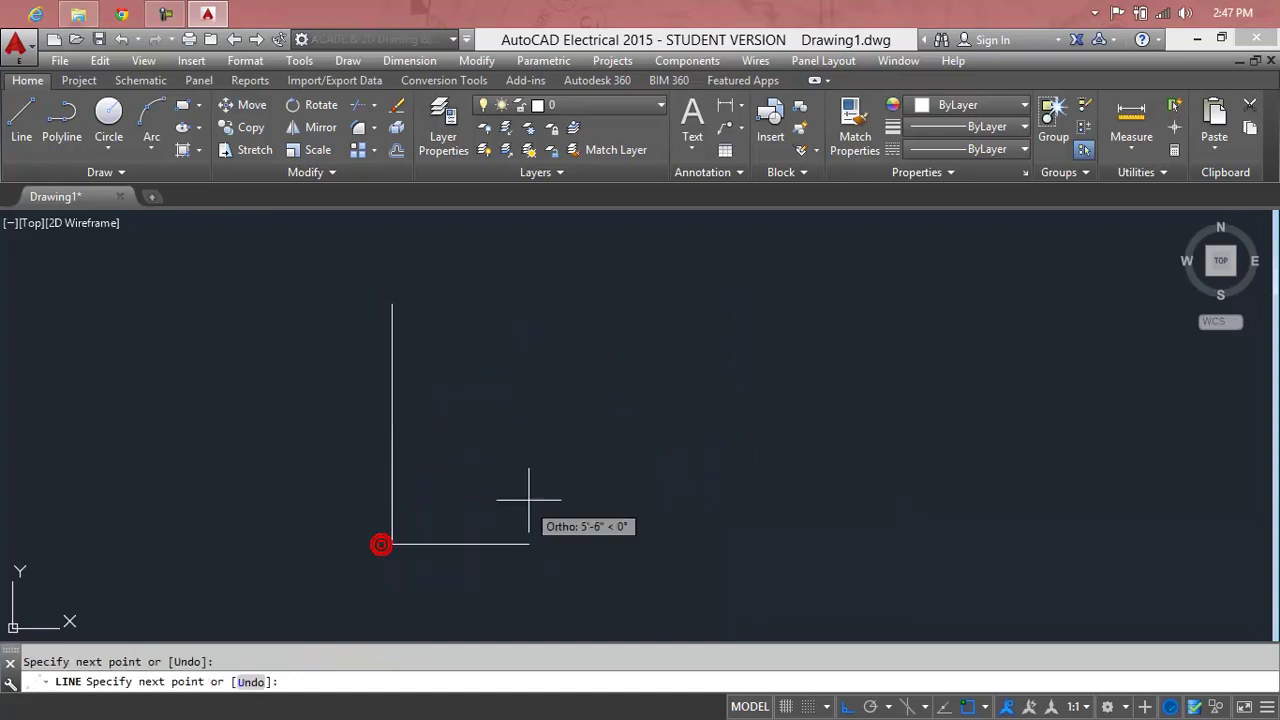
{"action": "key", "text": "Escape"}
Offset the vertical line 5' to the right.
{"action": "type", "text": "o"}
{"action": "key", "text": "Return"}
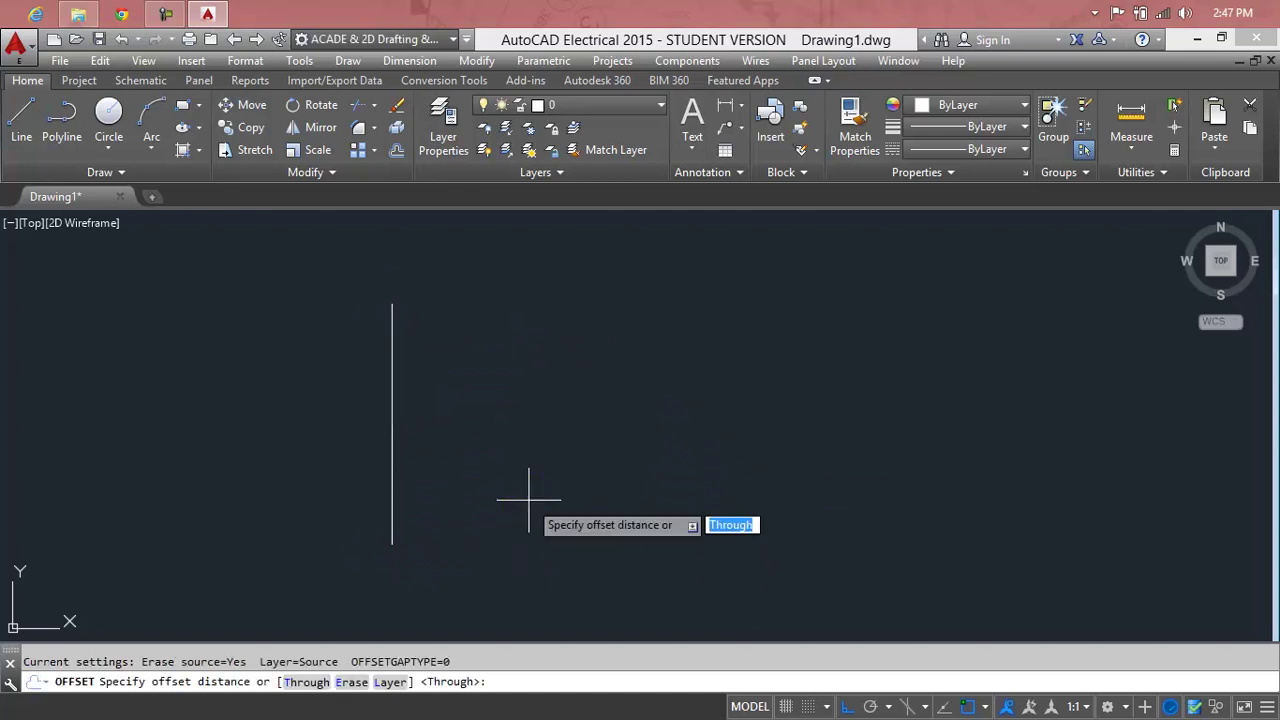
{"action": "type", "text": "5"}
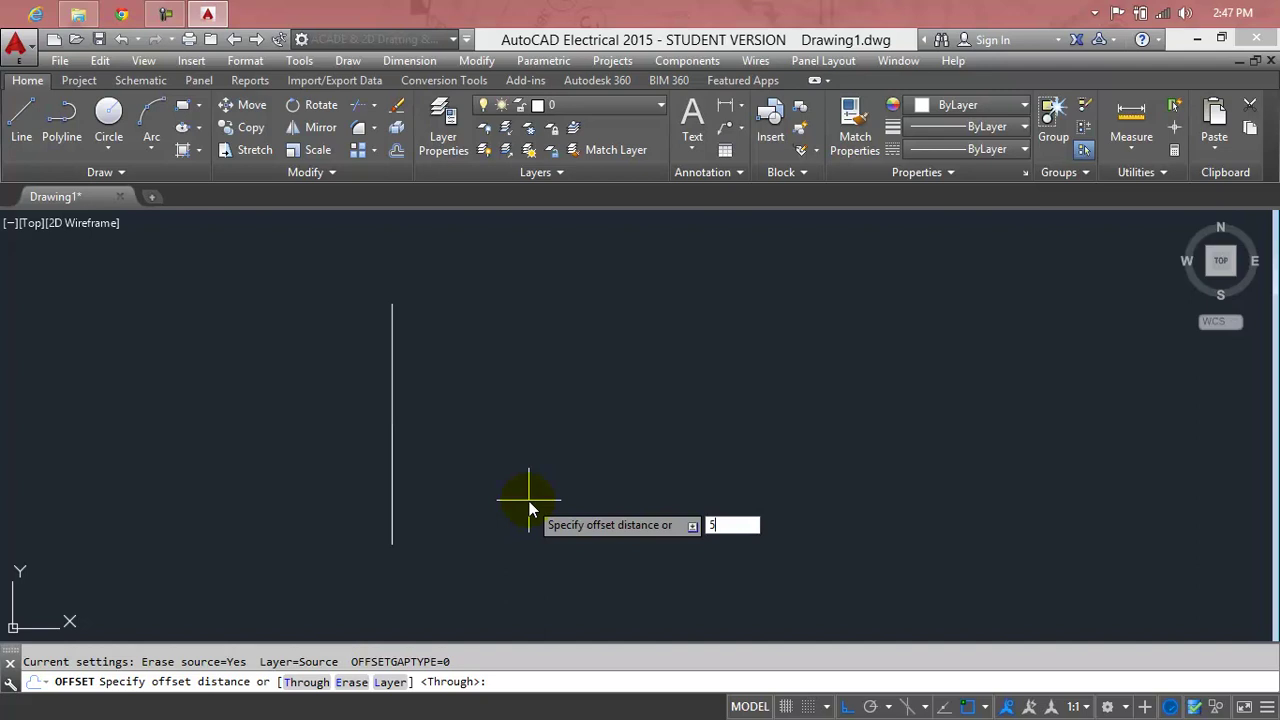
{"action": "type", "text": "'"}
{"action": "key", "text": "Return"}
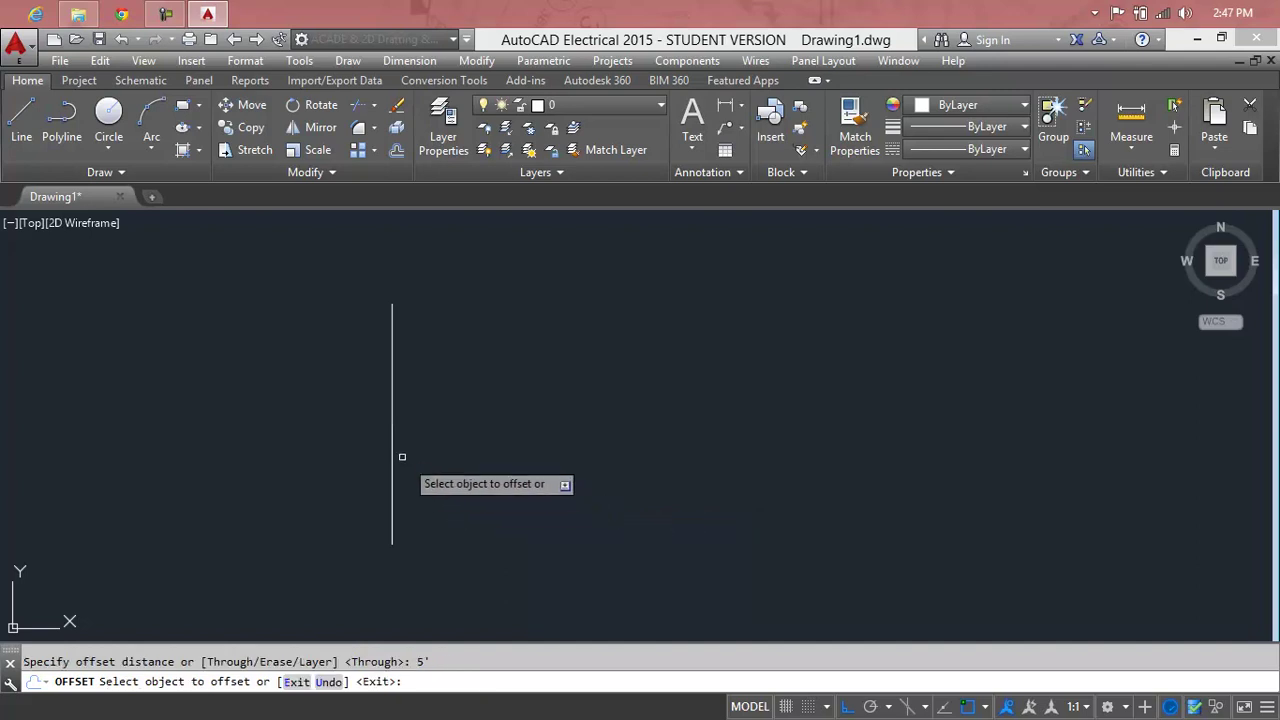
{"action": "left_click", "coordinate": [393, 452]}
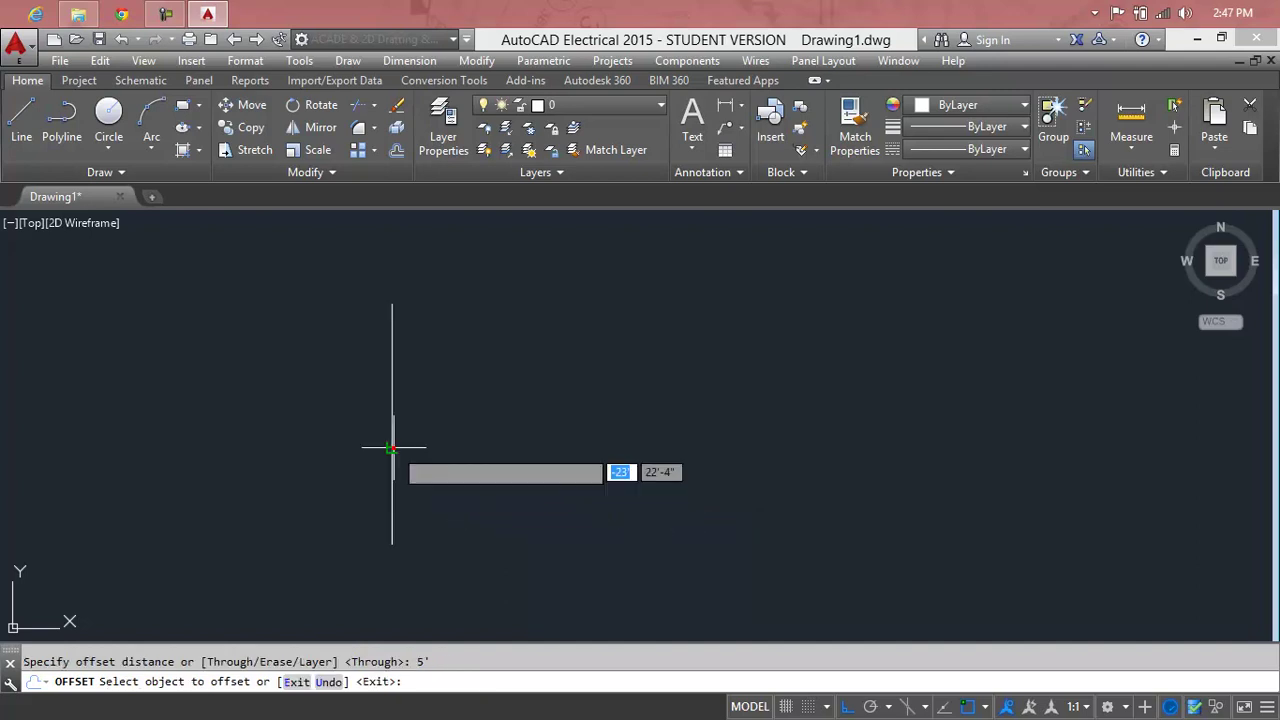
{"action": "left_click", "coordinate": [456, 462]}
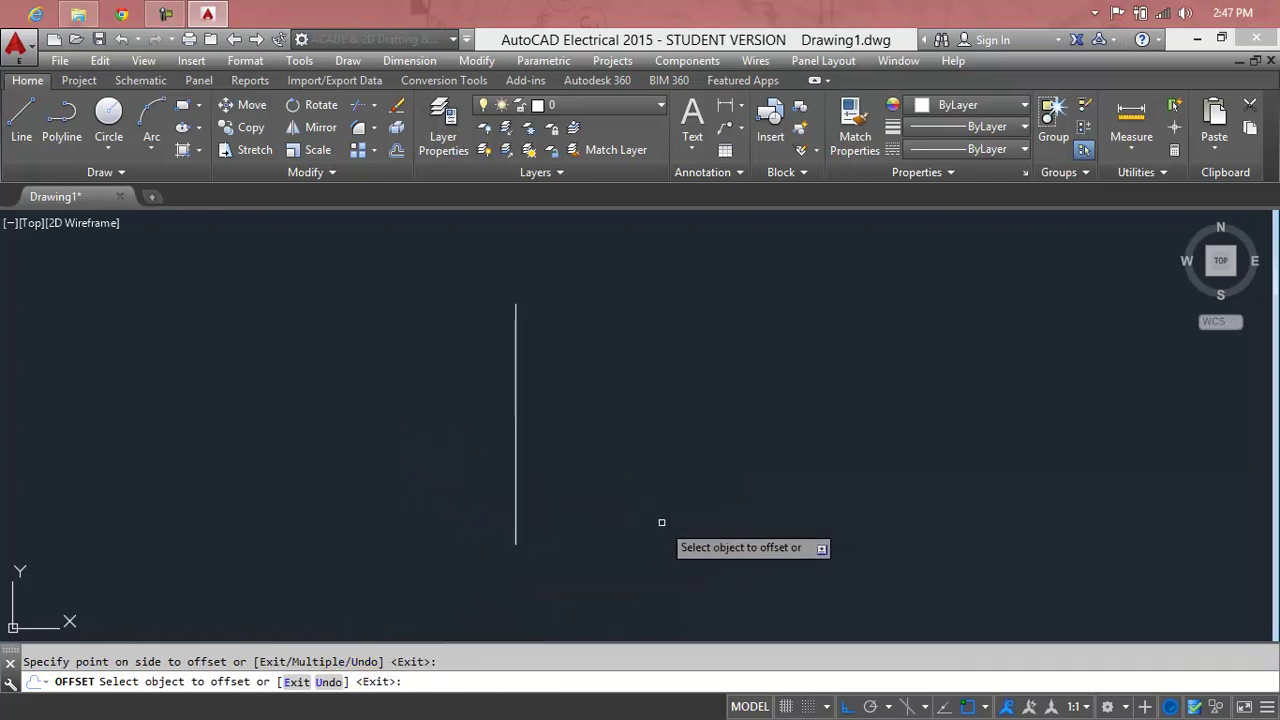
{"action": "key", "text": "Escape"}
With Erase source set to No, offset three more copies 5'-0" apart to the right.
{"action": "type", "text": "o"}
{"action": "key", "text": "Return"}
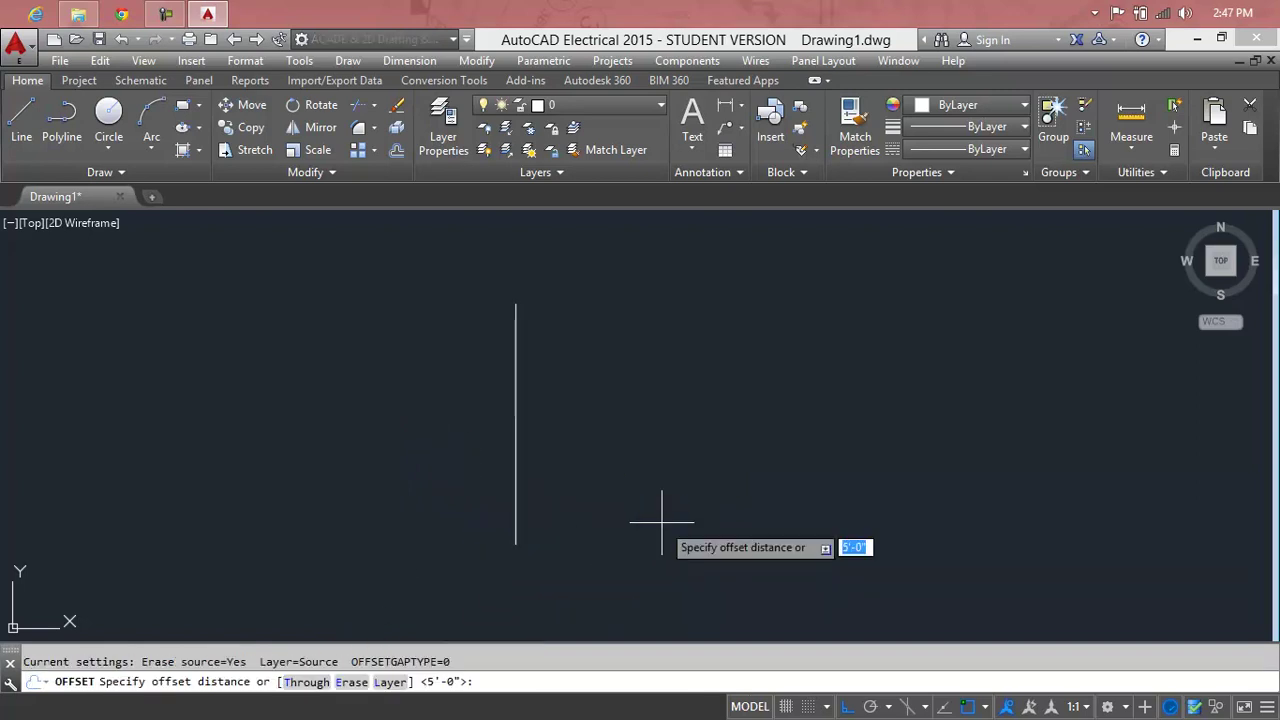
{"action": "left_click", "coordinate": [350, 683]}
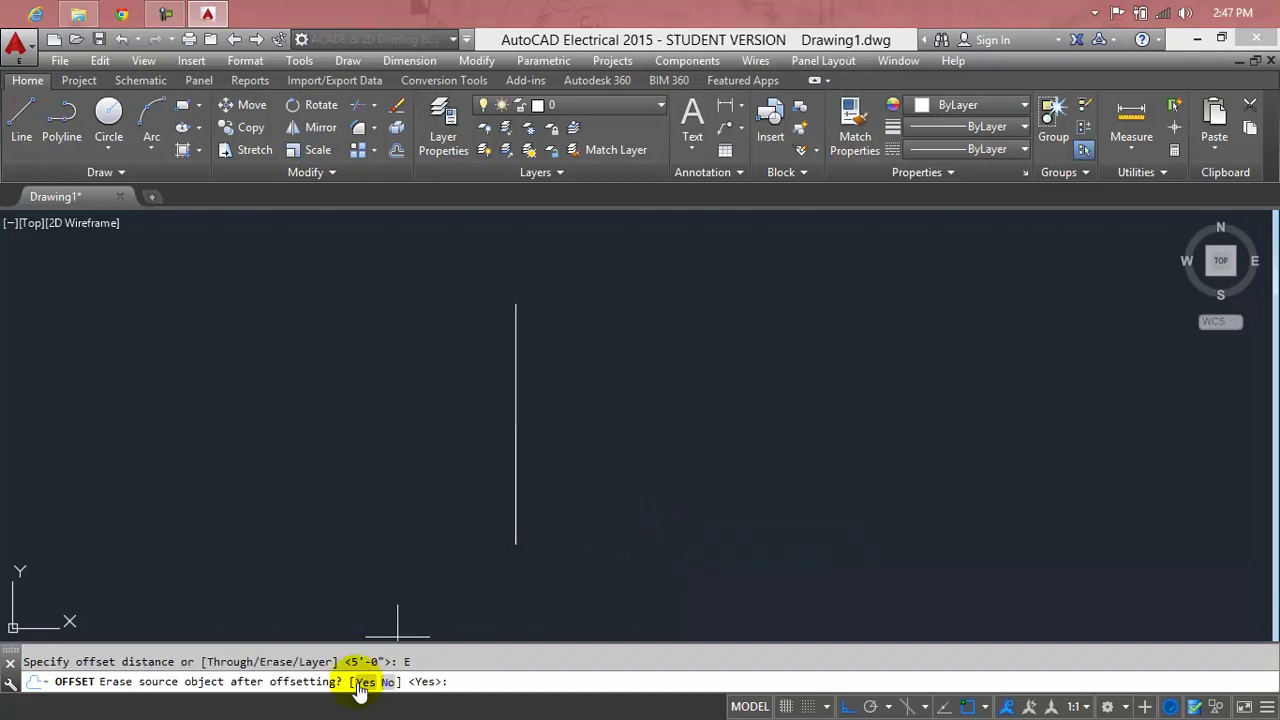
{"action": "left_click", "coordinate": [388, 683]}
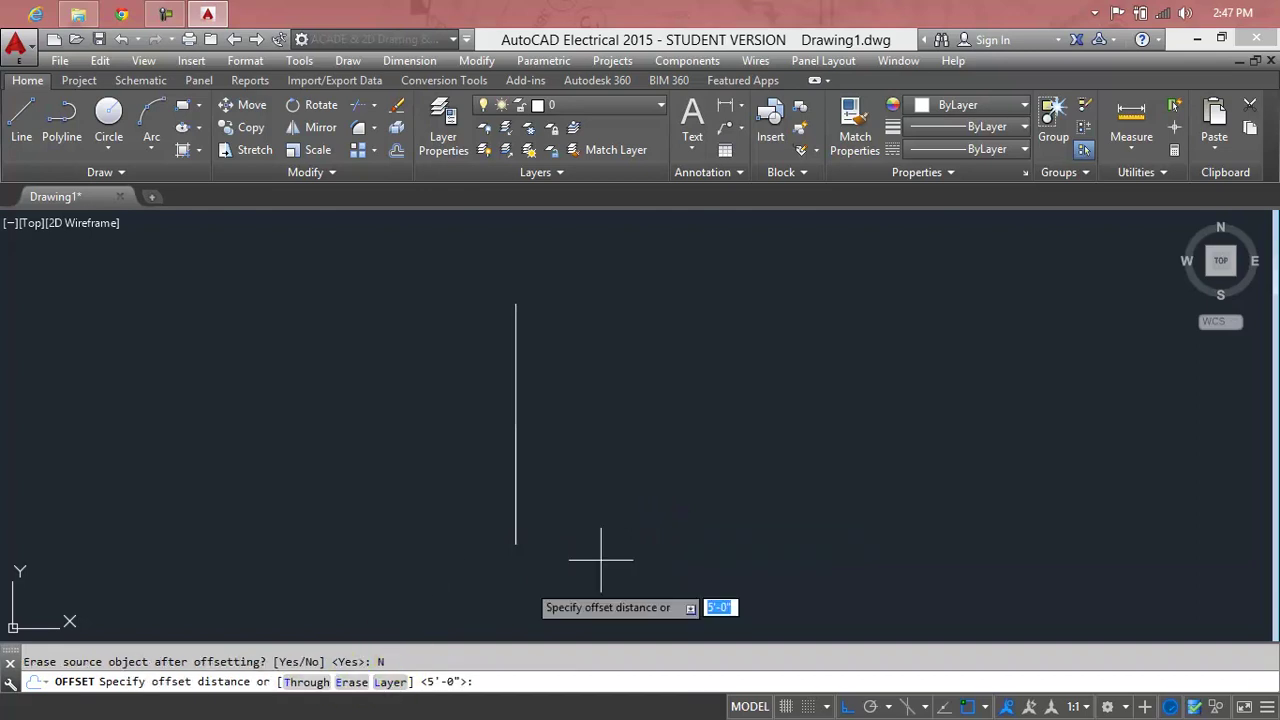
{"action": "key", "text": "Return"}
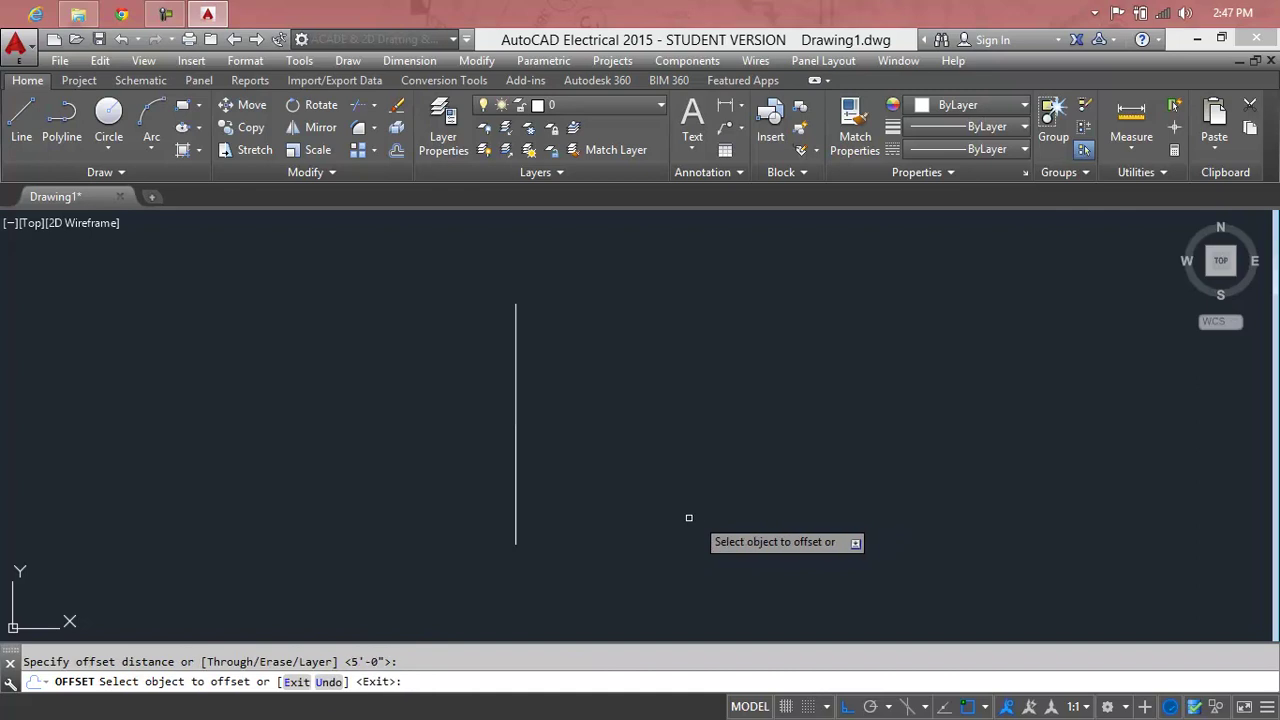
{"action": "left_click", "coordinate": [515, 437]}
{"action": "left_click", "coordinate": [623, 440]}
{"action": "left_click", "coordinate": [641, 439]}
{"action": "left_click", "coordinate": [736, 440]}
{"action": "left_click", "coordinate": [759, 432]}
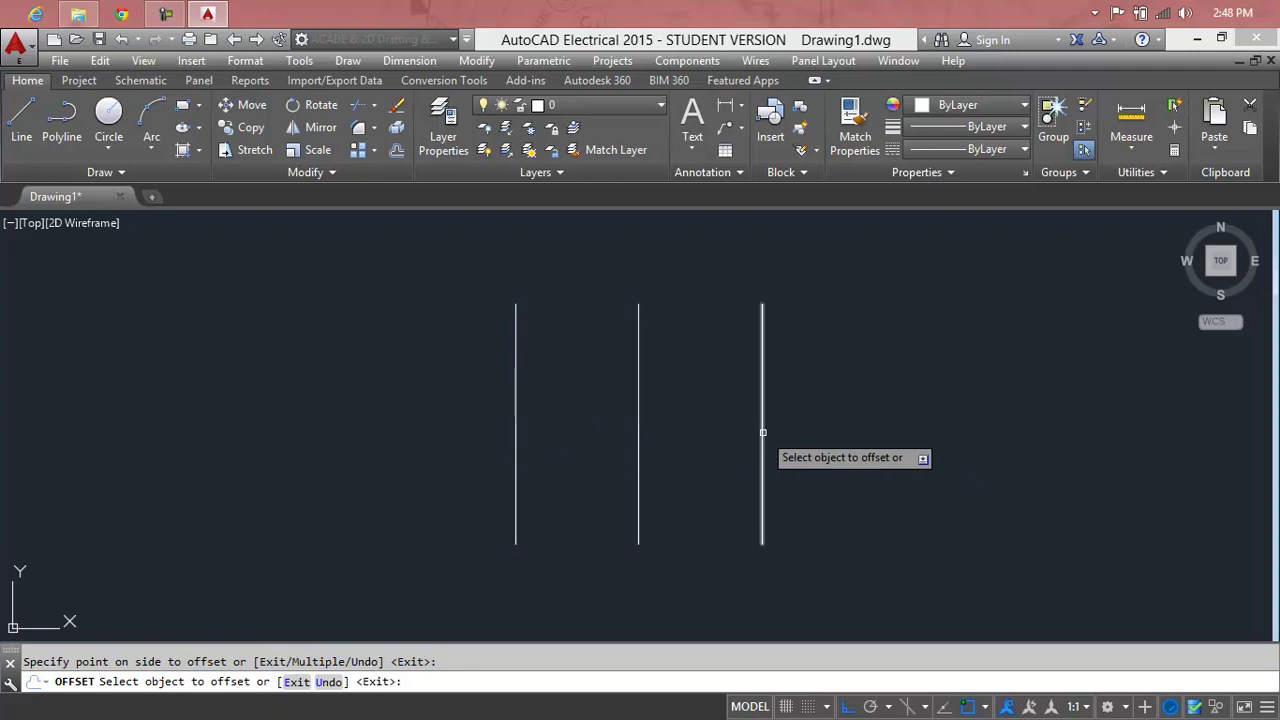
{"action": "left_click", "coordinate": [805, 431]}
{"action": "key", "text": "Escape"}
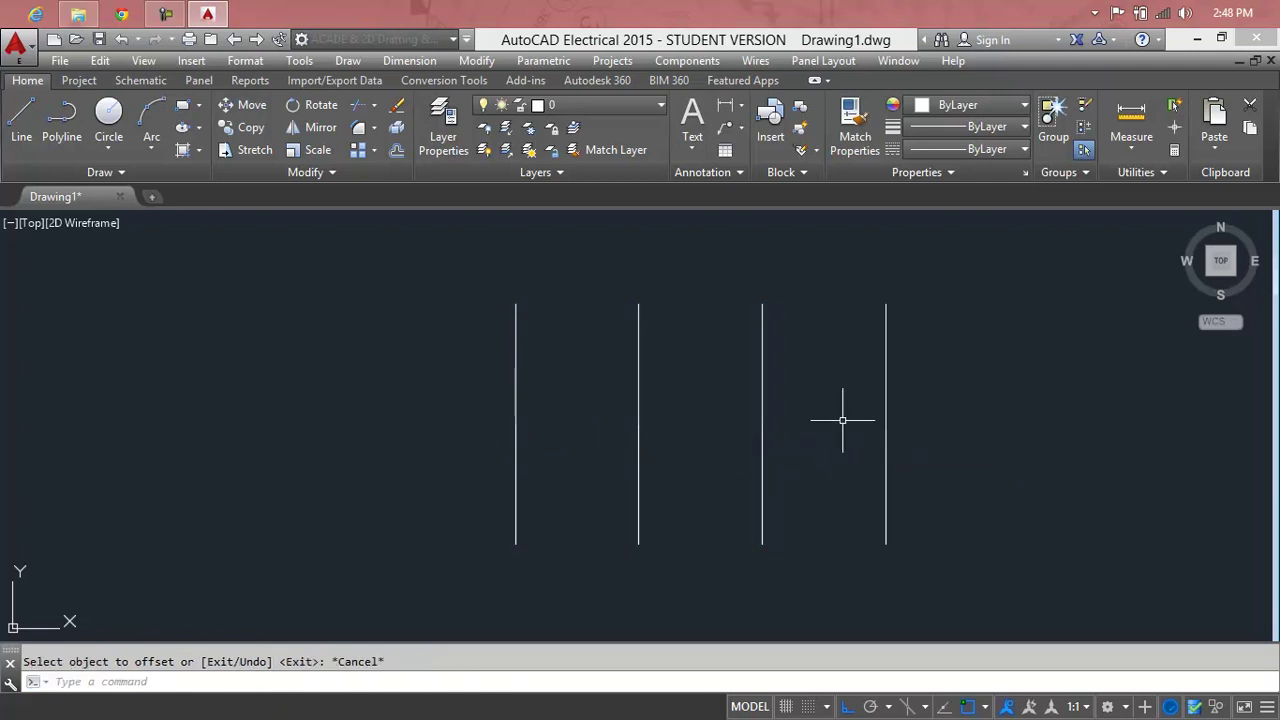
Cancel the offset command and delete the four vertical lines with one crossing window.
{"action": "type", "text": "o"}
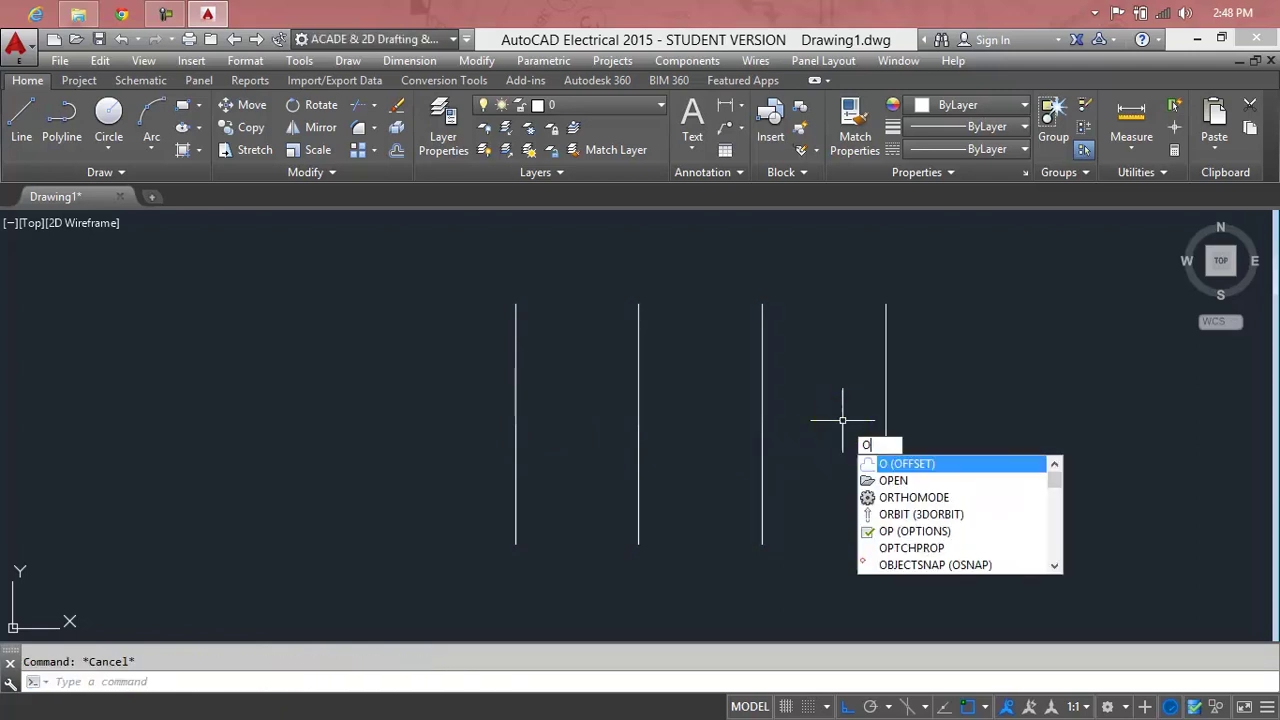
{"action": "key", "text": "Return"}
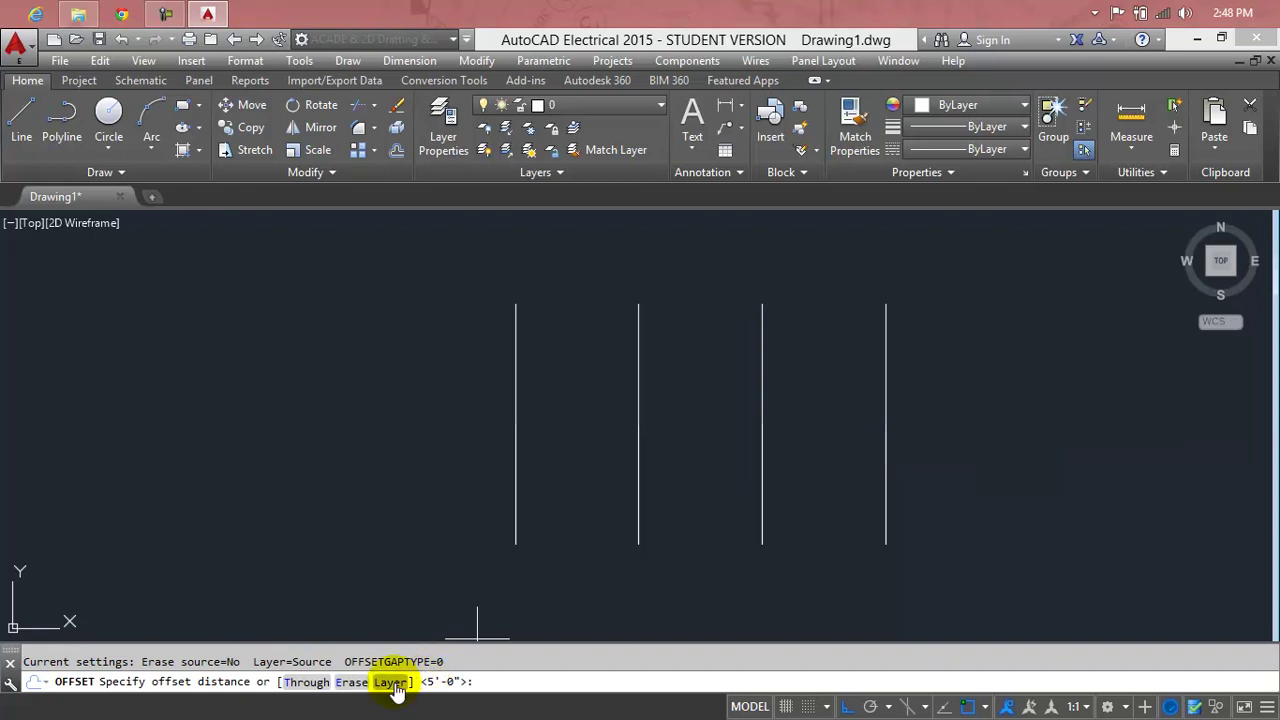
{"action": "key", "text": "Escape"}
{"action": "left_click", "coordinate": [1047, 357]}
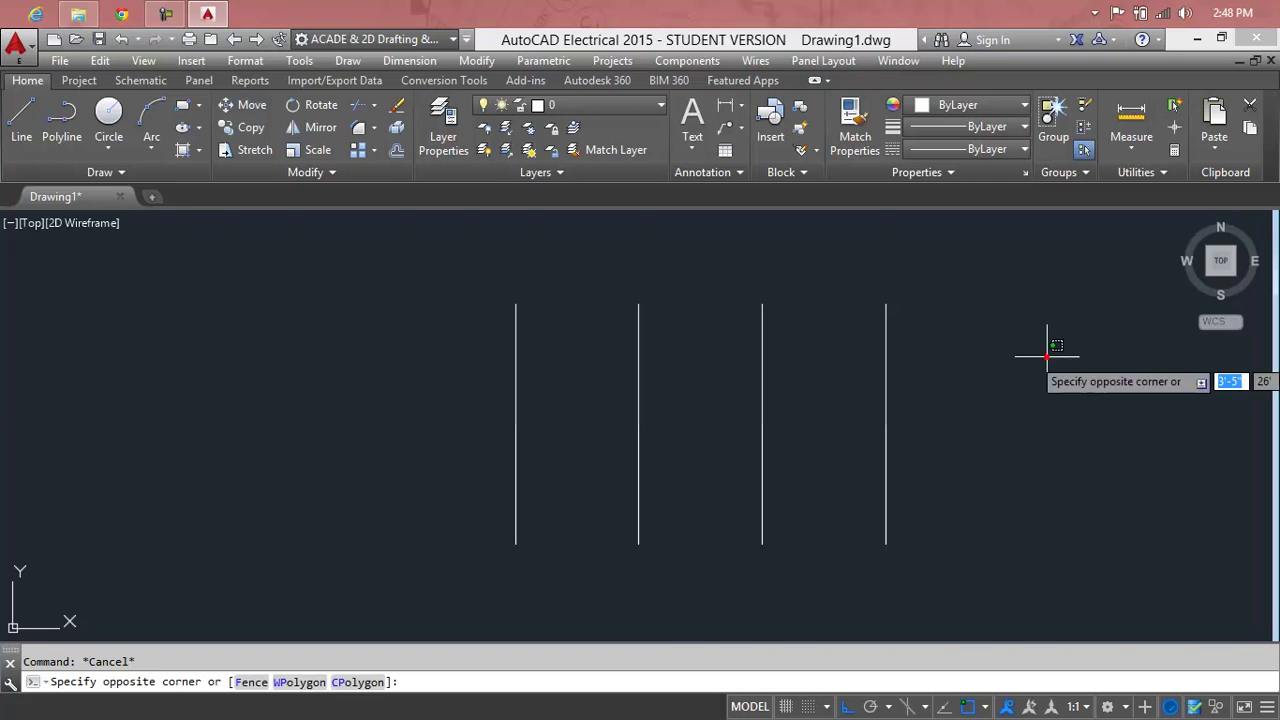
{"action": "left_click", "coordinate": [421, 477]}
{"action": "key", "text": "Delete"}
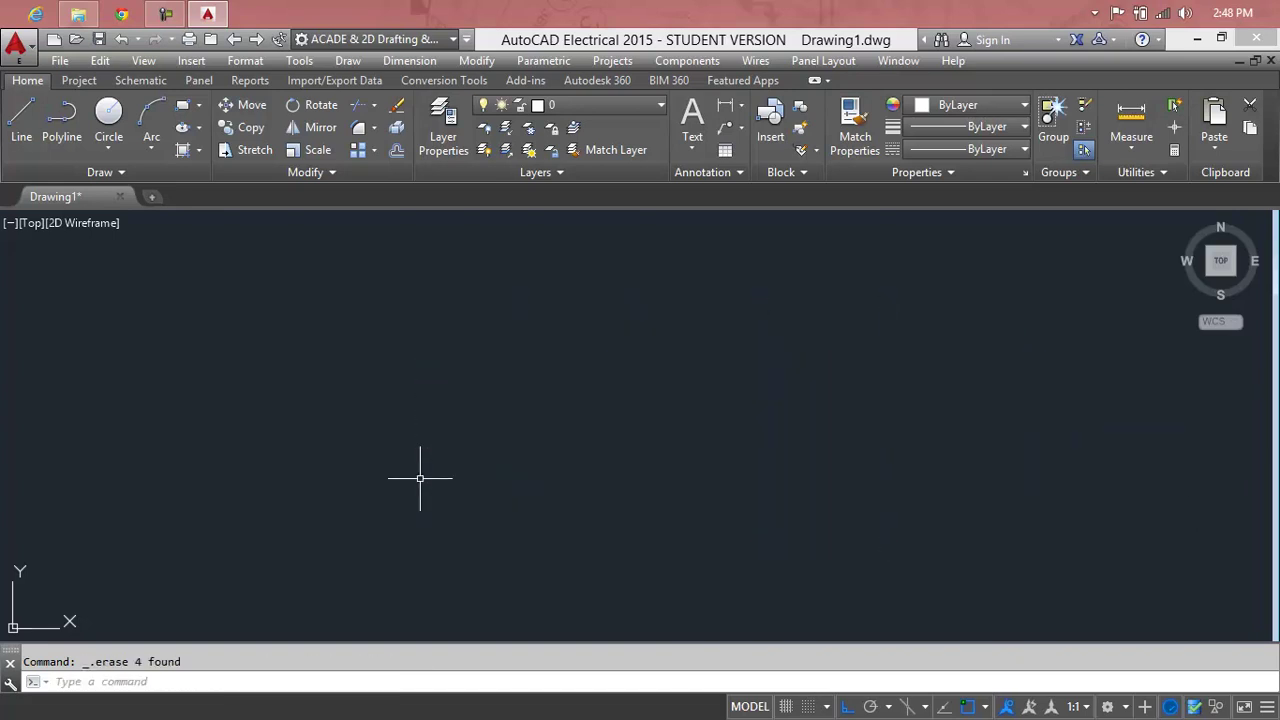